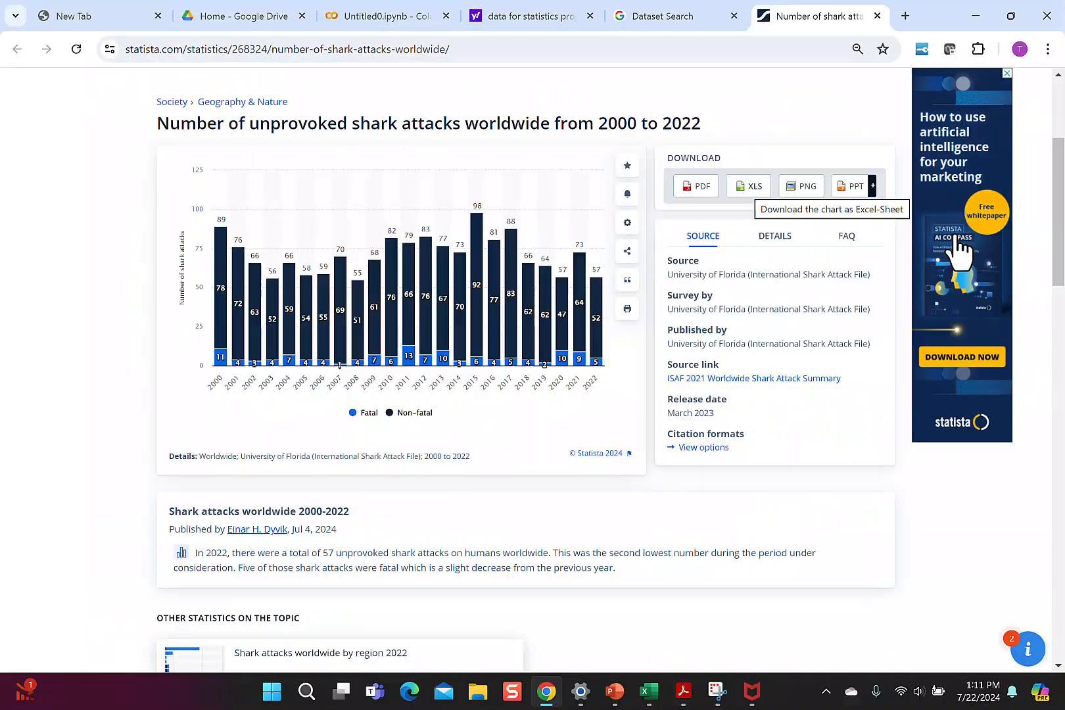
Switch to the downloaded shark attacks workbook in Excel and enter =C6+D6 in E6 as the total for 2000.
{"action": "left_click", "coordinate": [875, 168]}
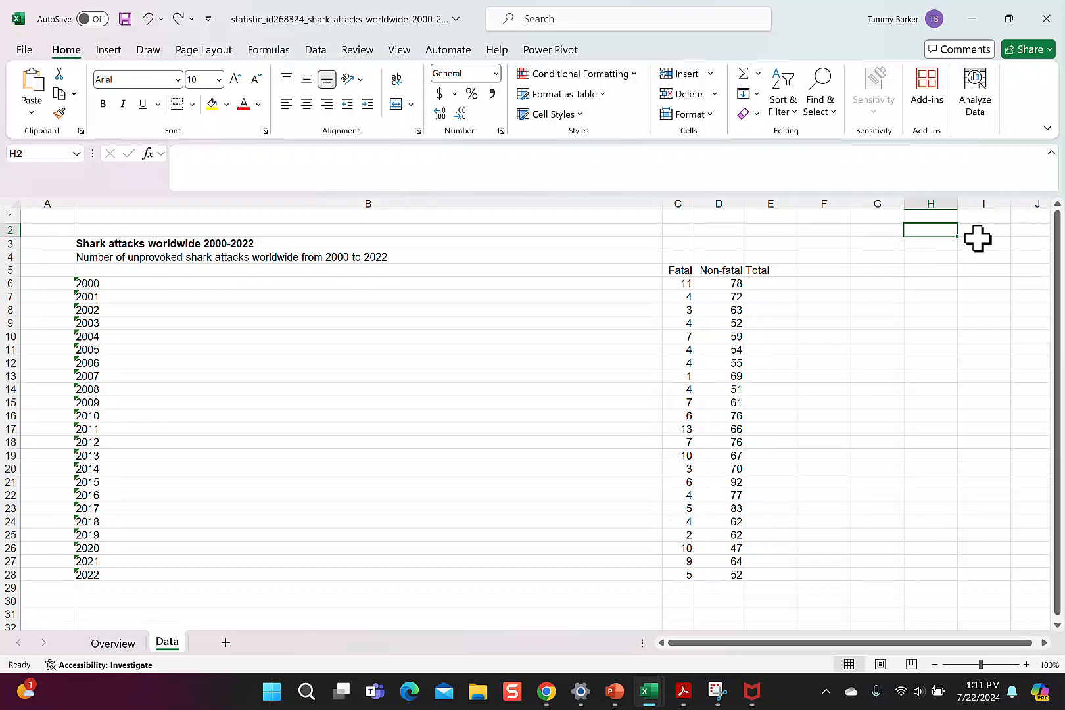
{"action": "left_click", "coordinate": [787, 283]}
{"action": "type", "text": "="}
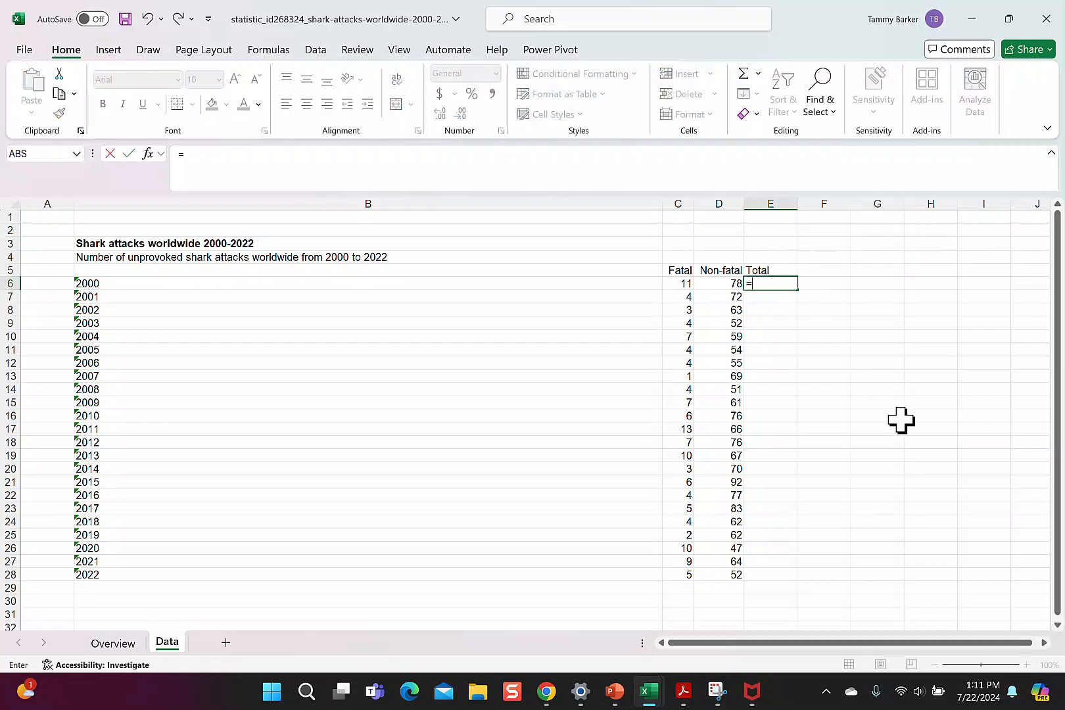
{"action": "left_click", "coordinate": [684, 284]}
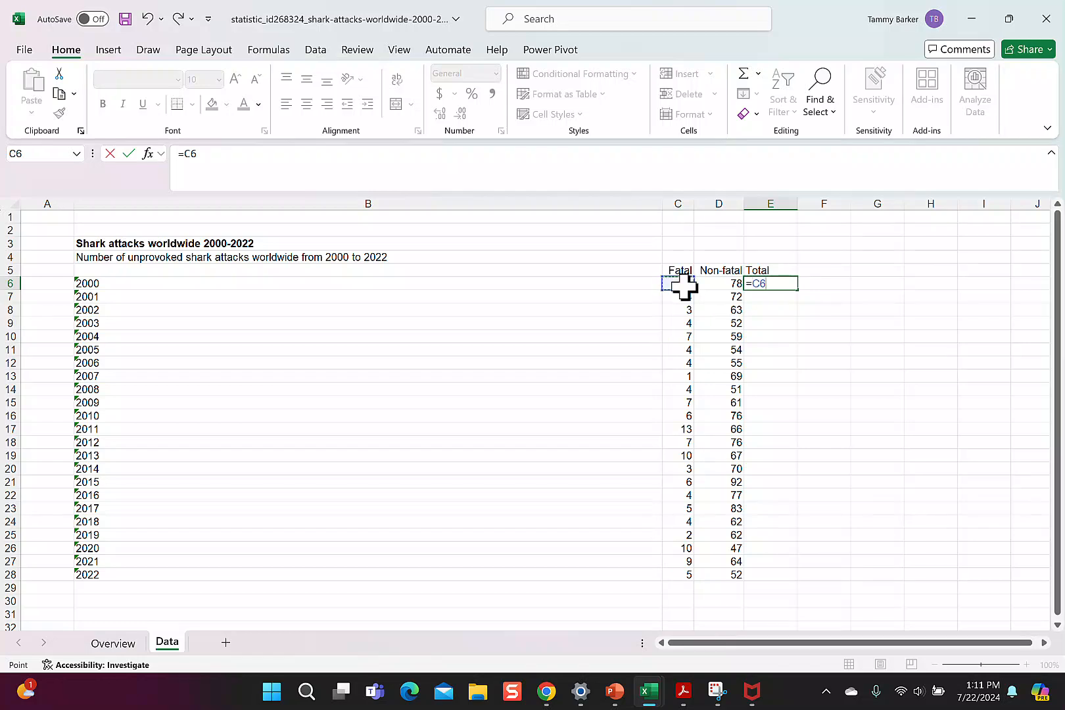
{"action": "type", "text": "+"}
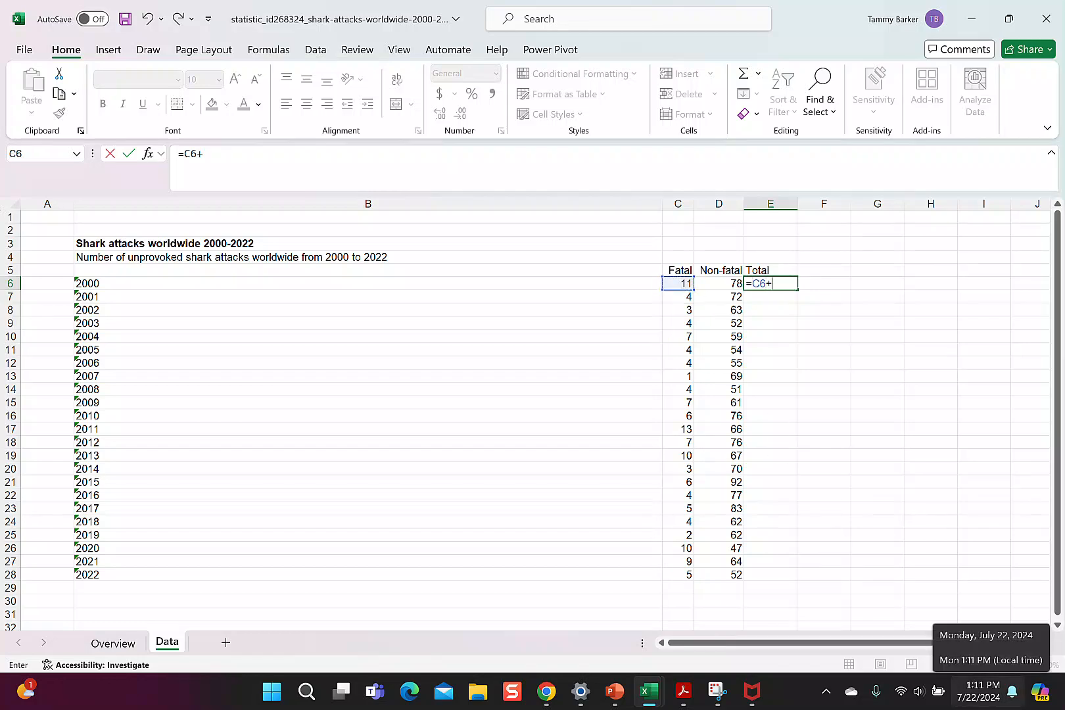
{"action": "left_click", "coordinate": [726, 285]}
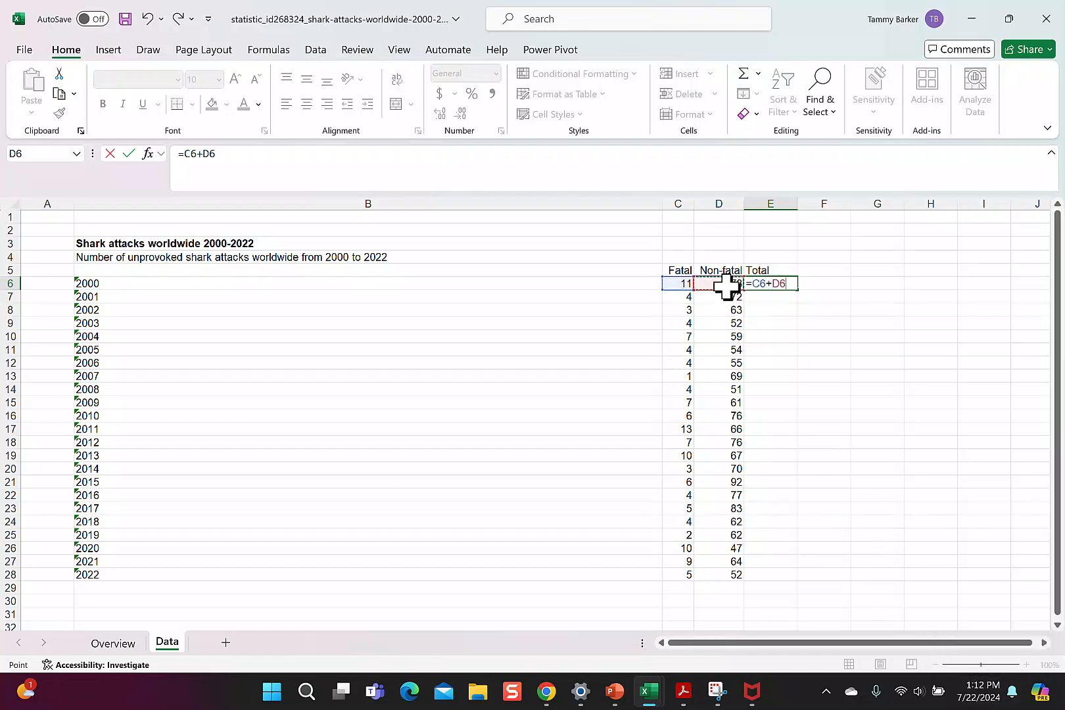
{"action": "key", "text": "Return"}
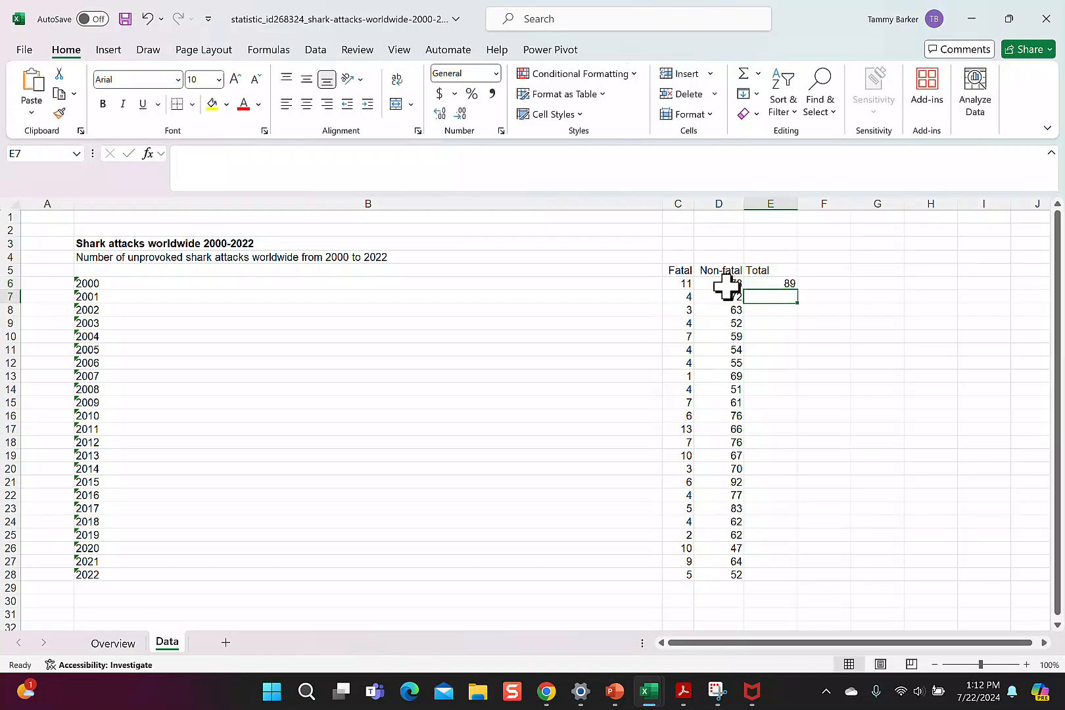
Fill the total formula from E6 down through the 2022 row, E28.
{"action": "left_click", "coordinate": [793, 283]}
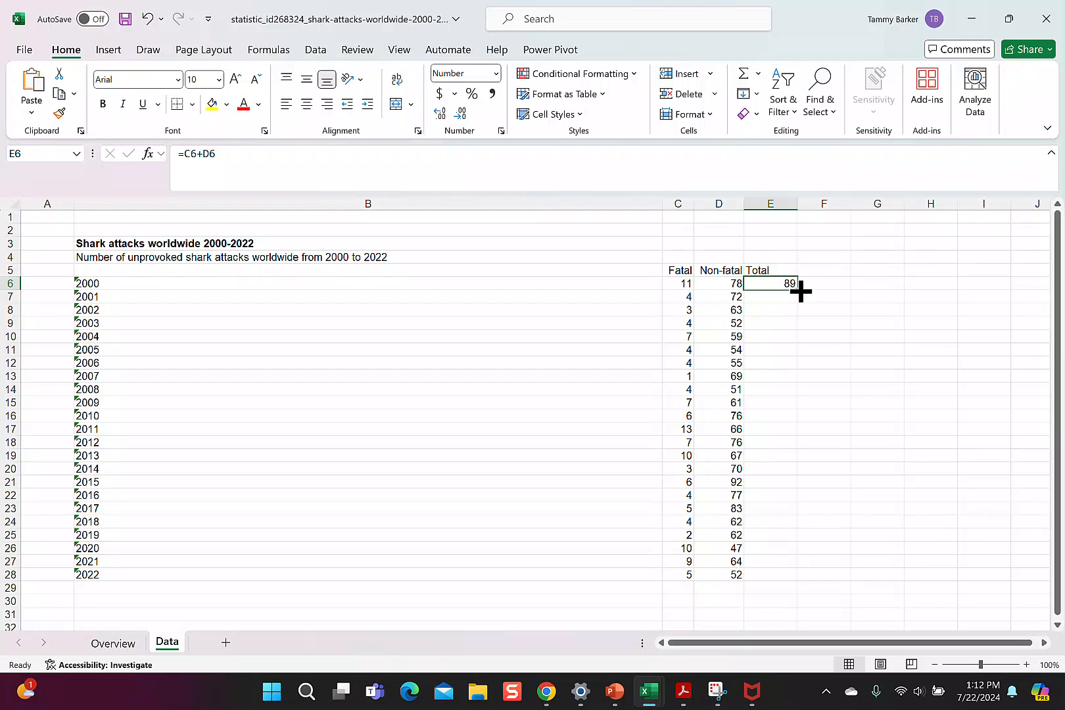
{"action": "double_click", "coordinate": [798, 290]}
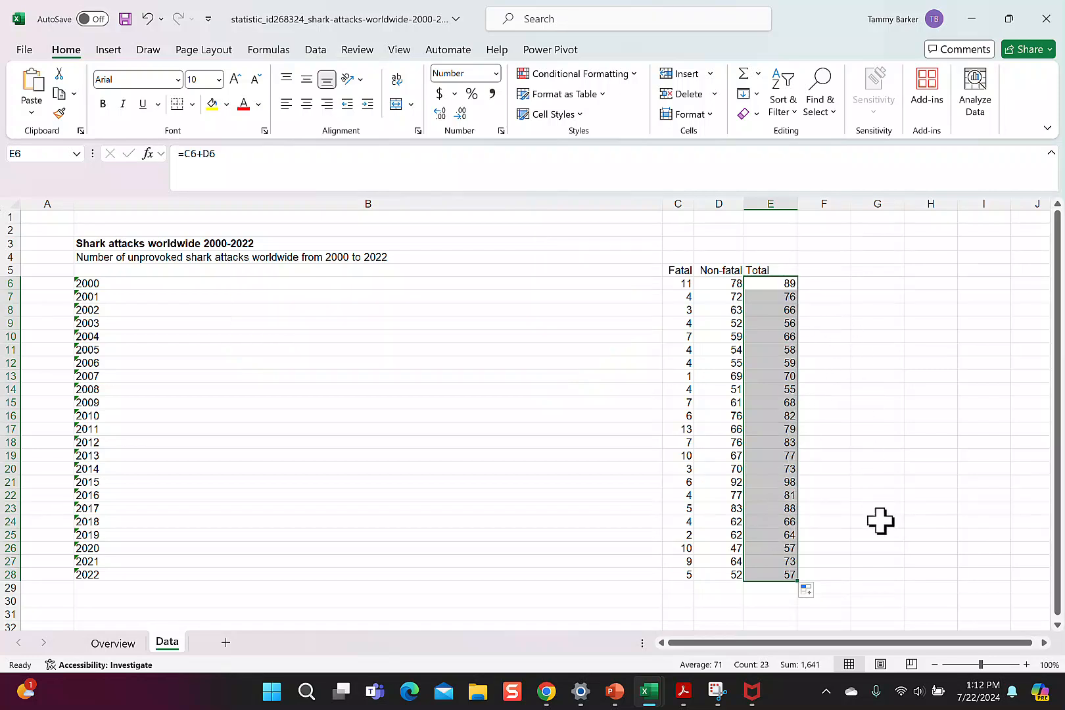
{"action": "left_click", "coordinate": [883, 549]}
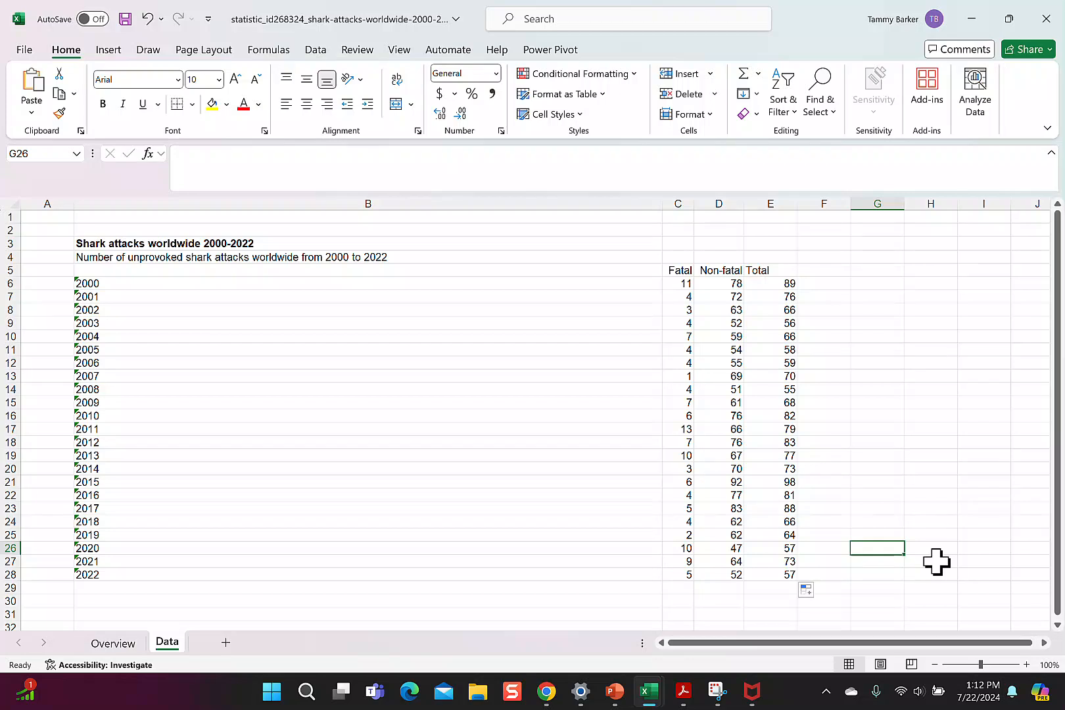
Enter a MAX formula in F6 over the yearly totals in E6:E28.
{"action": "left_click", "coordinate": [837, 282]}
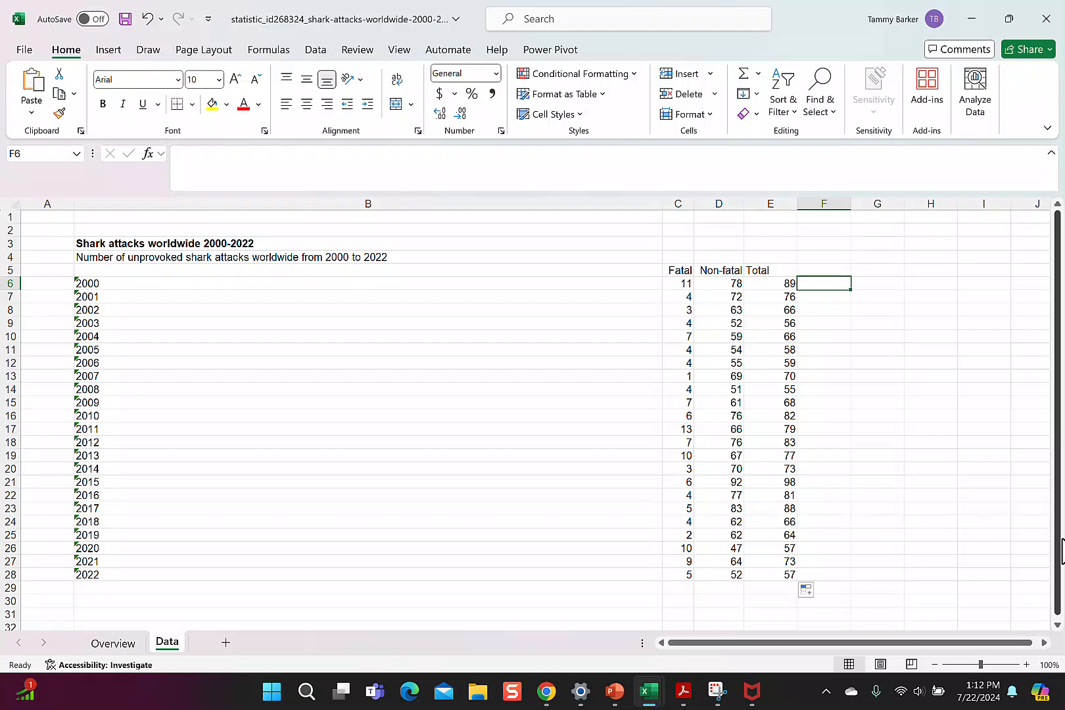
{"action": "type", "text": "="}
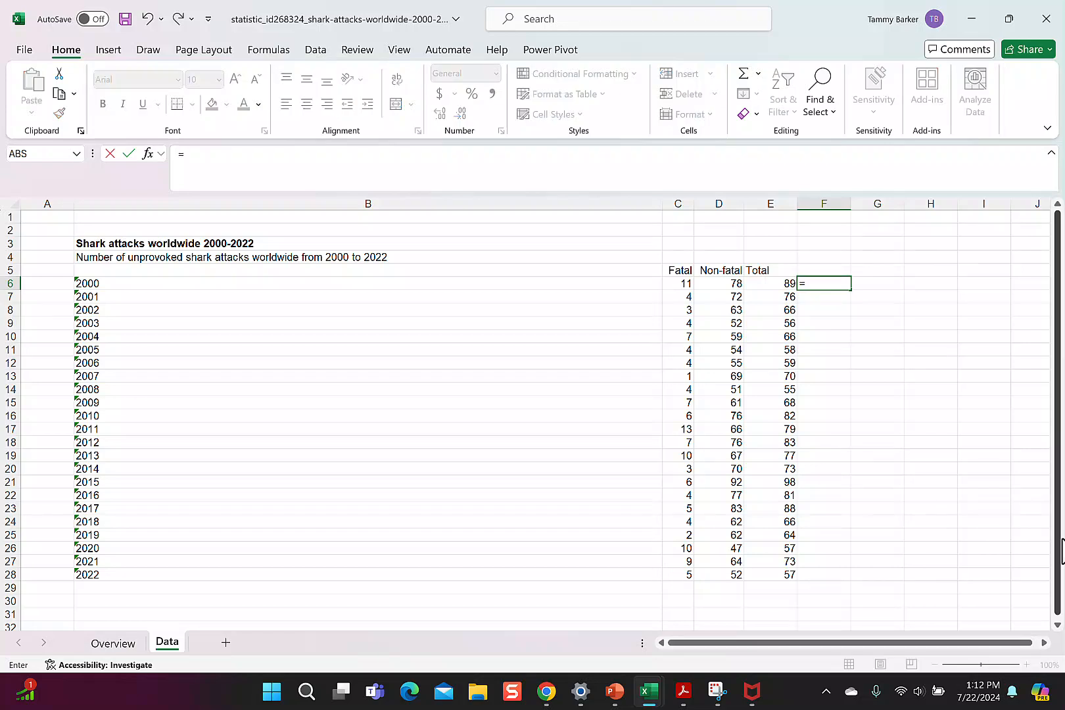
{"action": "type", "text": "max"}
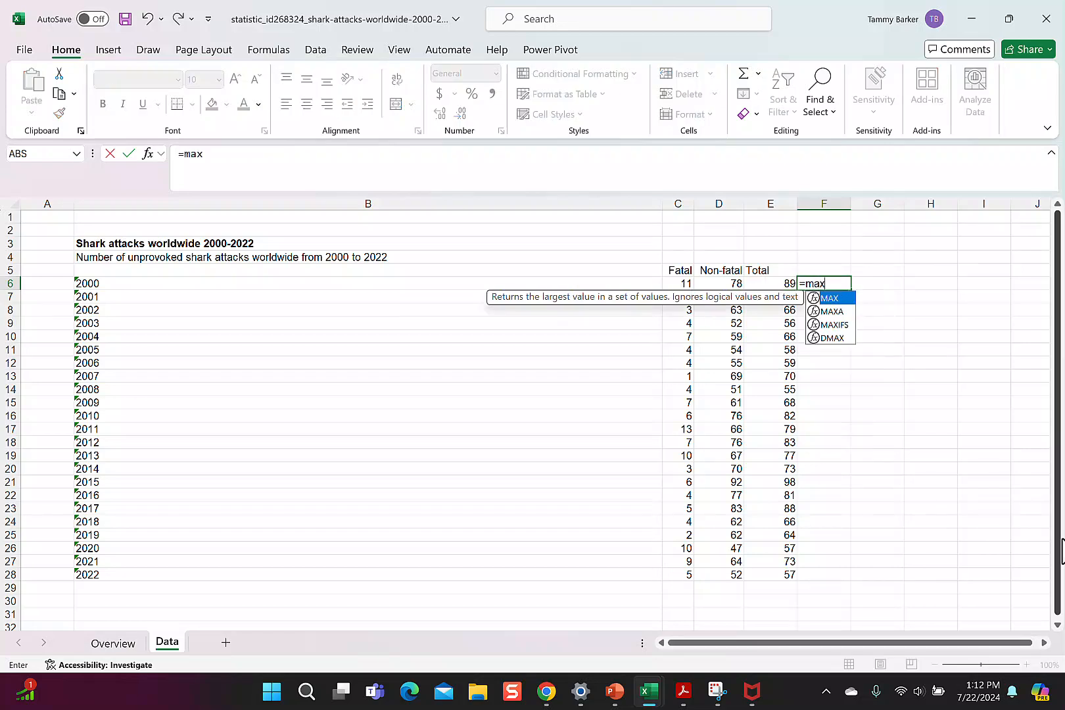
{"action": "type", "text": "("}
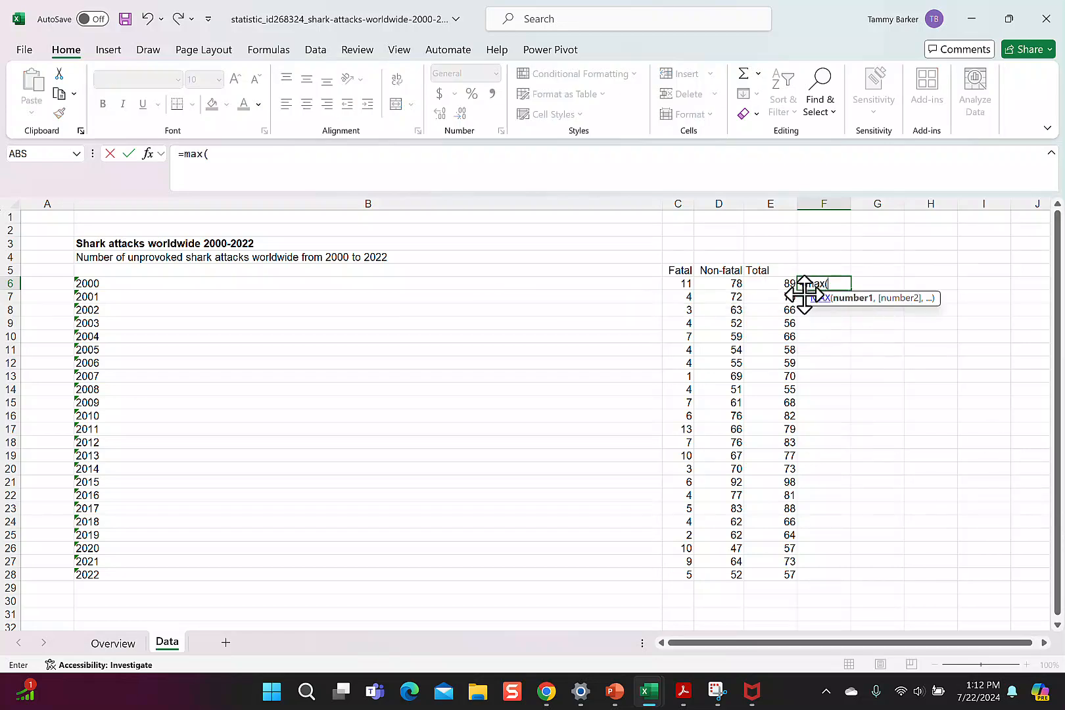
{"action": "left_click_drag", "start_coordinate": [770, 283], "coordinate": [765, 570]}
{"action": "key", "text": "Return"}
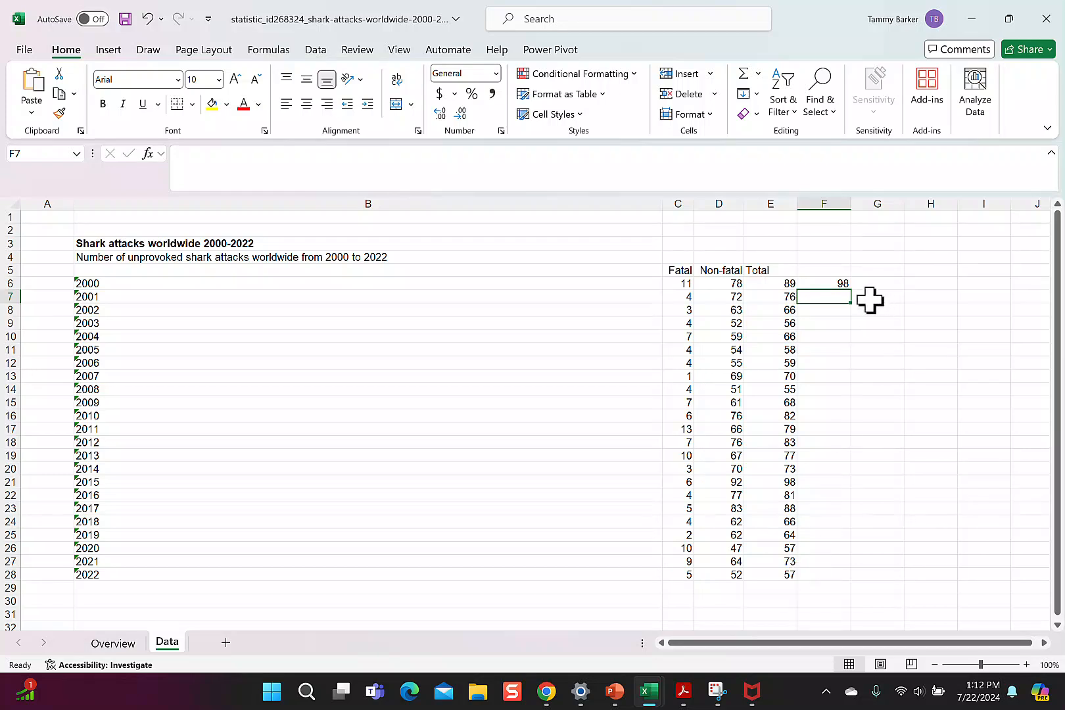
Label cell F5 as "max" and cell F7 as "min".
{"action": "left_click", "coordinate": [822, 270]}
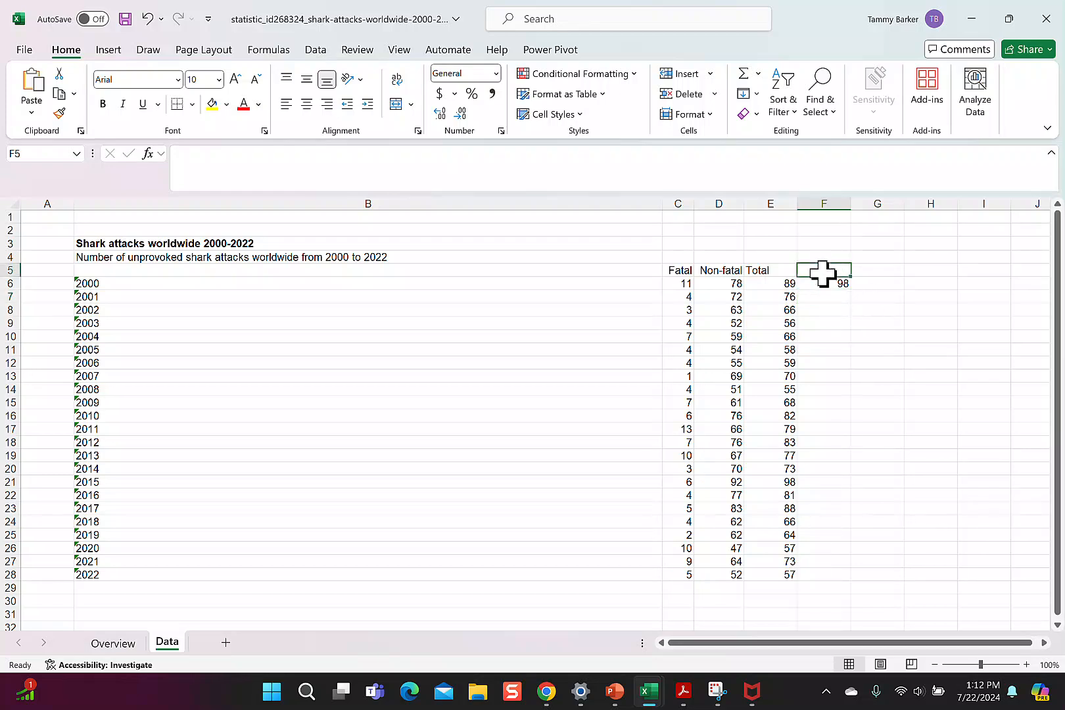
{"action": "type", "text": "max"}
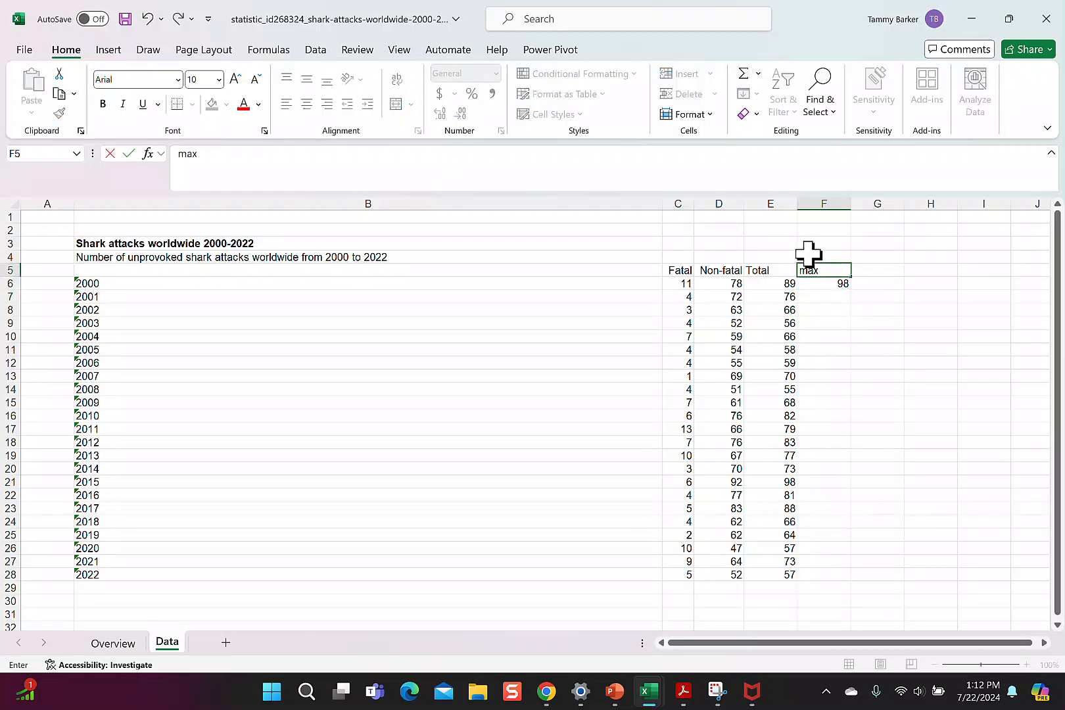
{"action": "key", "text": "Return"}
{"action": "key", "text": "Return"}
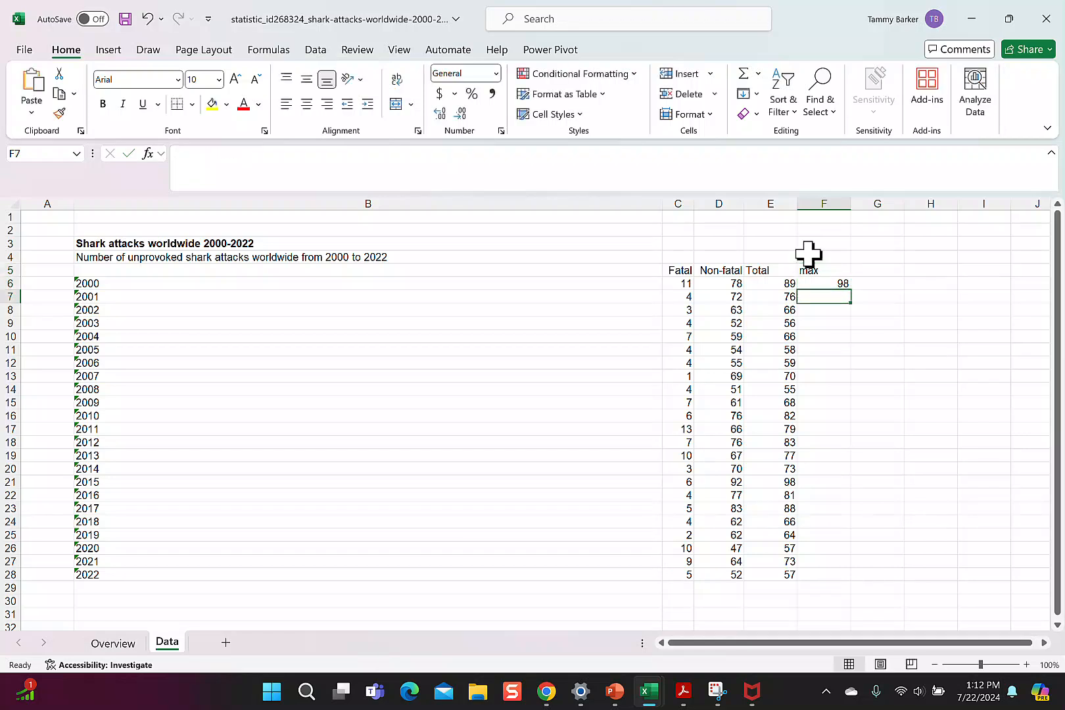
{"action": "type", "text": "min"}
{"action": "key", "text": "Return"}
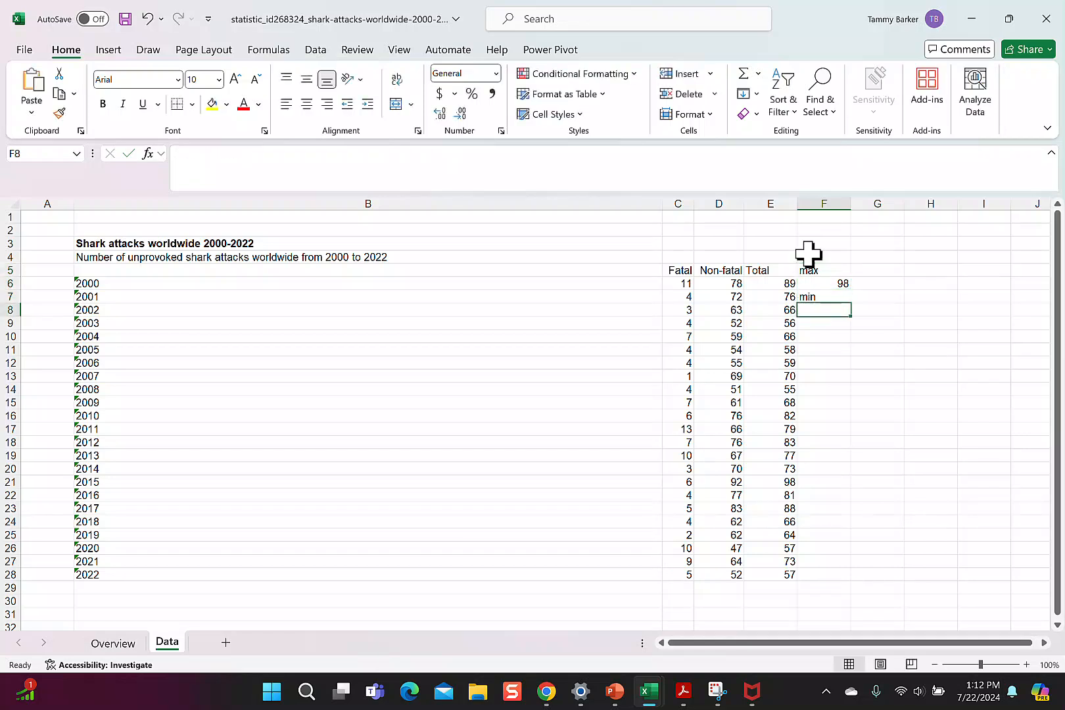
Enter a MIN formula in F8 over the yearly totals in E6:E28.
{"action": "type", "text": "="}
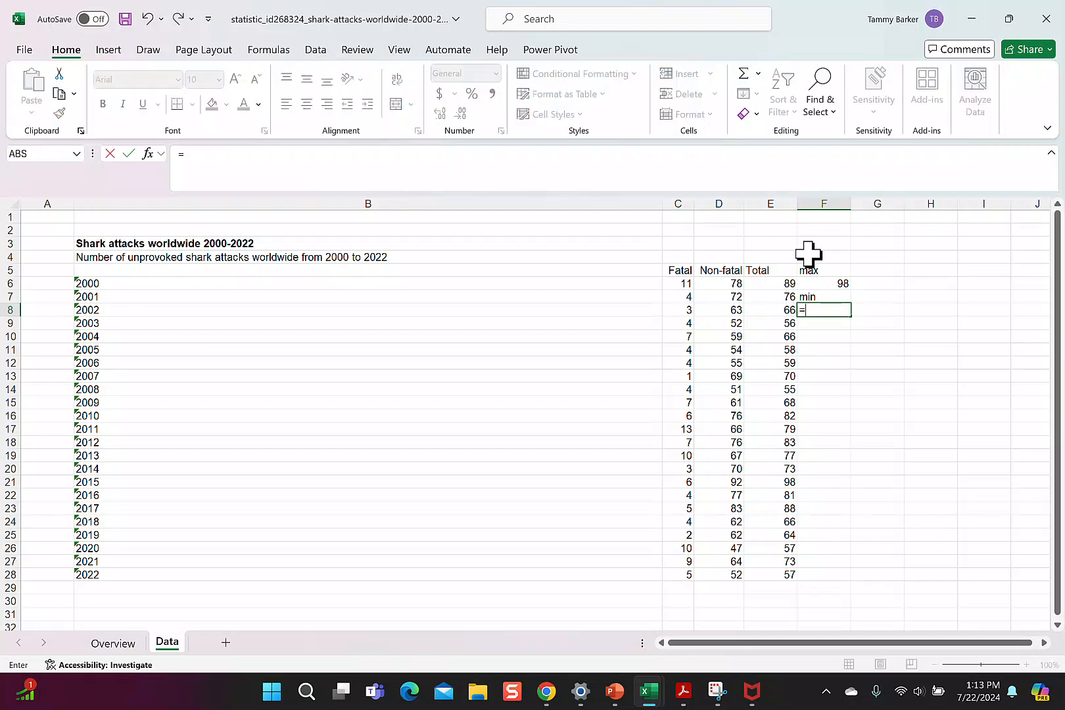
{"action": "type", "text": "min("}
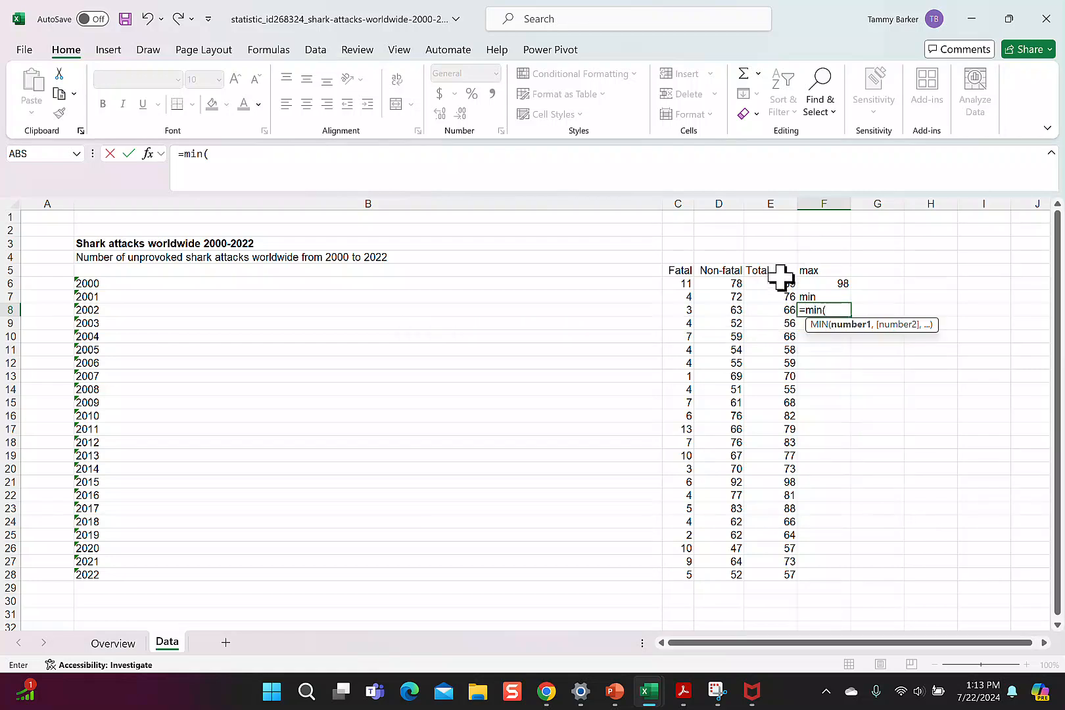
{"action": "left_click_drag", "start_coordinate": [779, 282], "coordinate": [782, 569]}
{"action": "key", "text": "Return"}
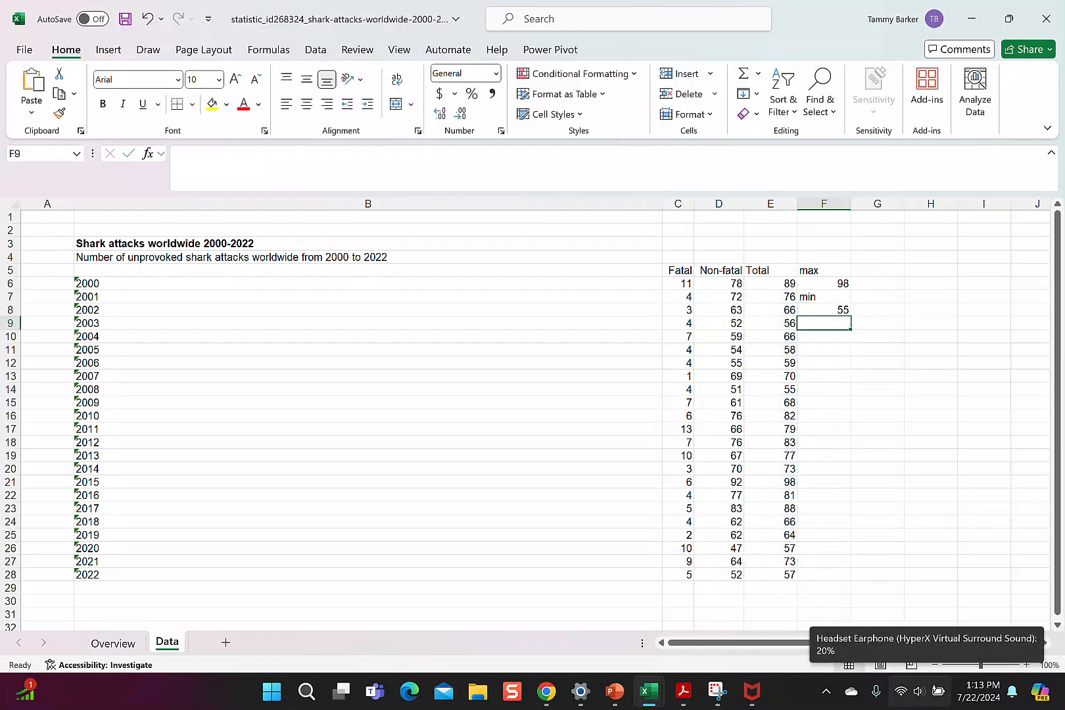
Label cell F11 as "range" and calculate maximum minus minimum in F12 with =F6-F8.
{"action": "left_click", "coordinate": [824, 350]}
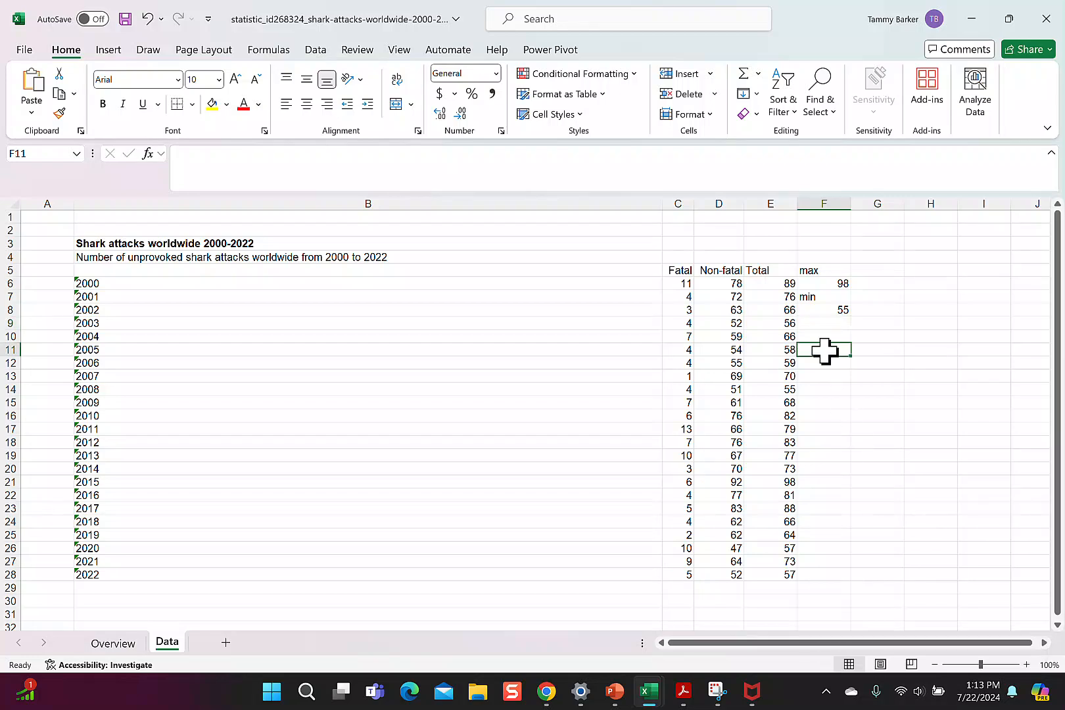
{"action": "type", "text": "range"}
{"action": "key", "text": "Return"}
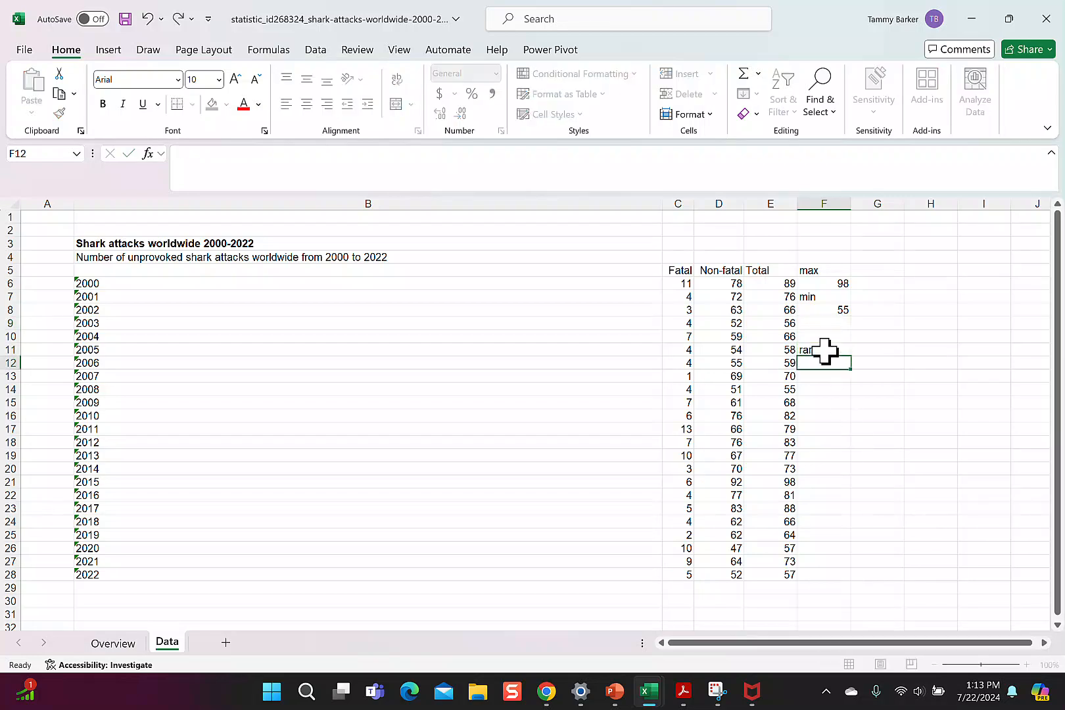
{"action": "type", "text": "="}
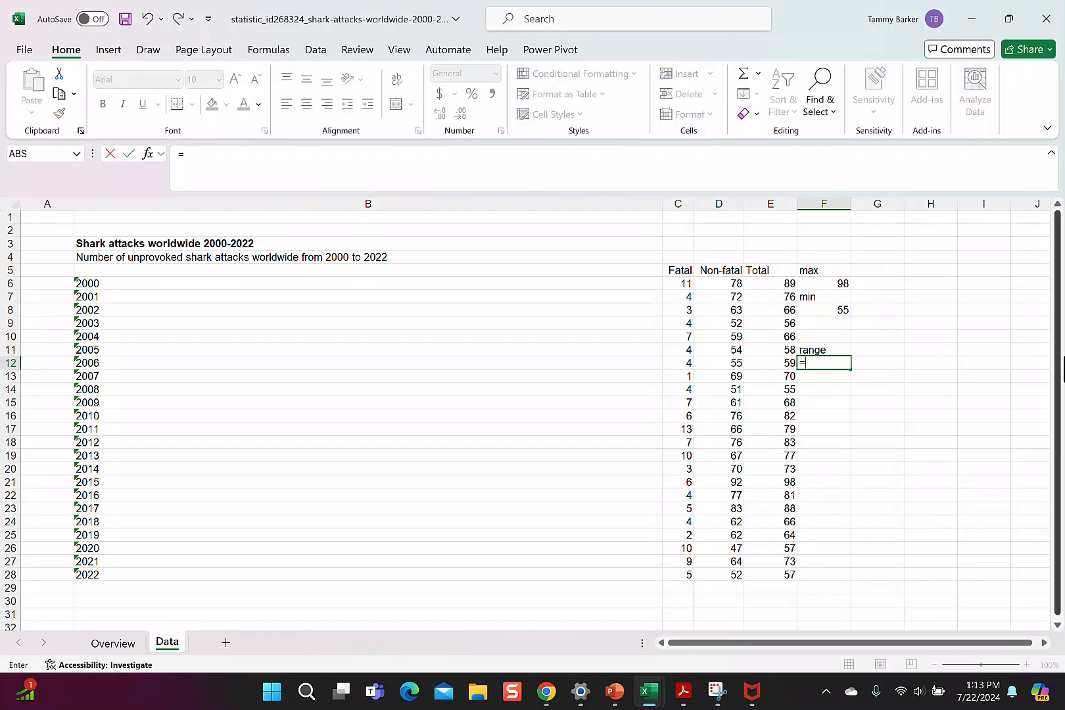
{"action": "left_click", "coordinate": [821, 283]}
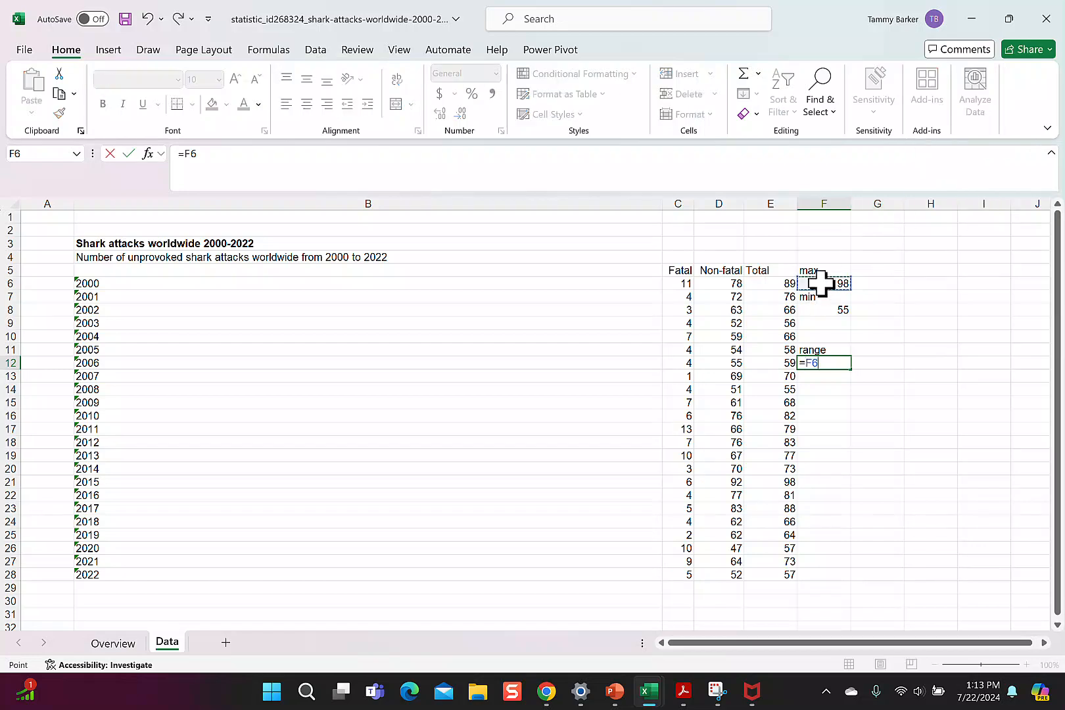
{"action": "type", "text": "-"}
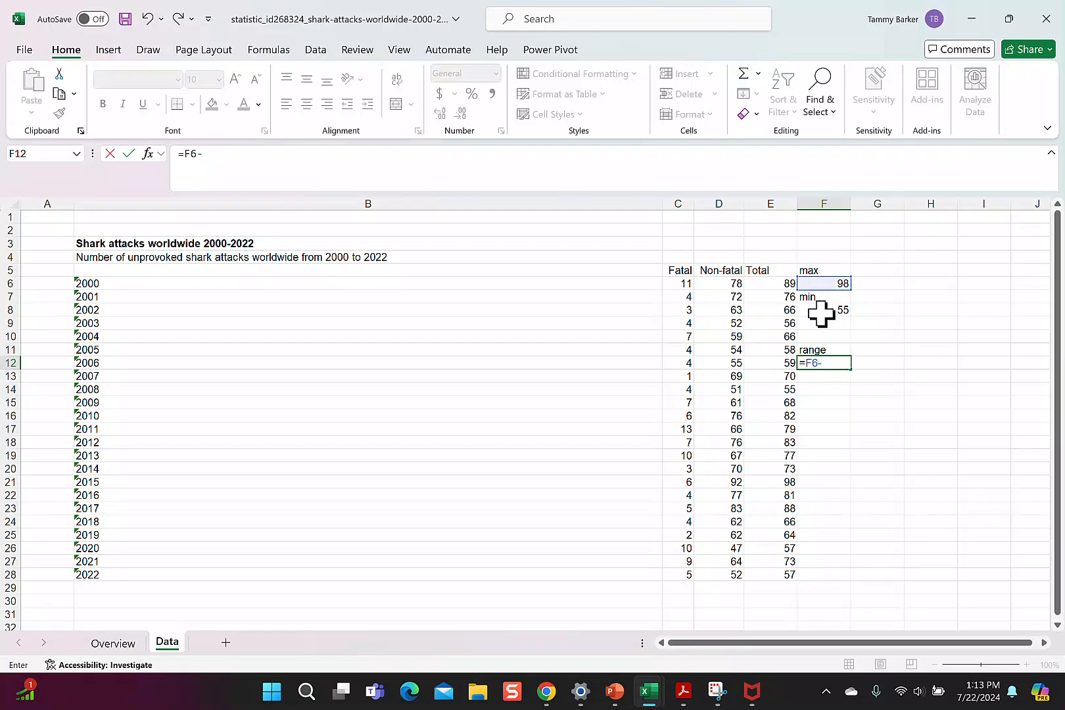
{"action": "left_click", "coordinate": [821, 309]}
{"action": "key", "text": "Return"}
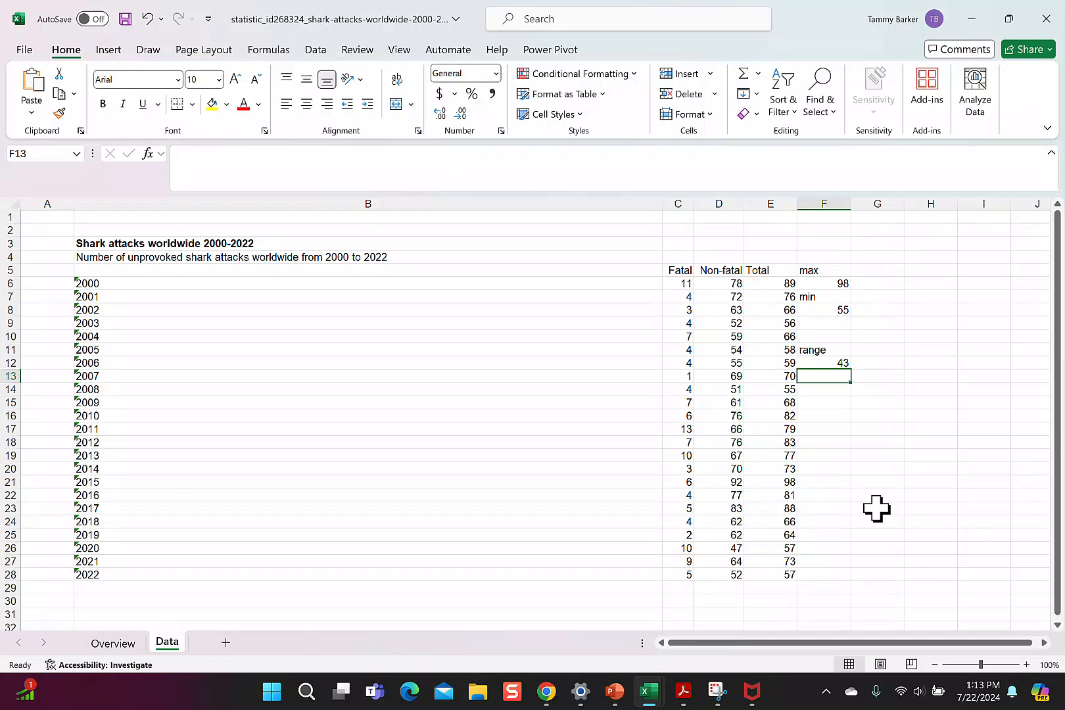
List the class intervals 50-59, 60-69, 70-79, 80-89 and 90-99 down column I, starting in I5.
{"action": "left_click", "coordinate": [984, 270]}
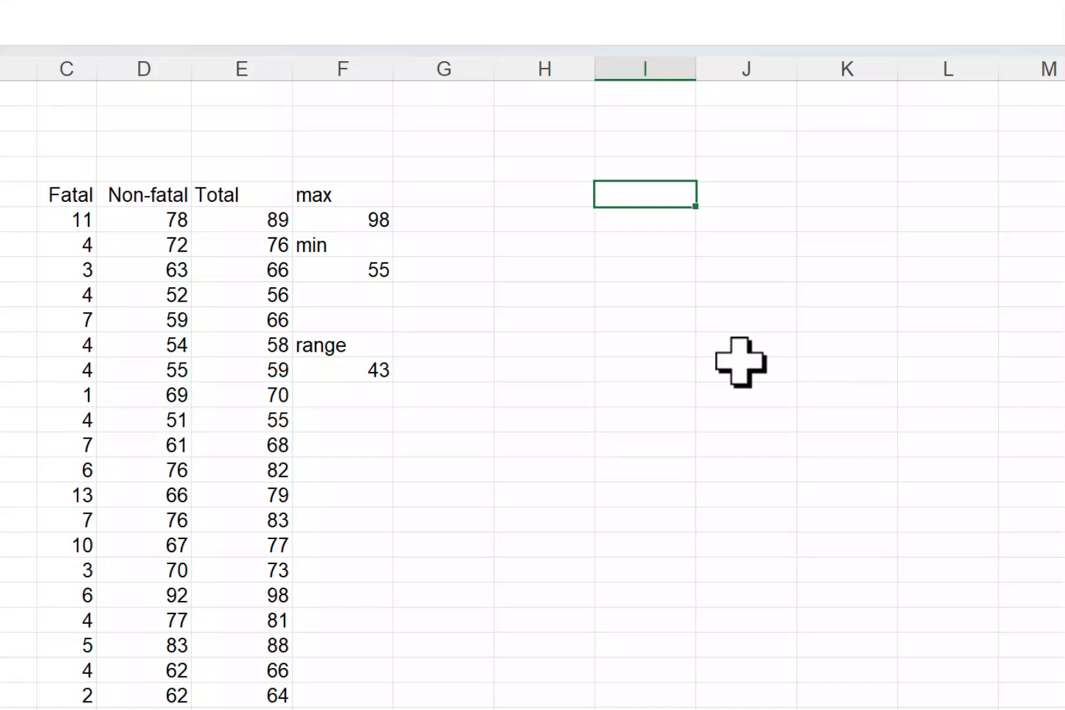
{"action": "type", "text": "50-59"}
{"action": "key", "text": "Return"}
{"action": "type", "text": "60"}
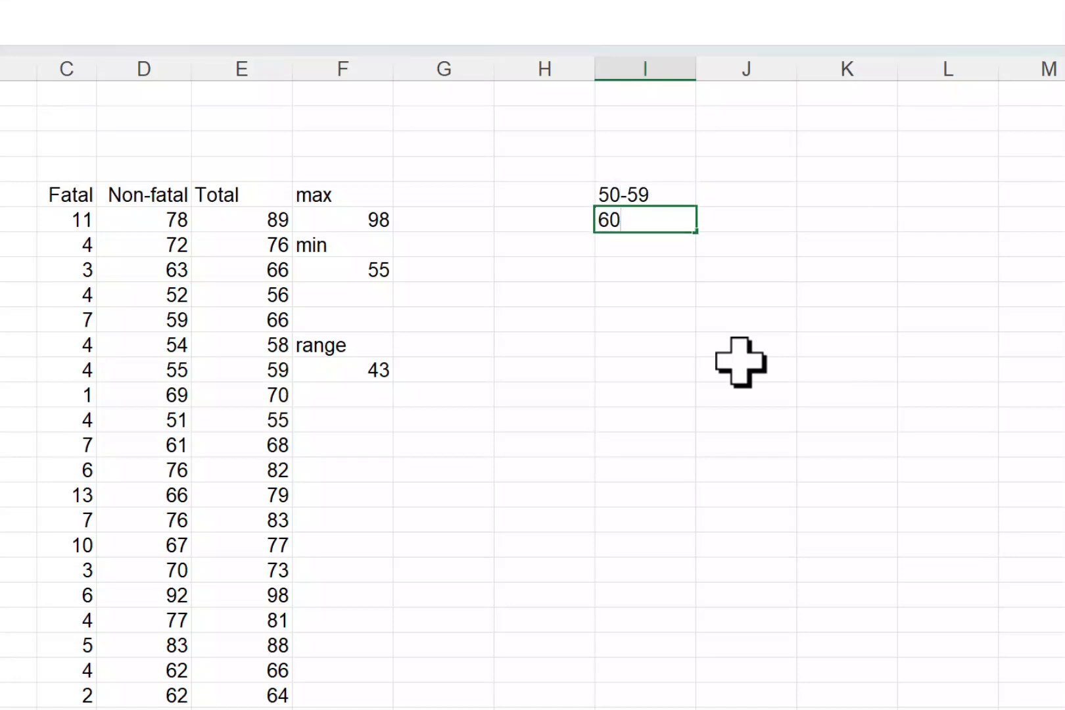
{"action": "type", "text": "-60"}
{"action": "key", "text": "BackSpace"}
{"action": "type", "text": "9"}
{"action": "key", "text": "Return"}
{"action": "type", "text": "7"}
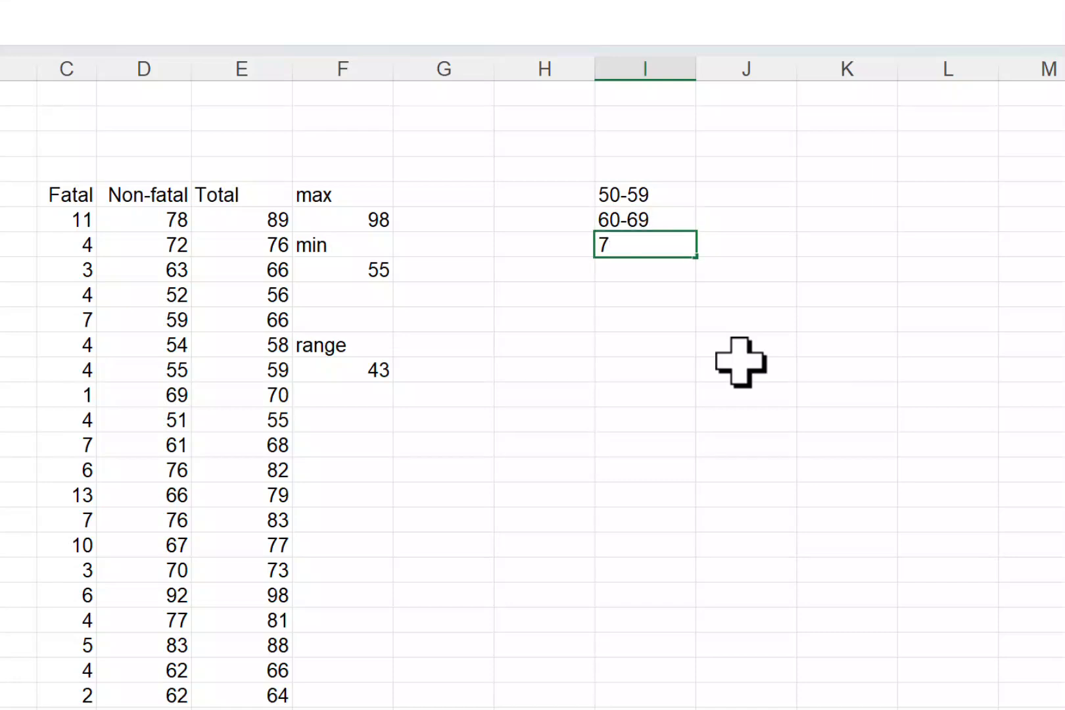
{"action": "type", "text": "0-79"}
{"action": "key", "text": "Return"}
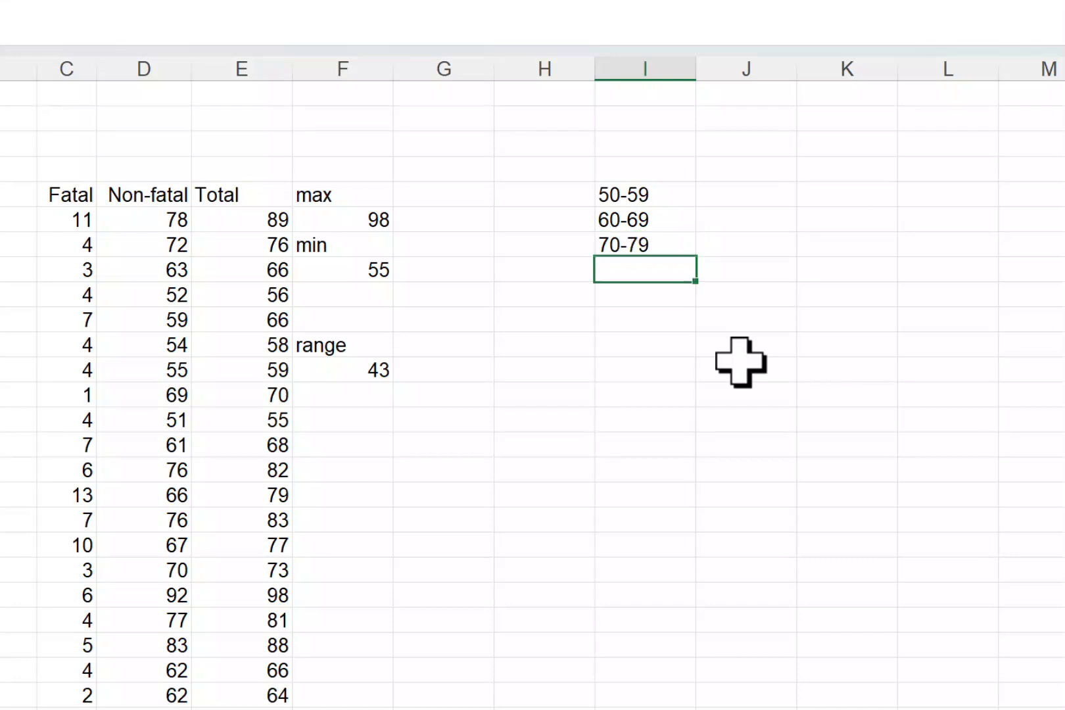
{"action": "type", "text": "80-8"}
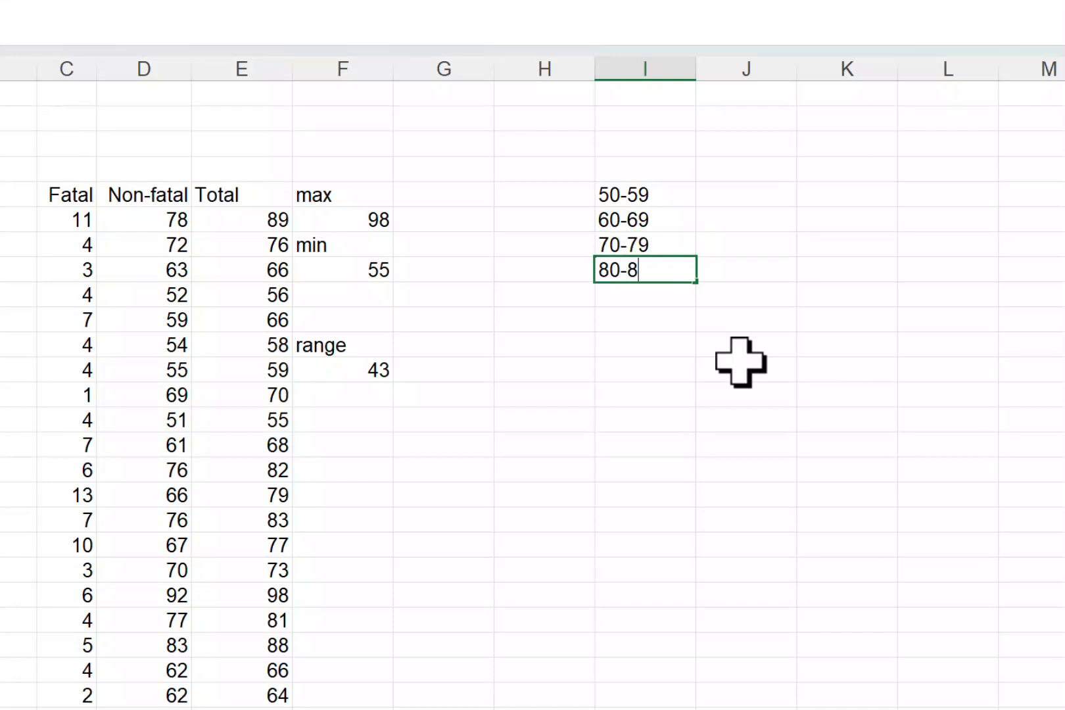
{"action": "type", "text": "9"}
{"action": "key", "text": "Return"}
{"action": "type", "text": "90-99"}
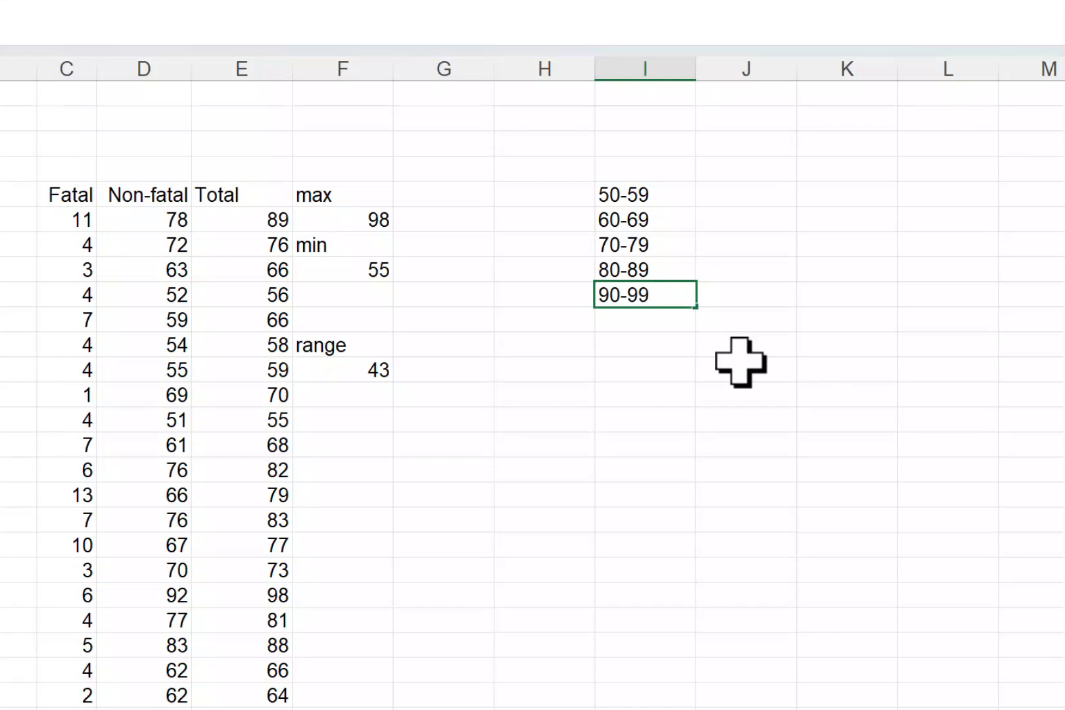
{"action": "key", "text": "Return"}
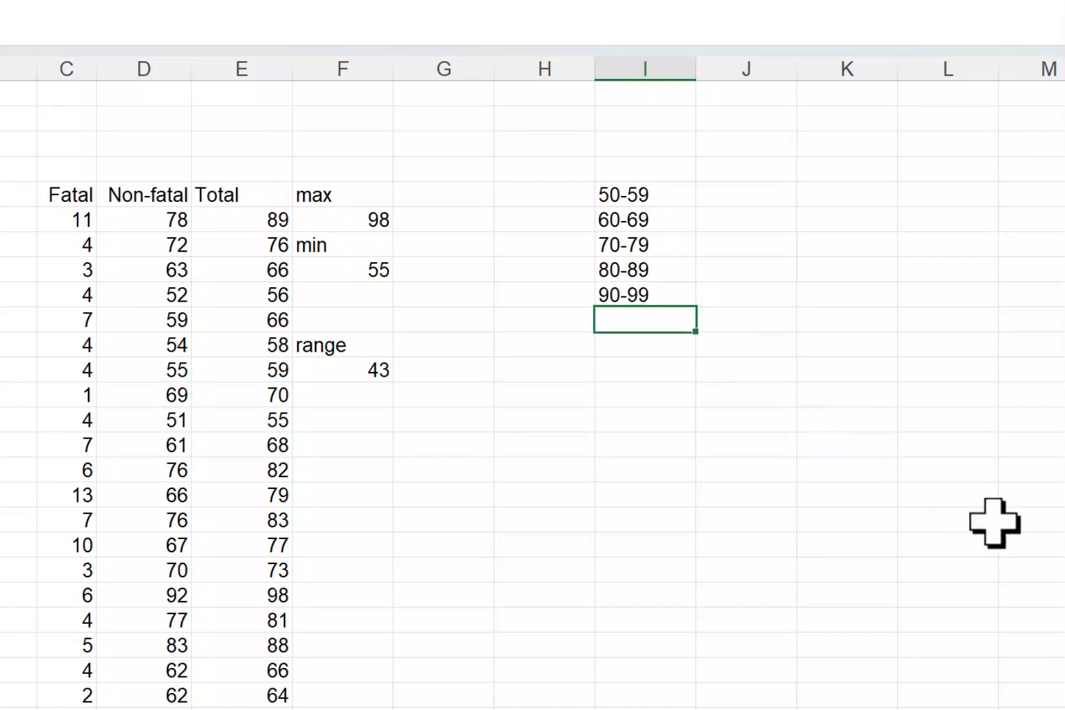
Enter the class upper limits 59, 69, 79, 89 and 99 in H5:H9 beside the intervals.
{"action": "key", "text": "Up"}
{"action": "key", "text": "Up"}
{"action": "key", "text": "Up"}
{"action": "key", "text": "Up"}
{"action": "key", "text": "Up"}
{"action": "key", "text": "Left"}
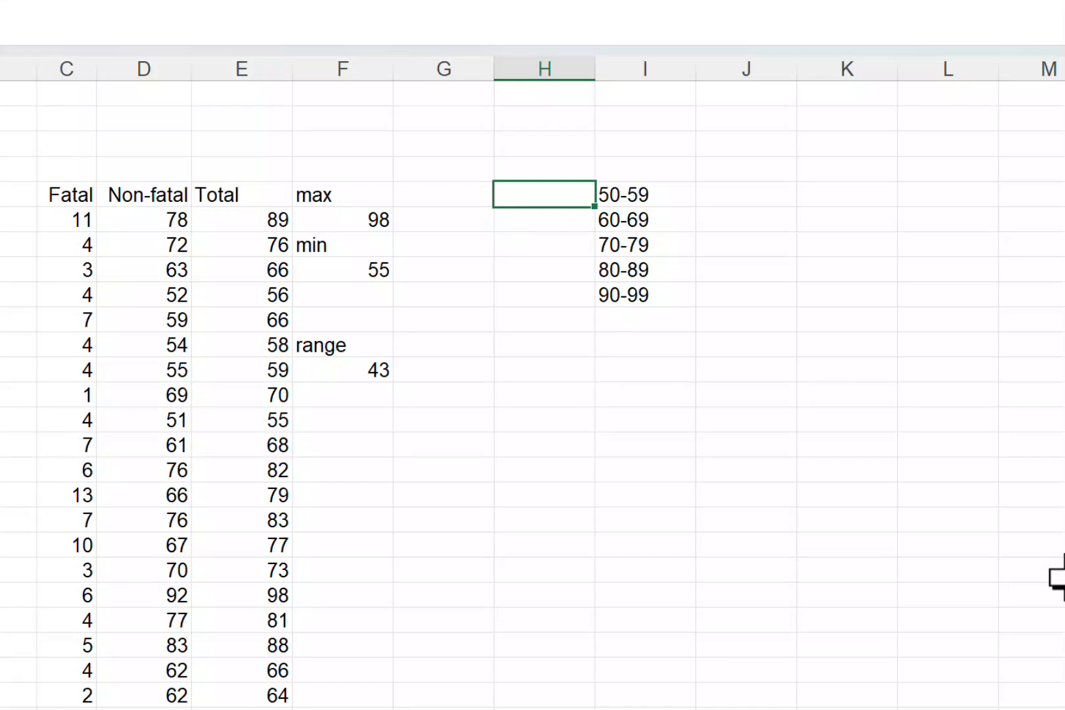
{"action": "type", "text": "59"}
{"action": "key", "text": "Return"}
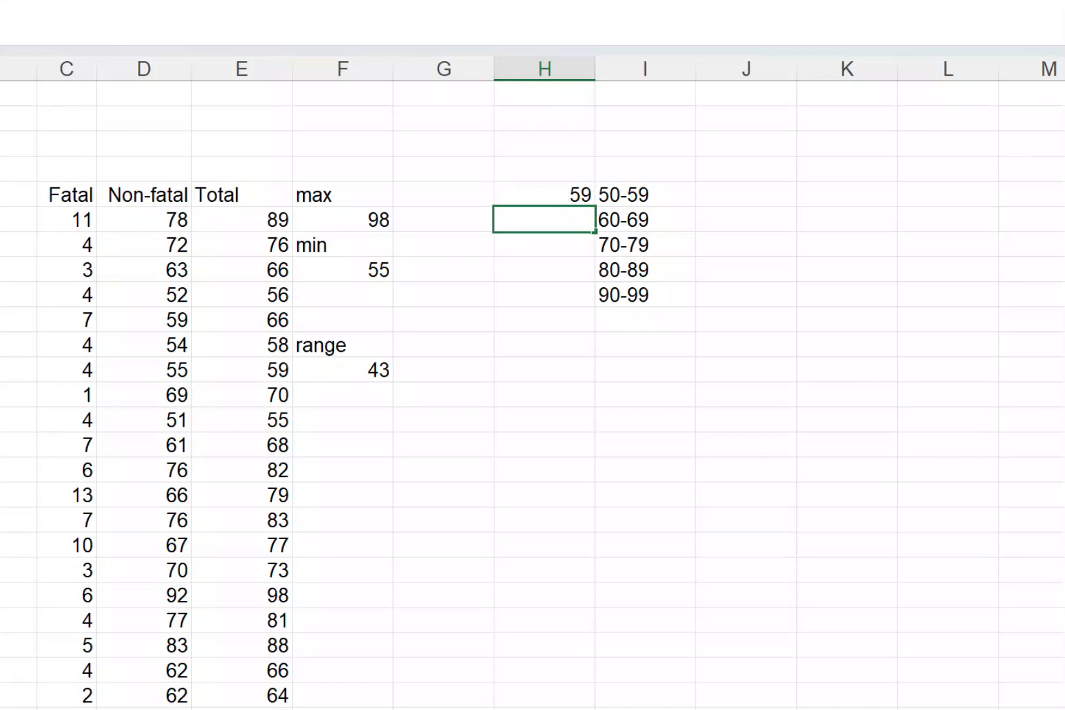
{"action": "type", "text": "69"}
{"action": "key", "text": "Return"}
{"action": "type", "text": "79"}
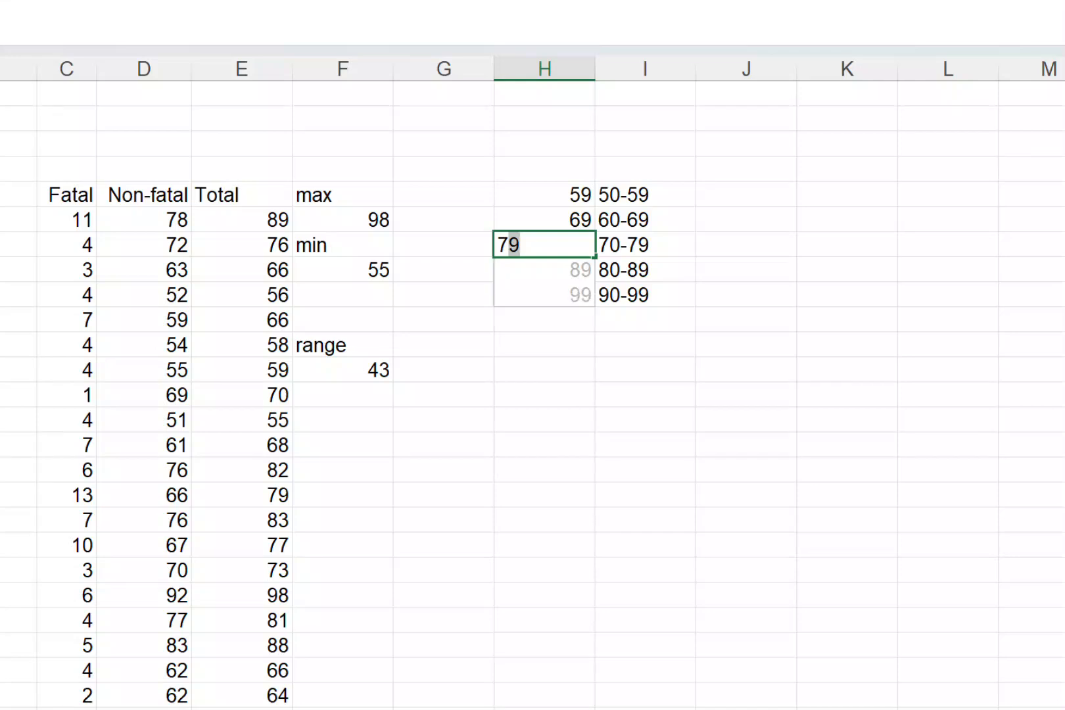
{"action": "key", "text": "Return"}
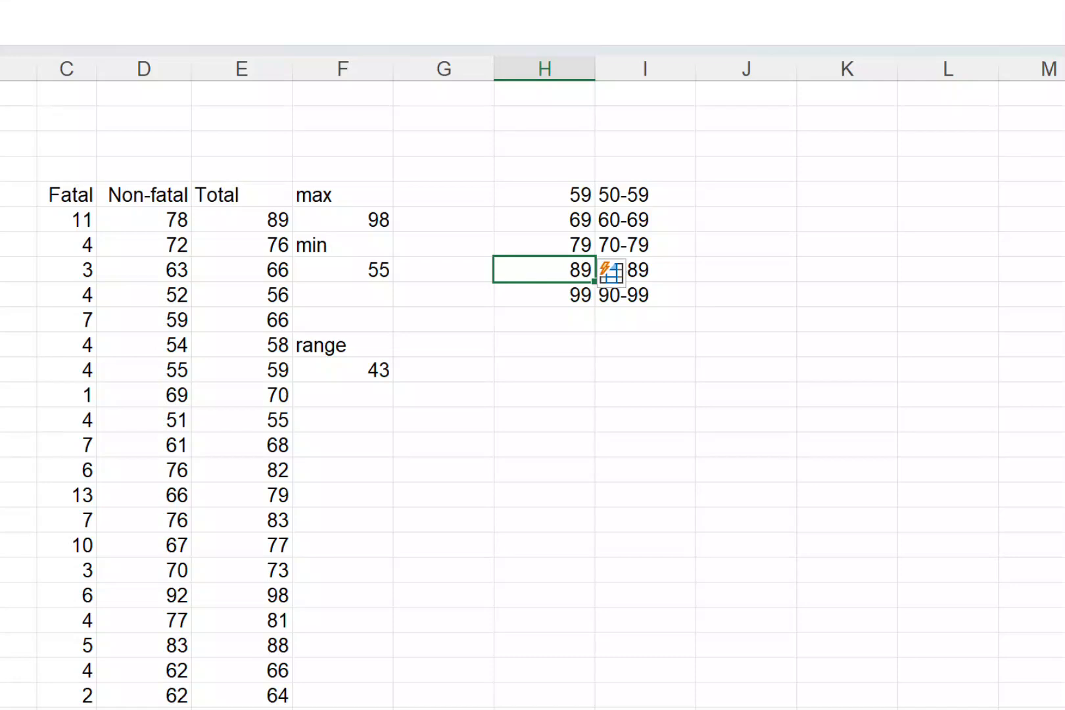
Fill J5:J9 with a FREQUENCY array formula using the totals in E6:E28 as data and H5:H9 as bins.
{"action": "left_click", "coordinate": [730, 420]}
{"action": "left_click", "coordinate": [761, 270]}
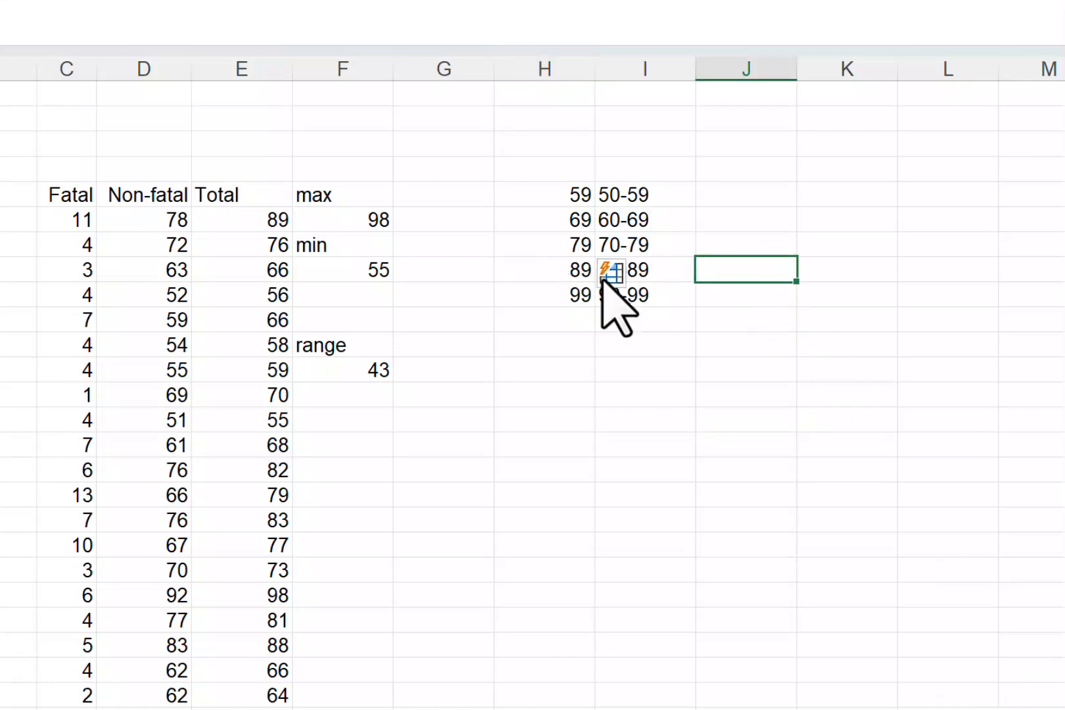
{"action": "key", "text": "Up"}
{"action": "key", "text": "Up"}
{"action": "key", "text": "Up"}
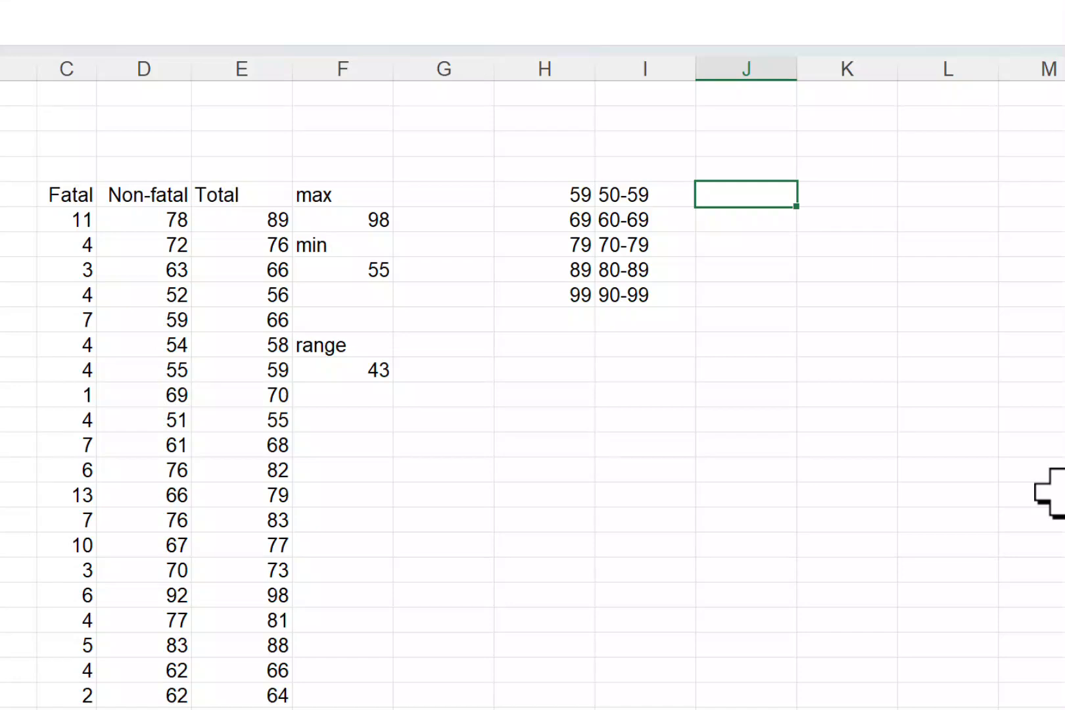
{"action": "key", "text": "shift+Down"}
{"action": "key", "text": "shift+Down"}
{"action": "key", "text": "shift+Down"}
{"action": "key", "text": "shift+Down"}
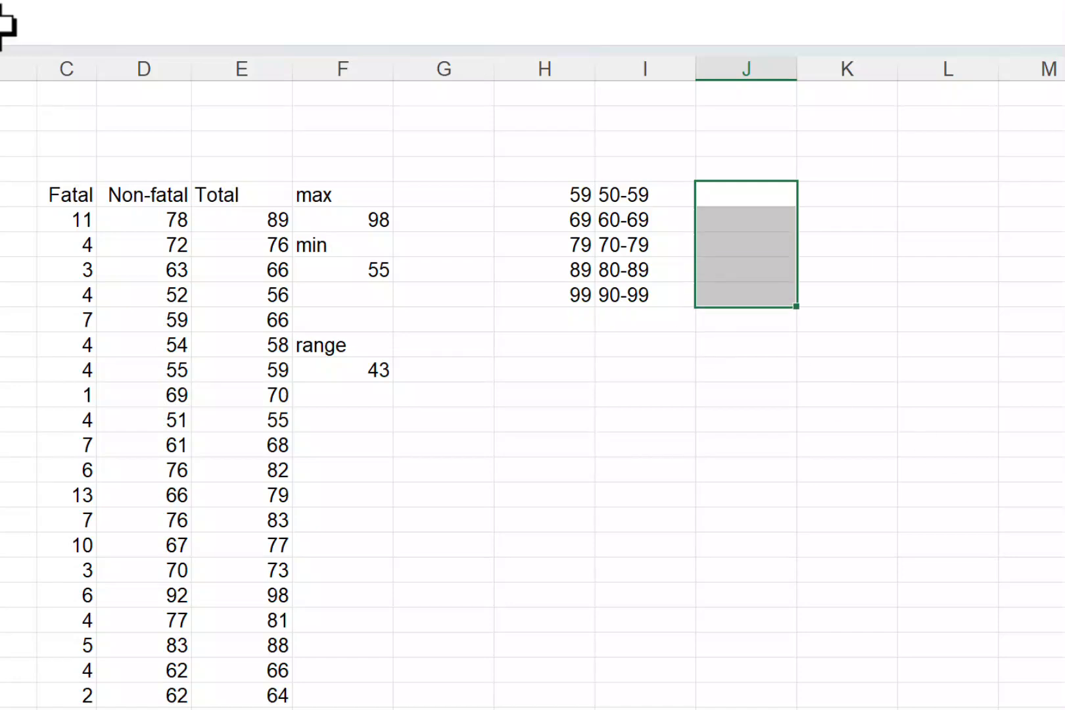
{"action": "type", "text": "=free"}
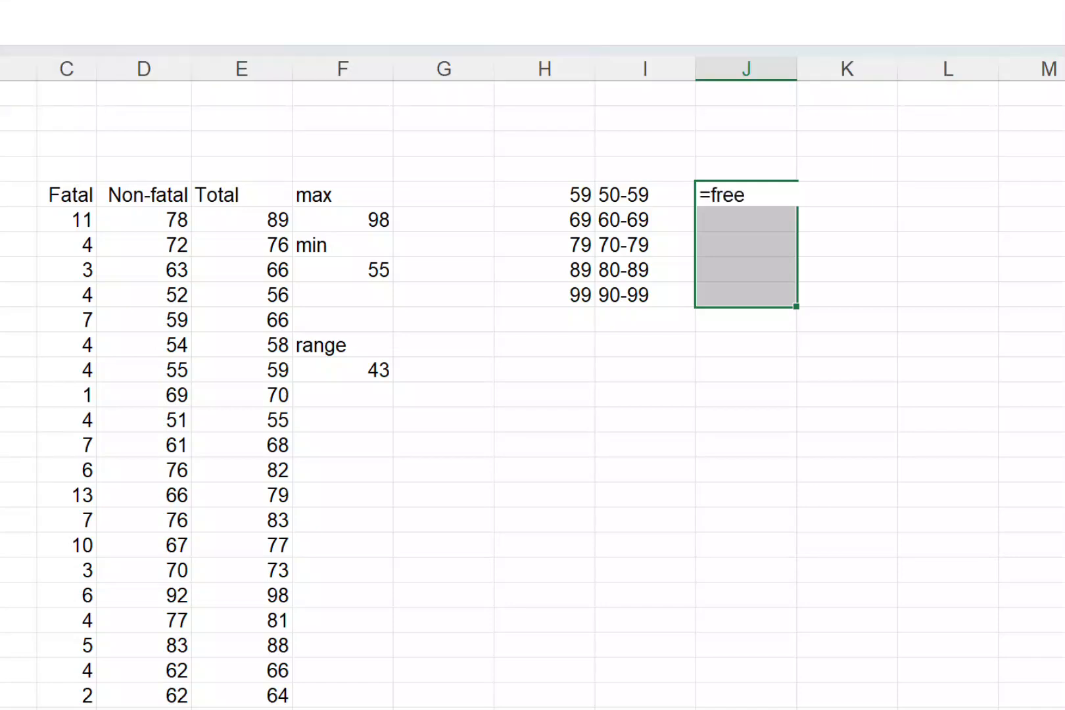
{"action": "key", "text": "BackSpace"}
{"action": "type", "text": "quency"}
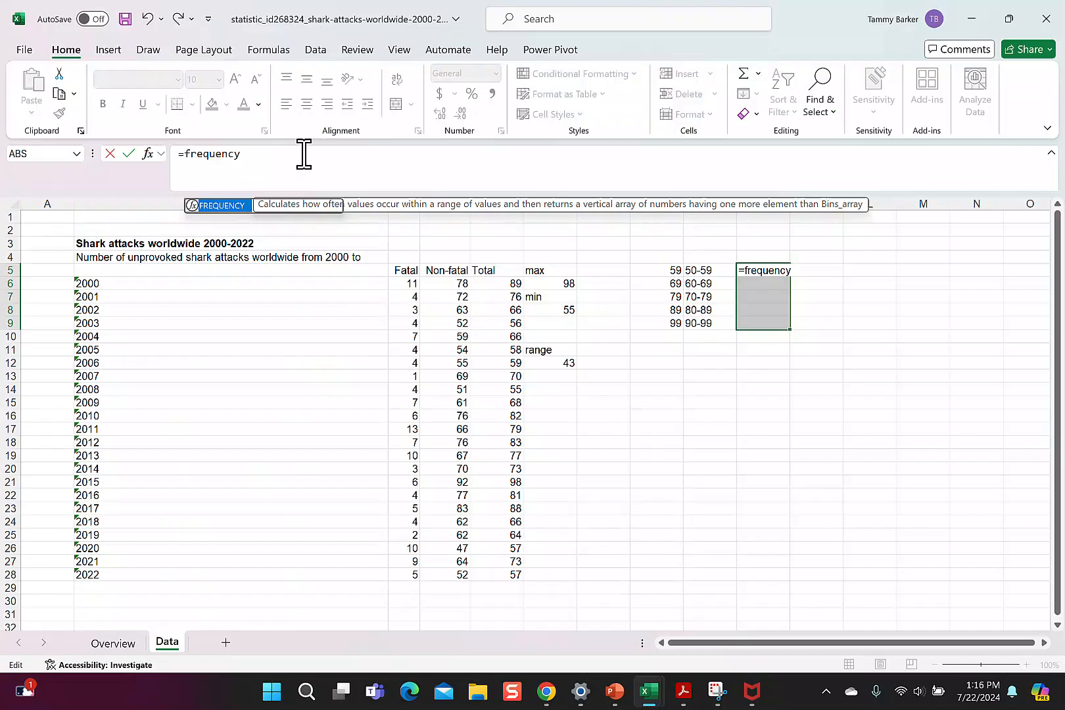
{"action": "type", "text": "("}
{"action": "left_click_drag", "start_coordinate": [489, 283], "coordinate": [495, 571]}
{"action": "type", "text": ","}
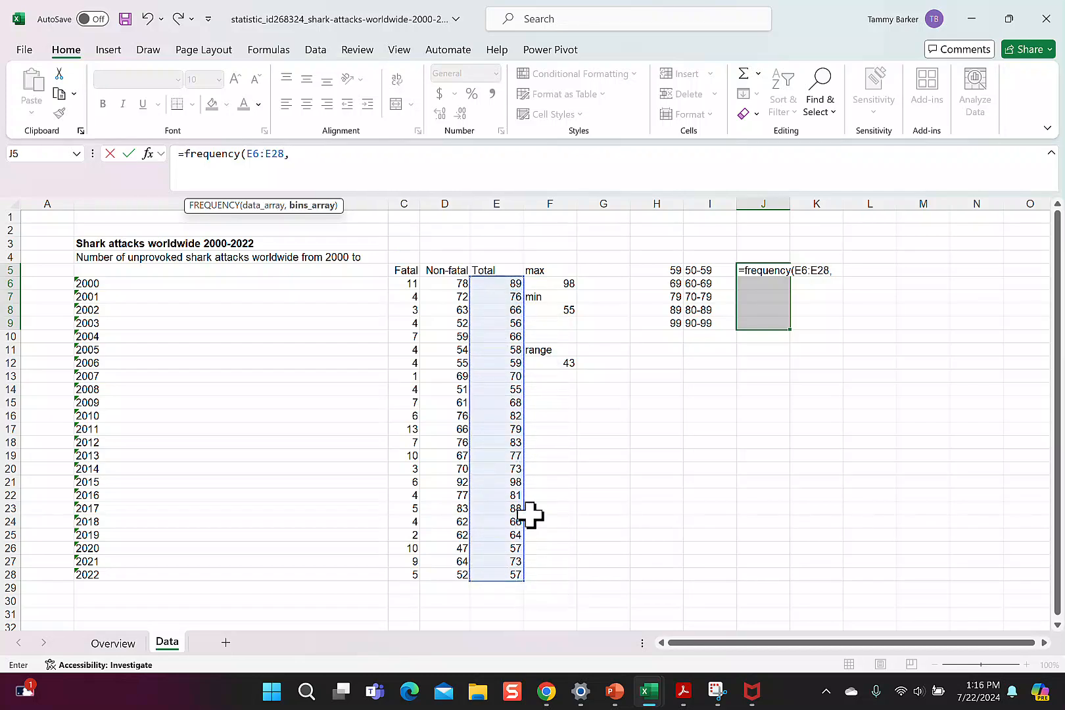
{"action": "left_click_drag", "start_coordinate": [658, 271], "coordinate": [677, 335]}
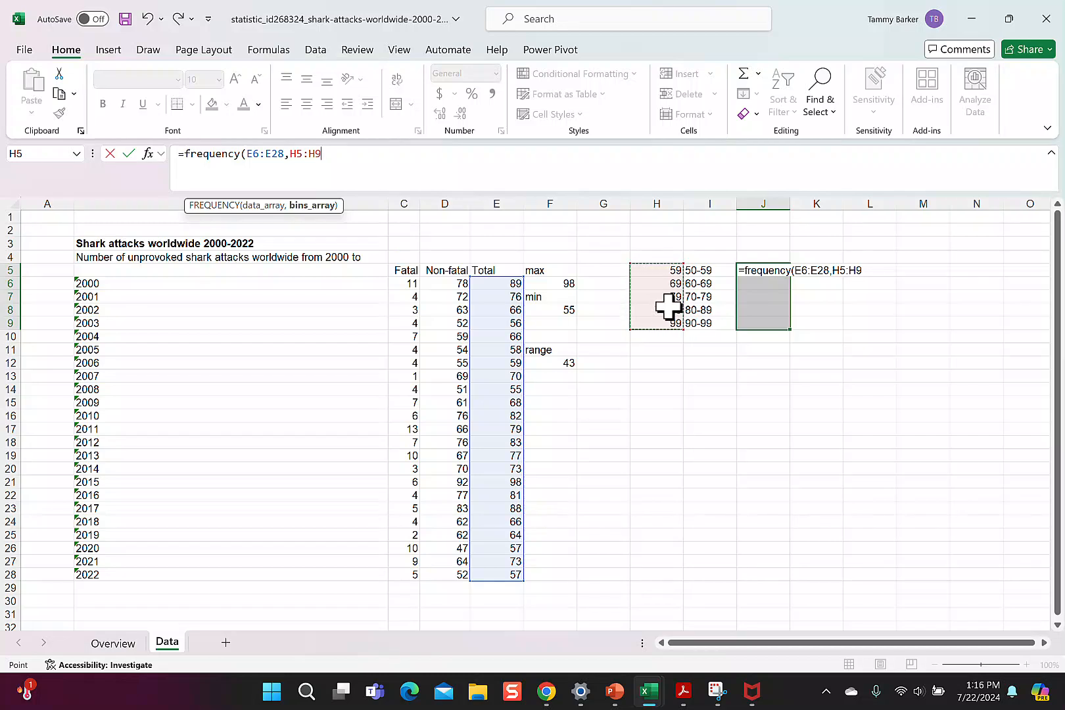
{"action": "type", "text": ")"}
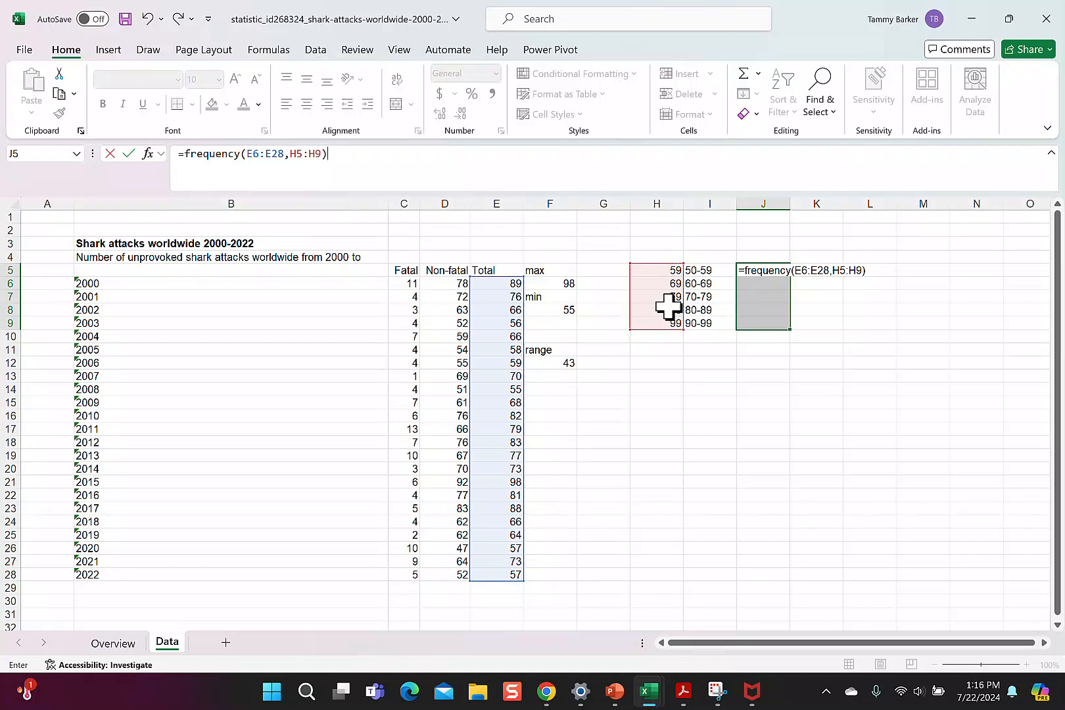
{"action": "key", "text": "ctrl+shift+Return"}
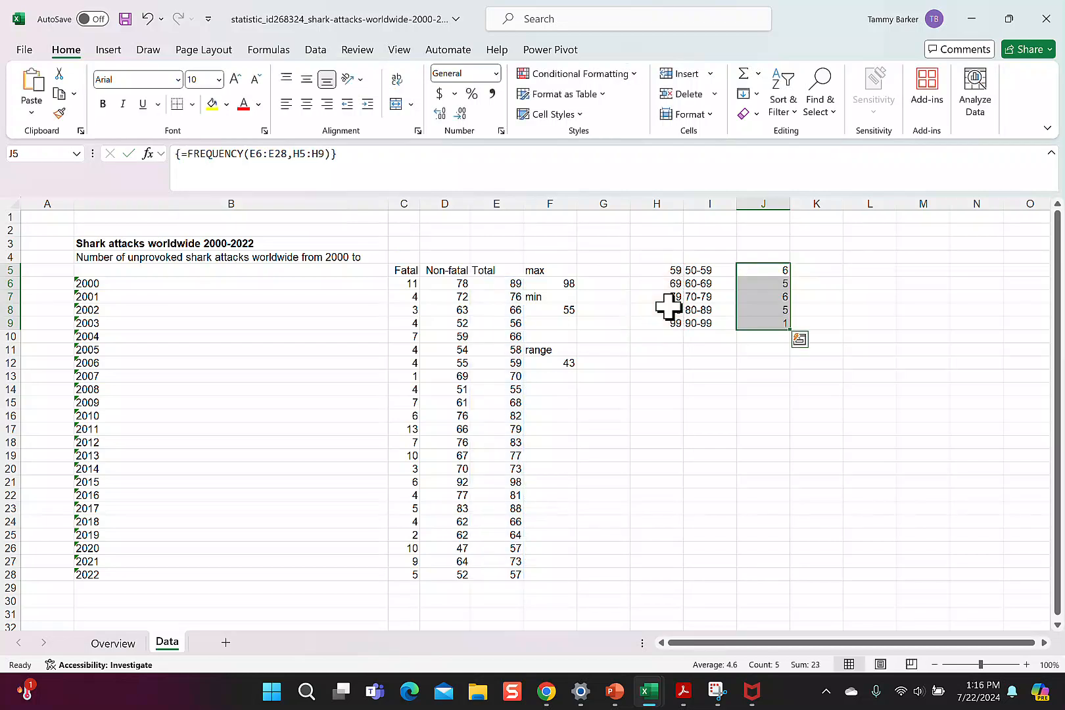
Sum the class frequencies J5:J9 in cell J10.
{"action": "left_click", "coordinate": [764, 337]}
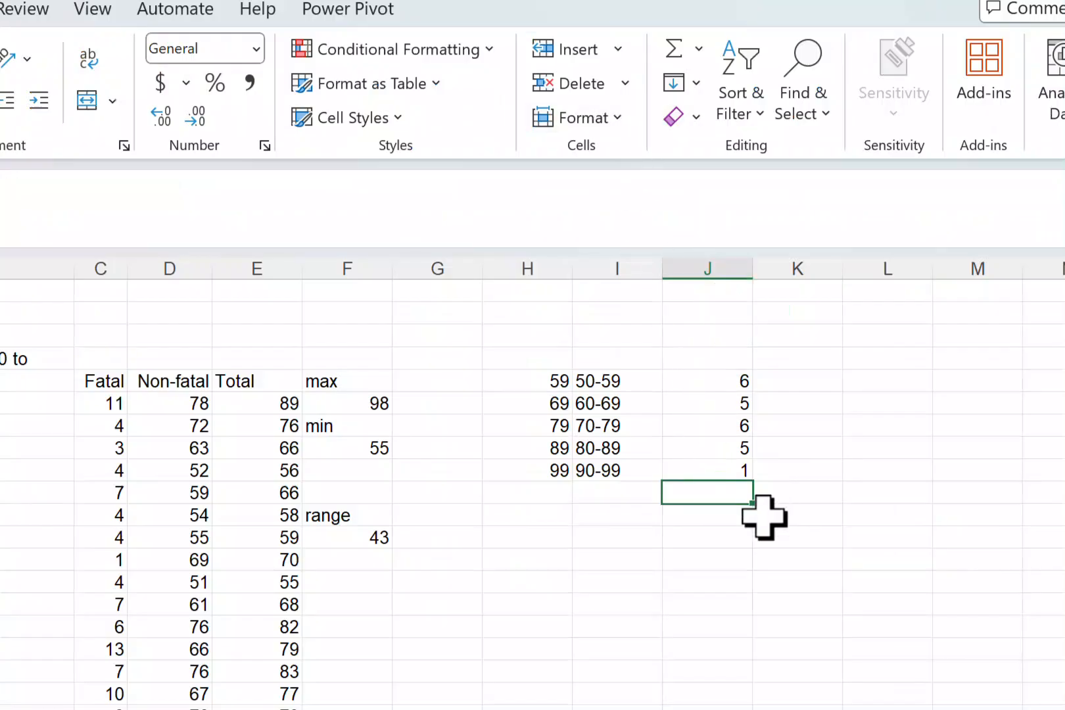
{"action": "left_click", "coordinate": [665, 40]}
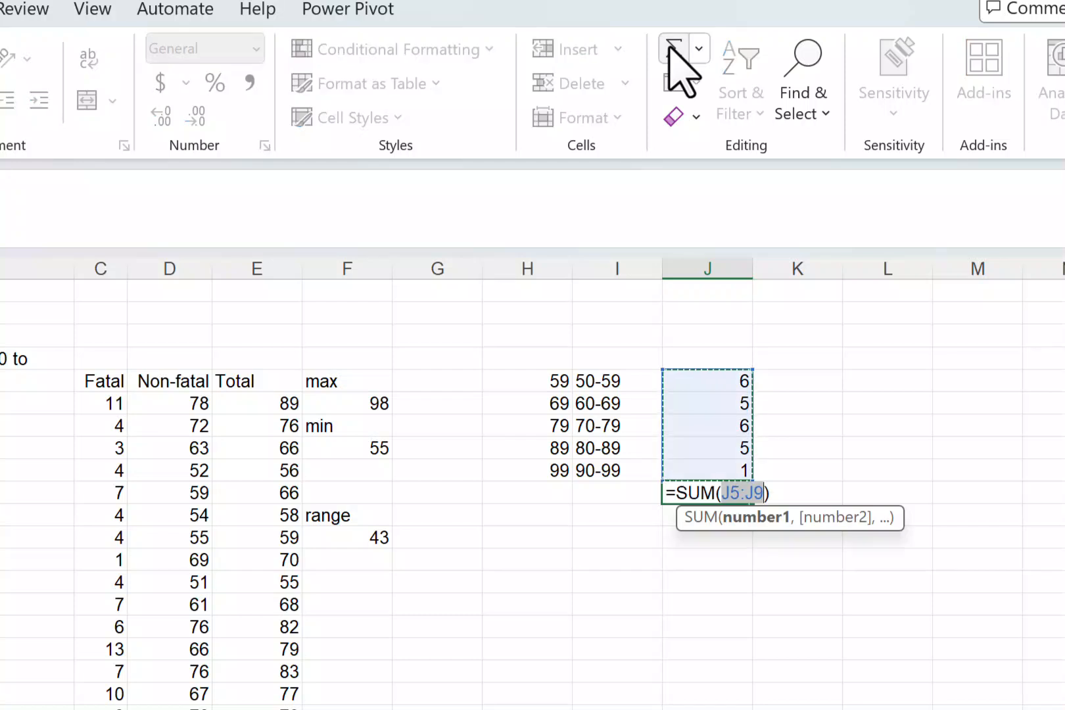
{"action": "key", "text": "Return"}
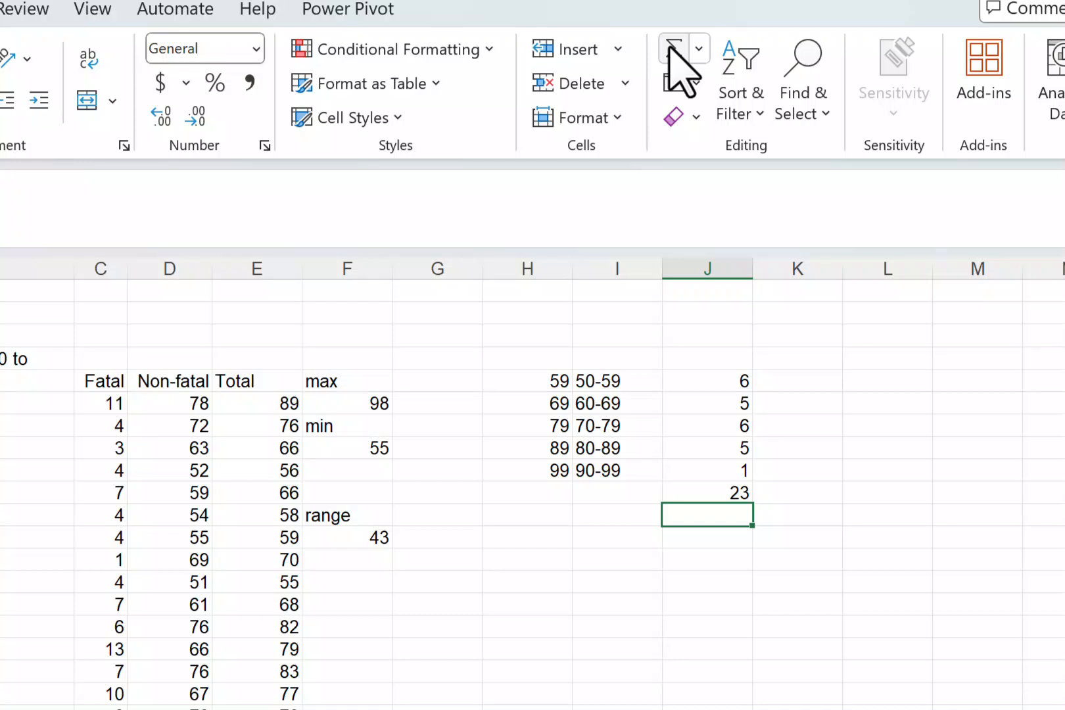
Calculate each class's relative frequency in K5 with =J5/$J$10 and copy the formula down to K9.
{"action": "left_click", "coordinate": [809, 380]}
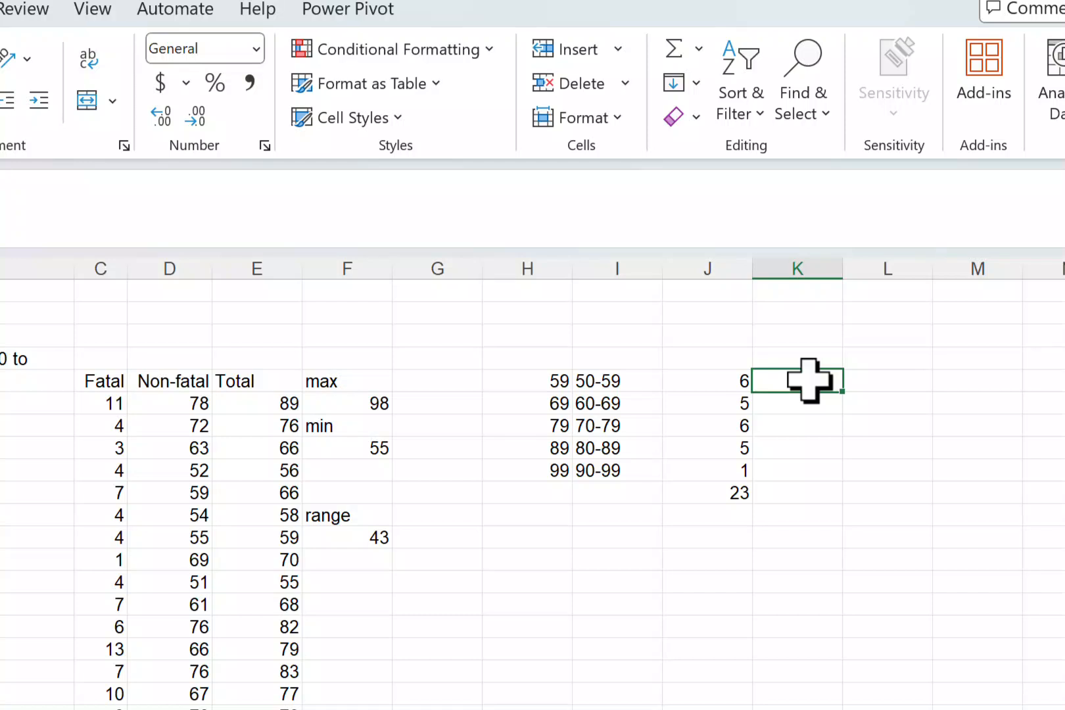
{"action": "type", "text": "="}
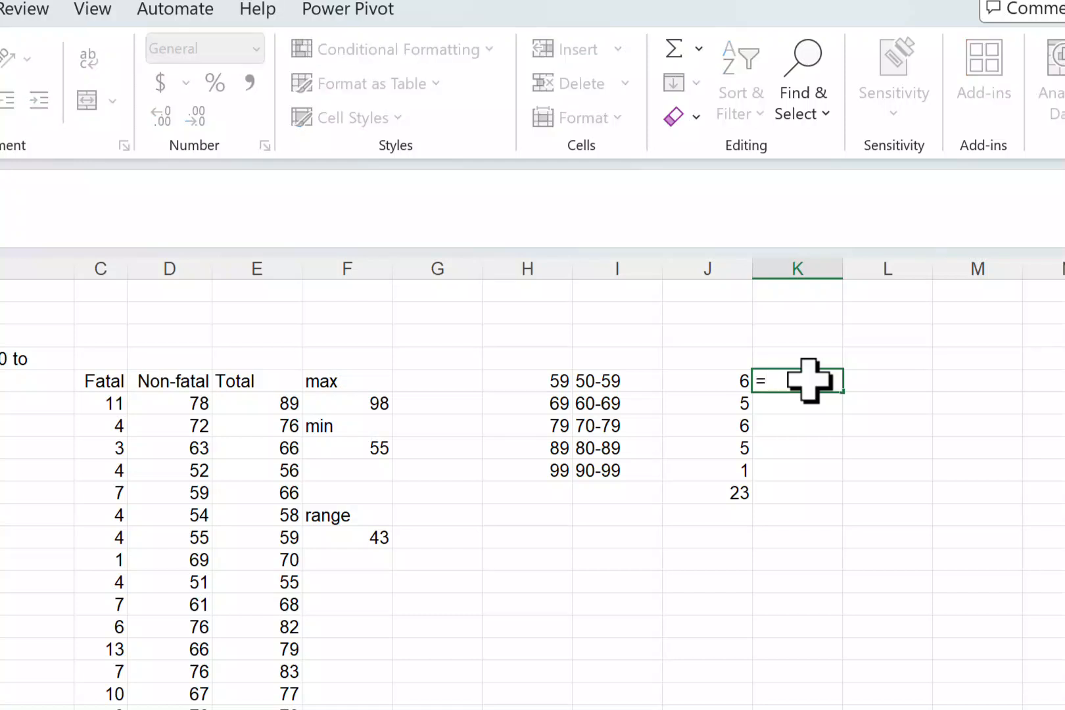
{"action": "left_click", "coordinate": [711, 380]}
{"action": "type", "text": "/"}
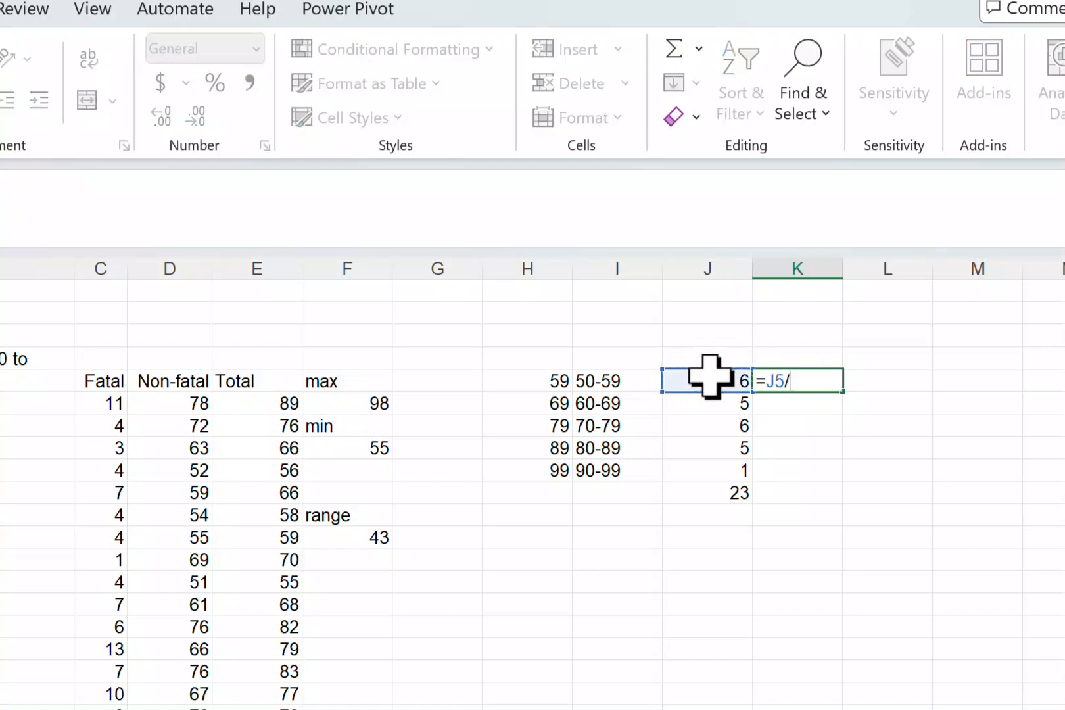
{"action": "left_click", "coordinate": [737, 493]}
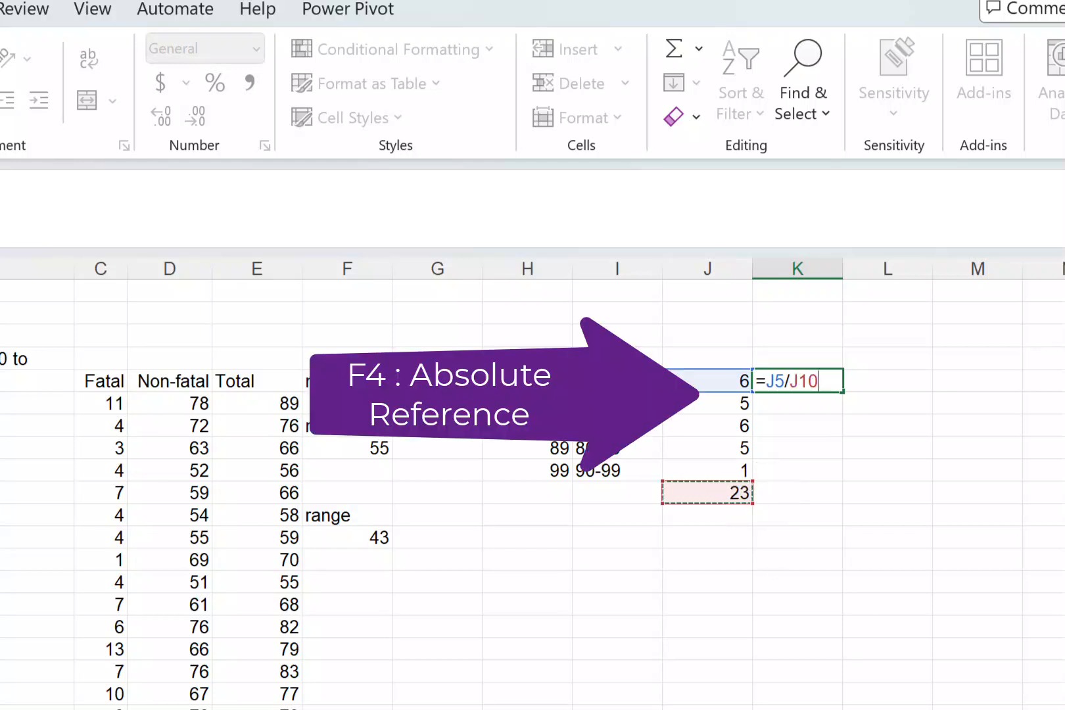
{"action": "key", "text": "F4"}
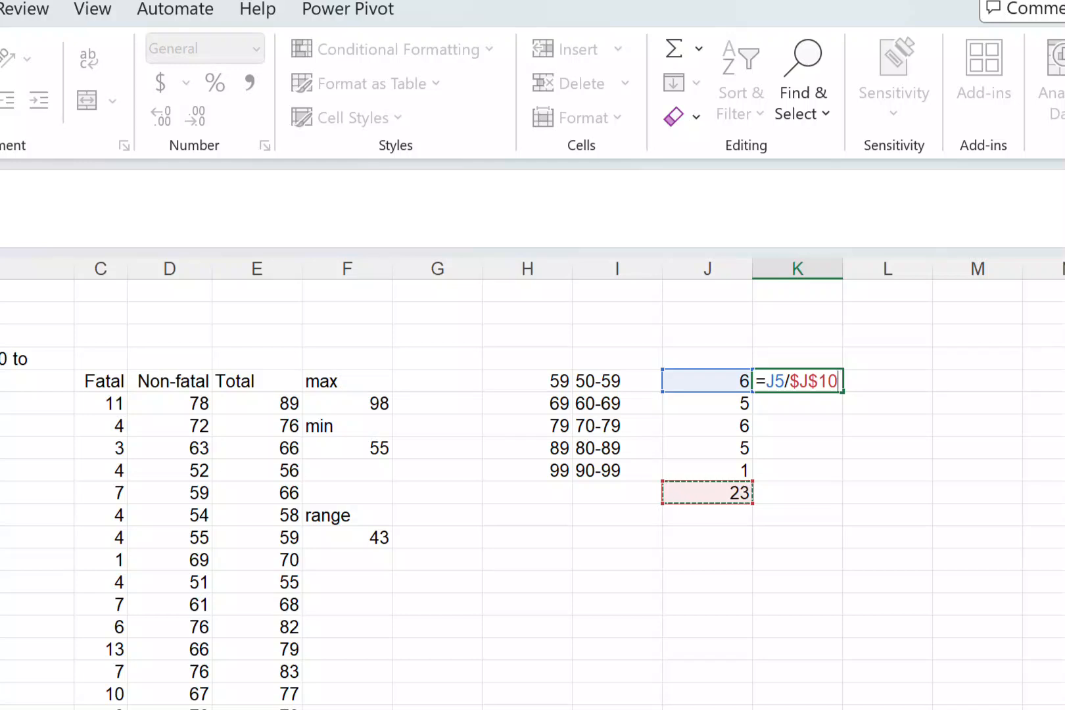
{"action": "key", "text": "ctrl+Return"}
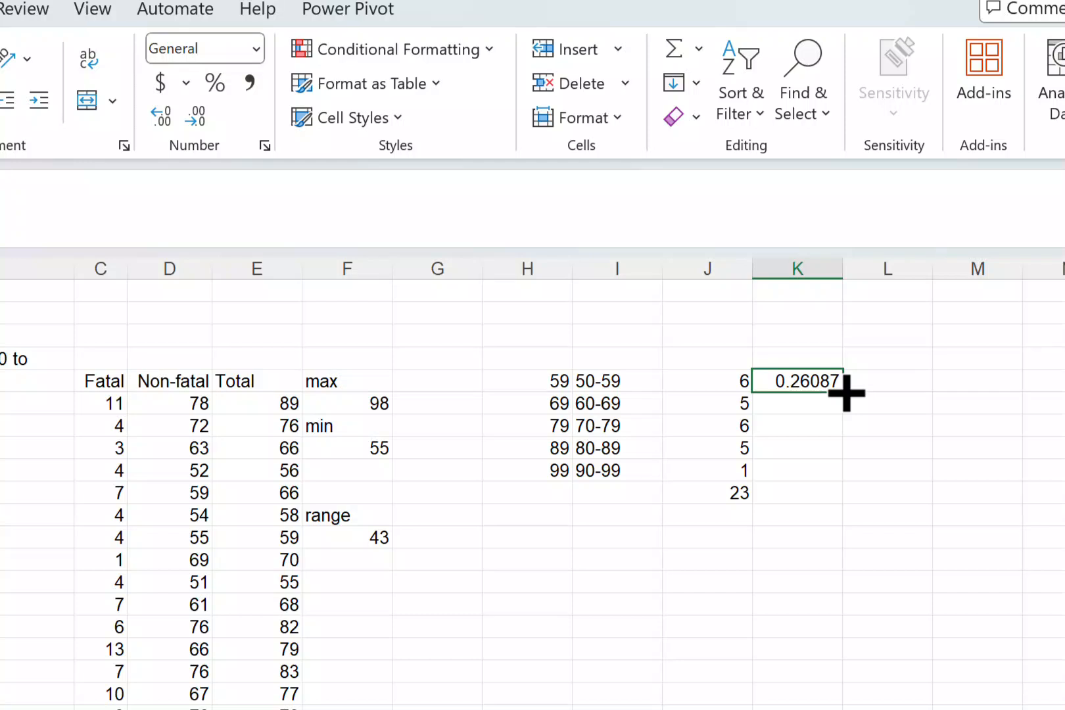
{"action": "left_click_drag", "start_coordinate": [846, 393], "coordinate": [843, 481]}
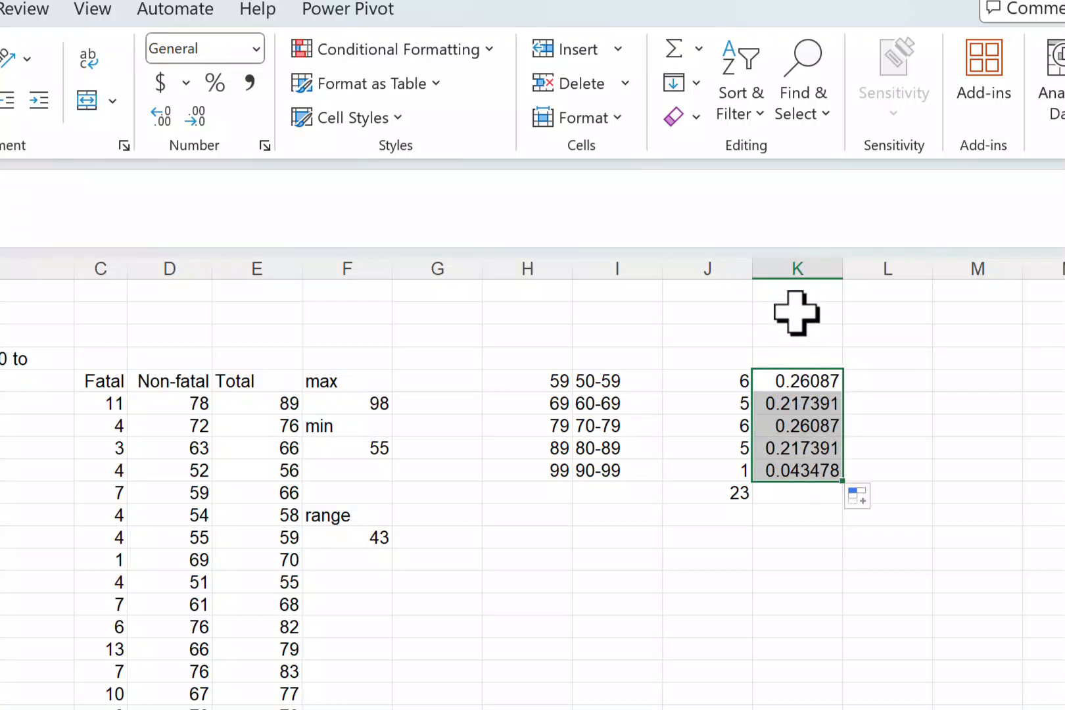
Format the relative frequencies in K5:K9 as percentages with two decimal places.
{"action": "right_click", "coordinate": [796, 378]}
{"action": "key", "text": "Escape"}
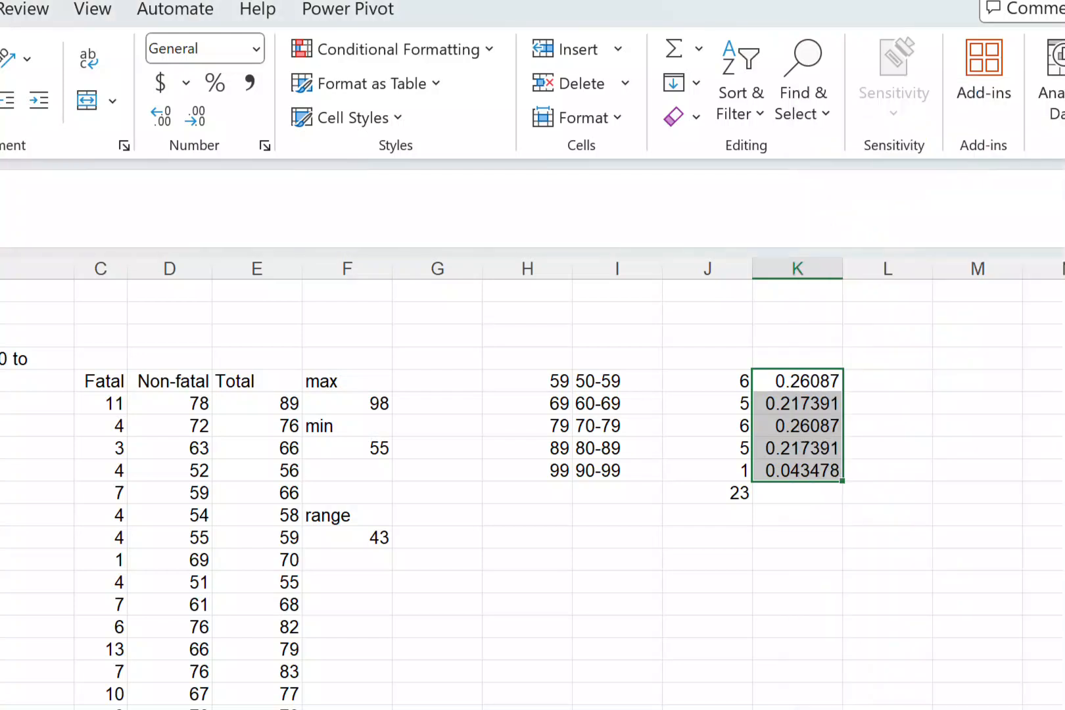
{"action": "key", "text": "ctrl+1"}
{"action": "left_click", "coordinate": [618, 578]}
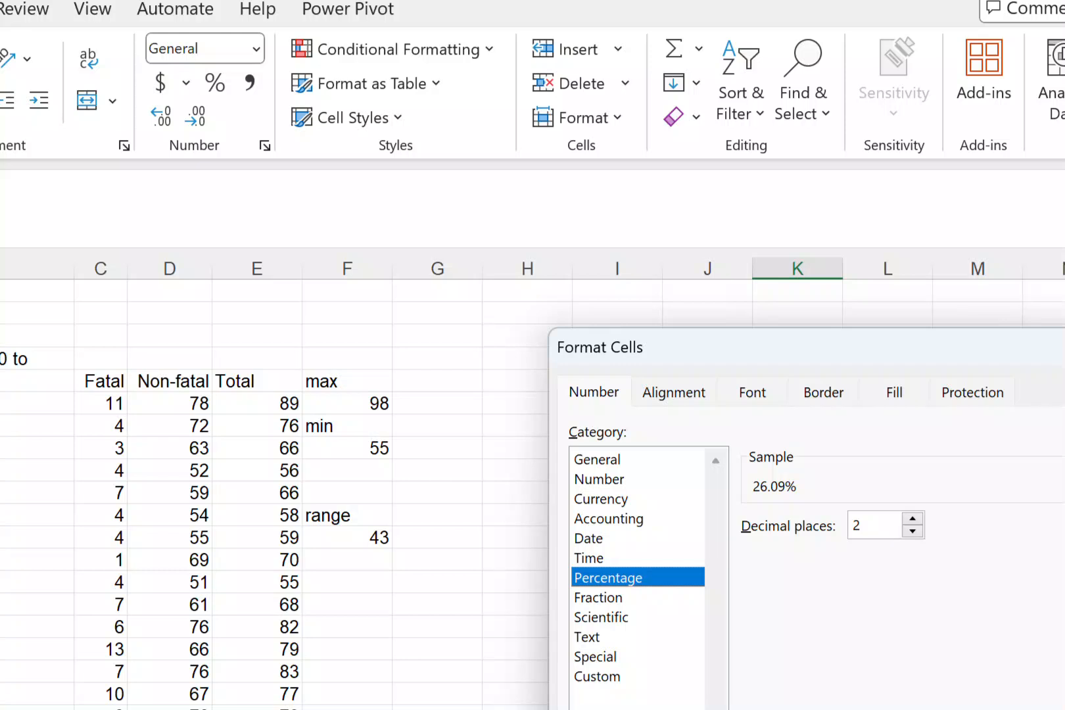
{"action": "key", "text": "Return"}
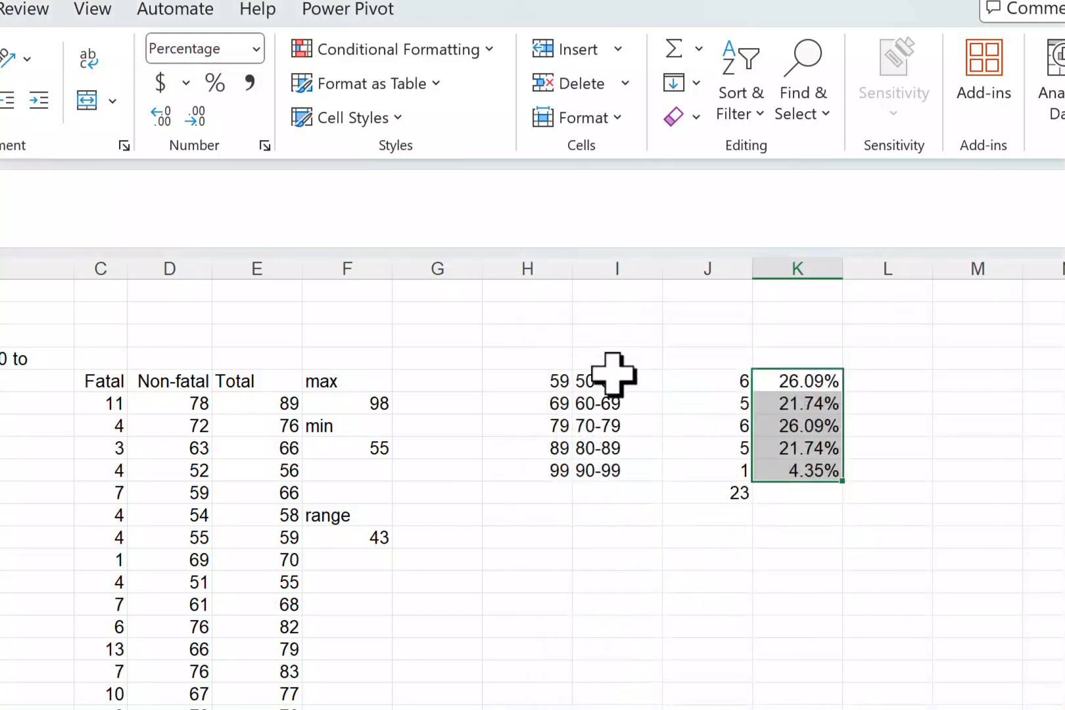
Add the headings "Number of Shark Attacks" in I4, "Frequency" in J4 and "Relative Frequency" in K4.
{"action": "left_click", "coordinate": [707, 363]}
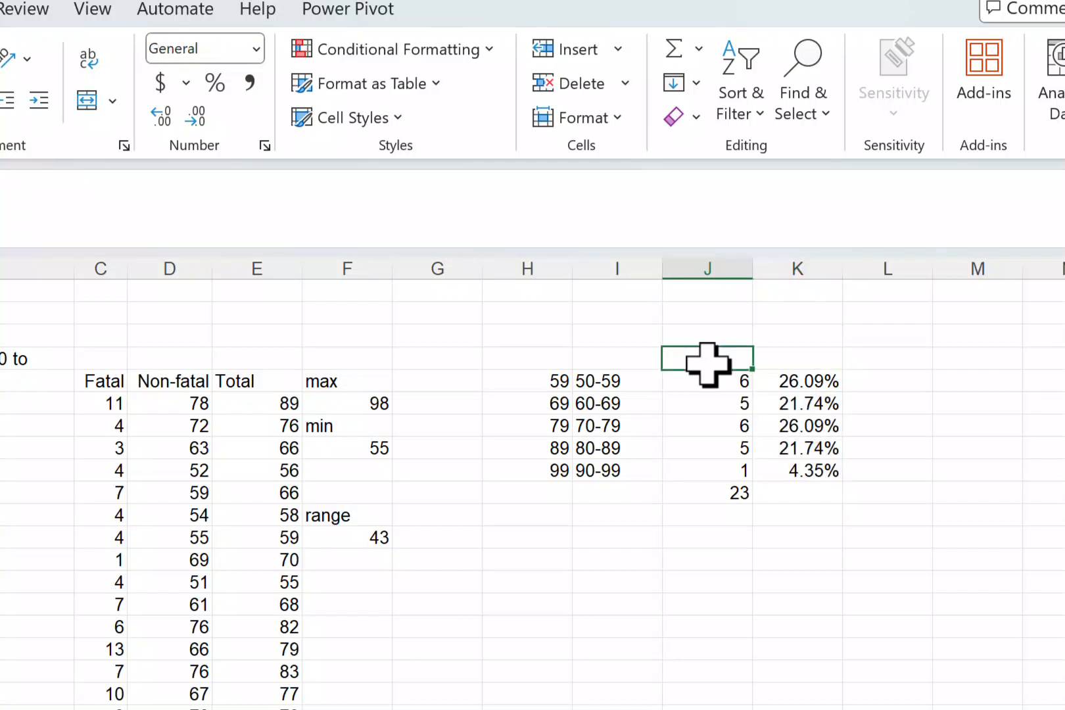
{"action": "type", "text": "Frequenc"}
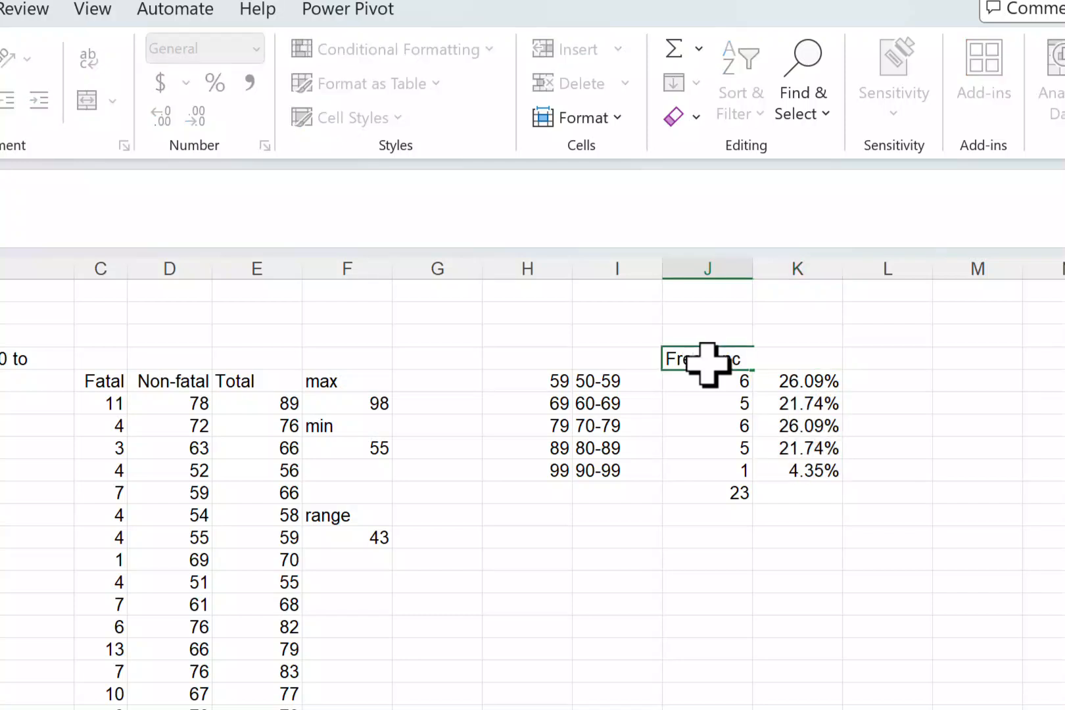
{"action": "type", "text": "y"}
{"action": "key", "text": "Tab"}
{"action": "type", "text": "Re"}
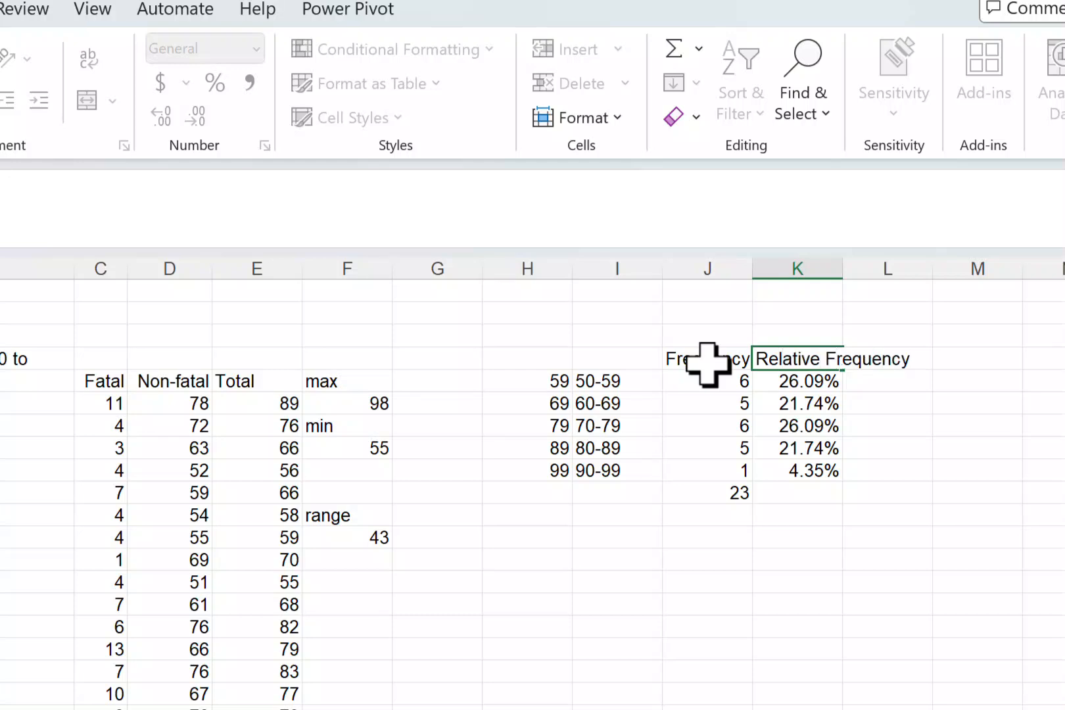
{"action": "left_click", "coordinate": [611, 367]}
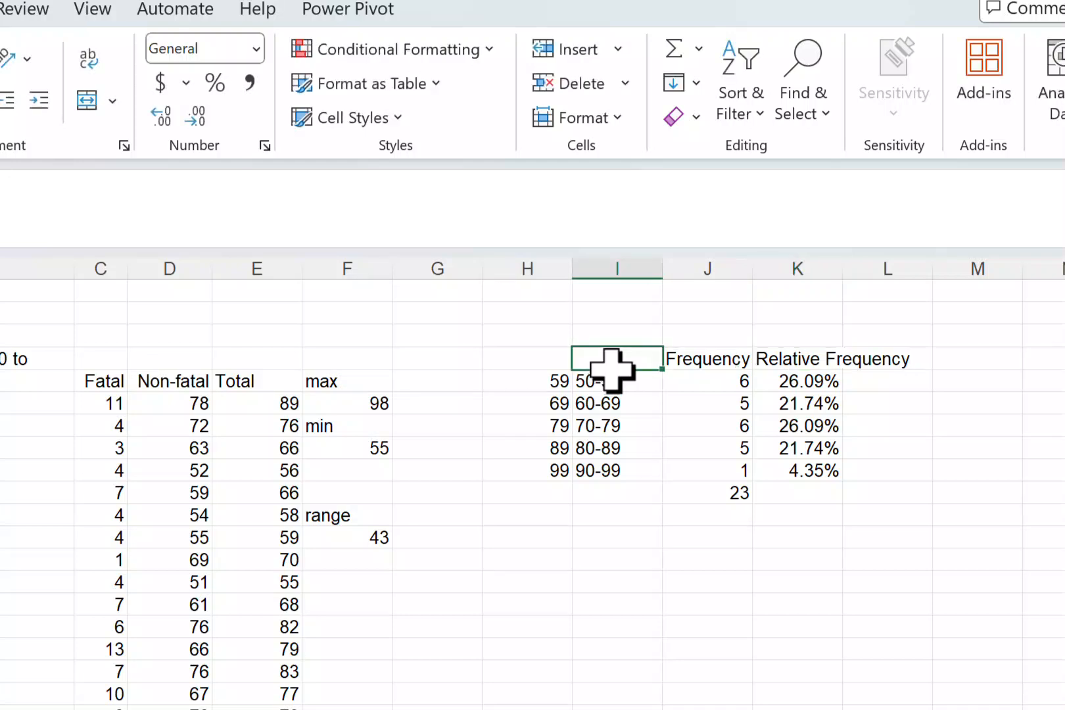
{"action": "type", "text": "Number of Shark Attacks"}
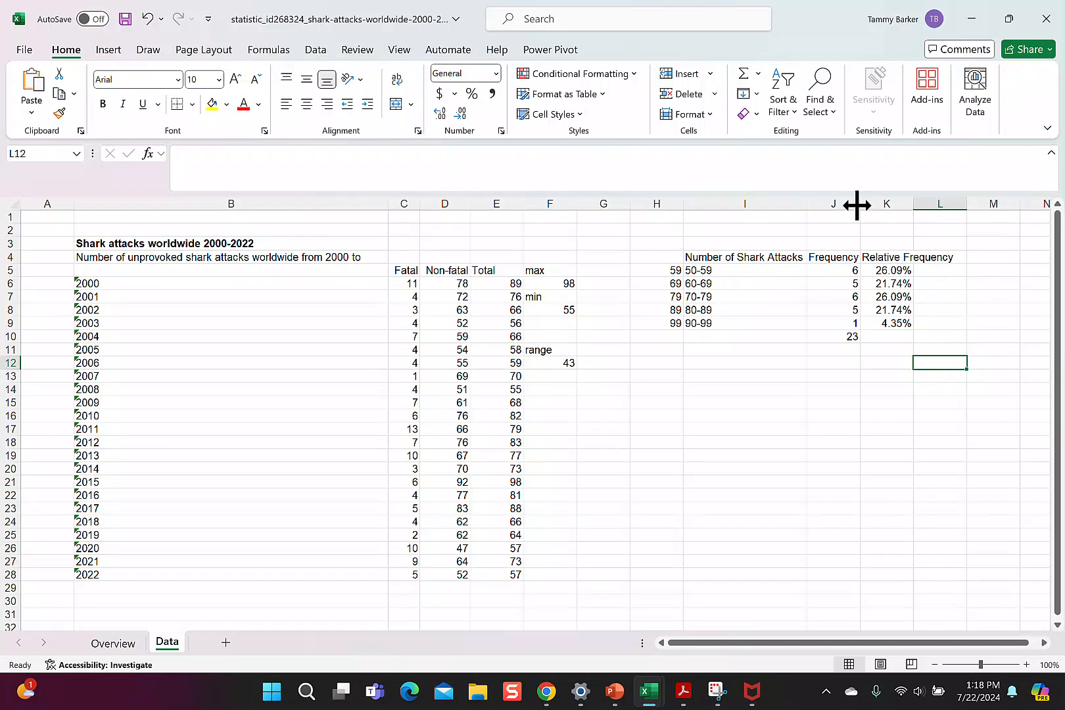
Insert a recommended clustered column chart of the class intervals and frequencies in I5:J9.
{"action": "left_click", "coordinate": [723, 349]}
{"action": "left_click", "coordinate": [715, 267]}
{"action": "left_click_drag", "start_coordinate": [715, 267], "coordinate": [836, 326]}
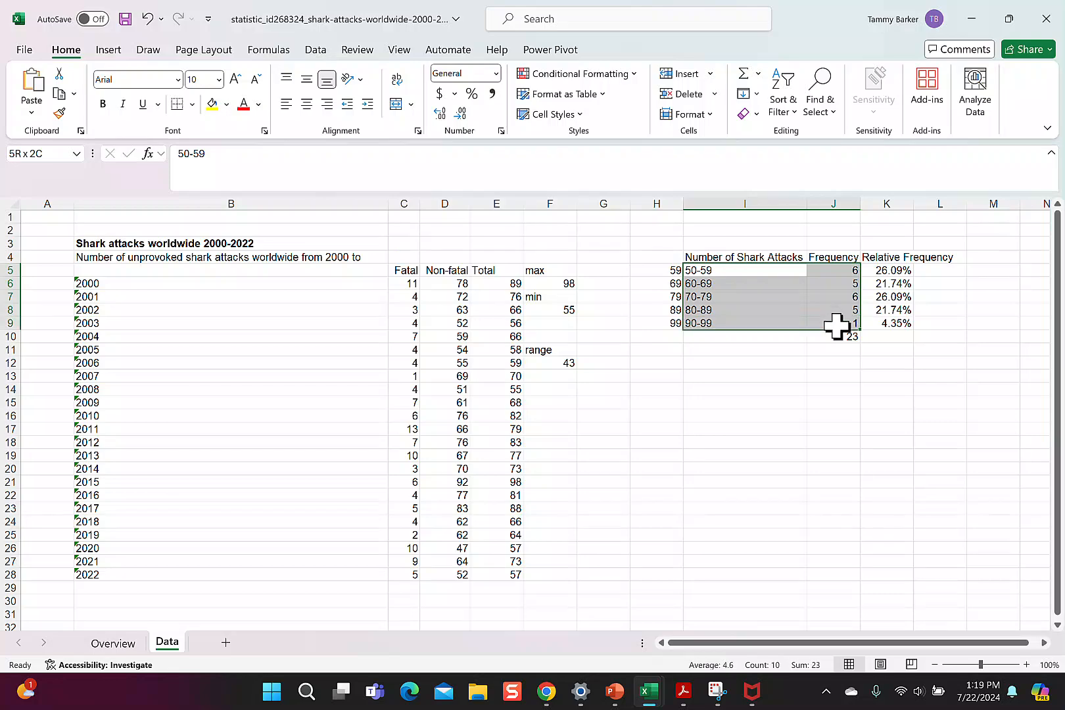
{"action": "left_click", "coordinate": [112, 49]}
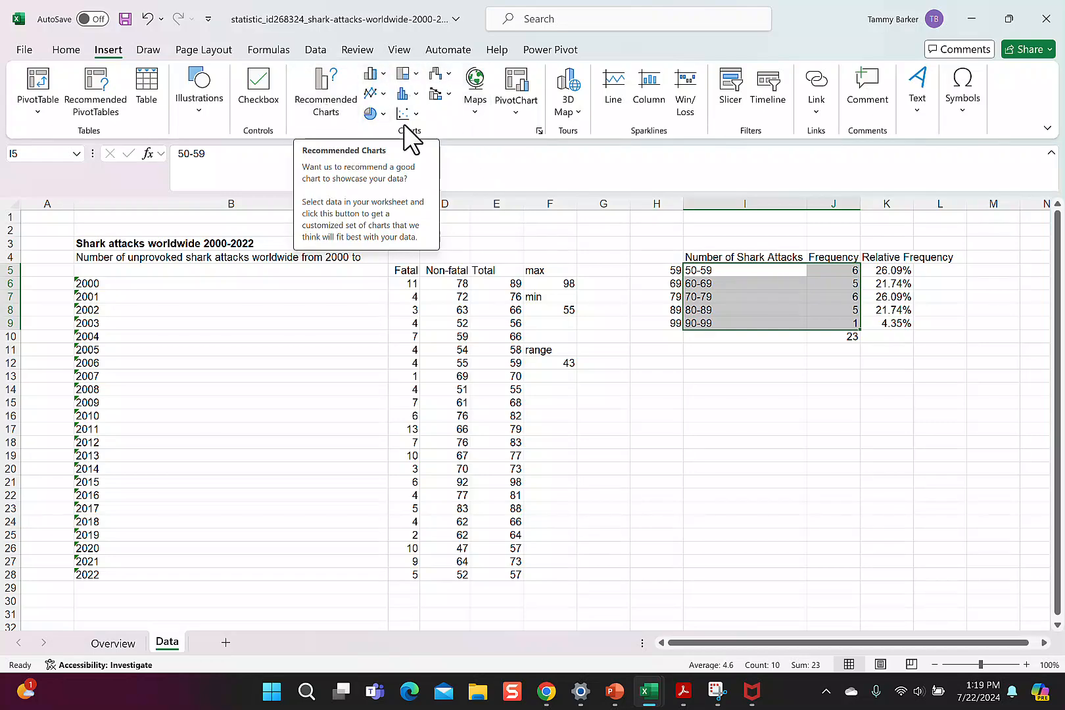
{"action": "left_click", "coordinate": [320, 106]}
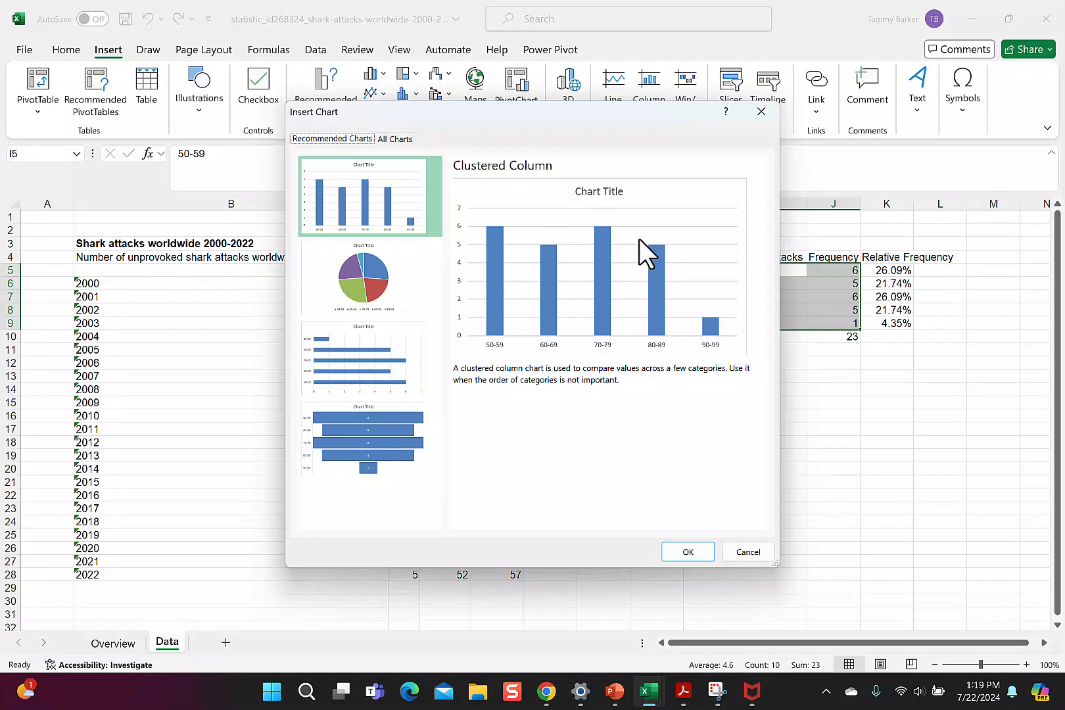
{"action": "left_click", "coordinate": [701, 551]}
Title the chart "Number of World Wide Shark Attacks 2000-2022" and enlarge it to reach up to row 4 and across to column J.
{"action": "double_click", "coordinate": [519, 326]}
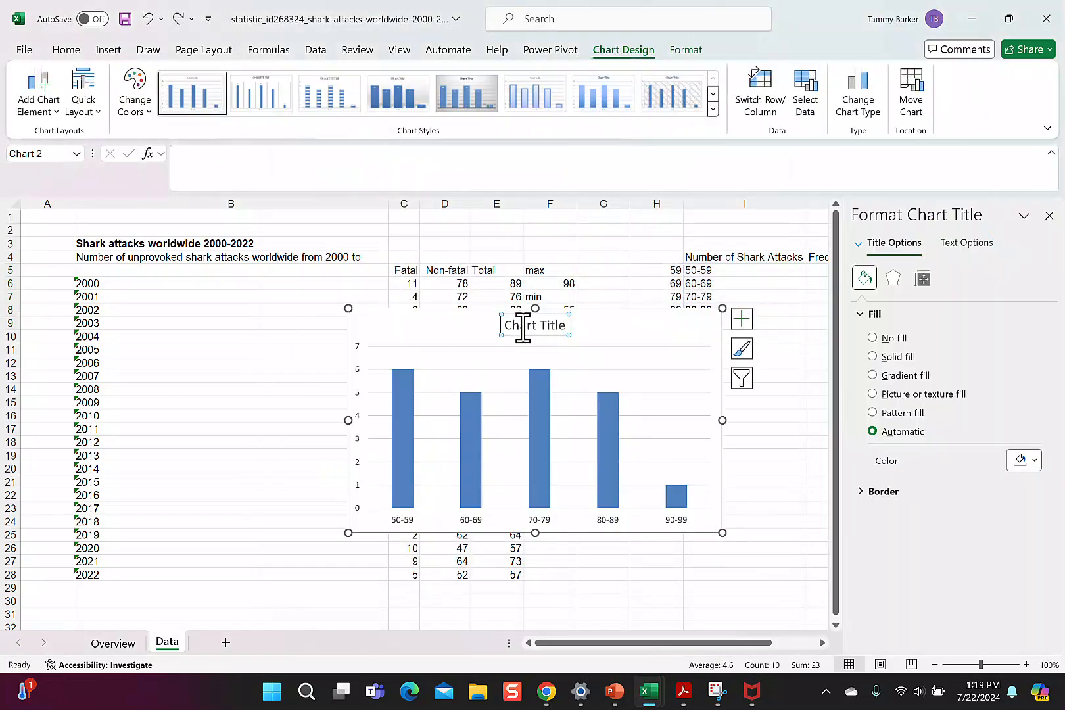
{"action": "key", "text": "BackSpace"}
{"action": "key", "text": "BackSpace"}
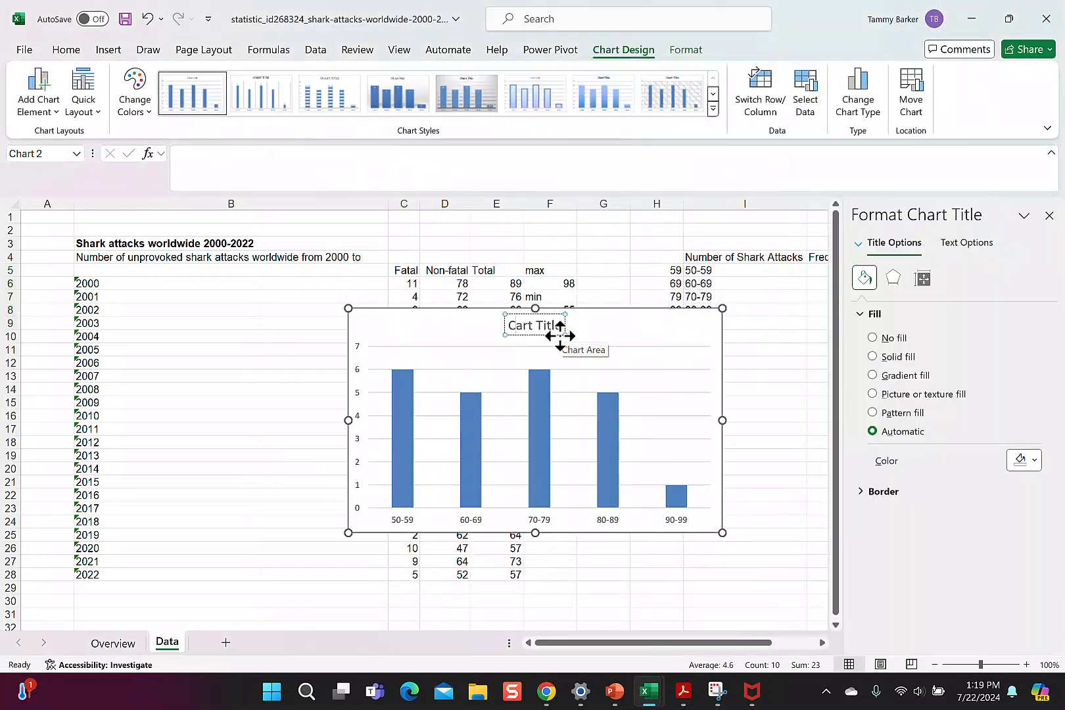
{"action": "key", "text": "Delete"}
{"action": "key", "text": "Delete"}
{"action": "key", "text": "Delete"}
{"action": "key", "text": "Delete"}
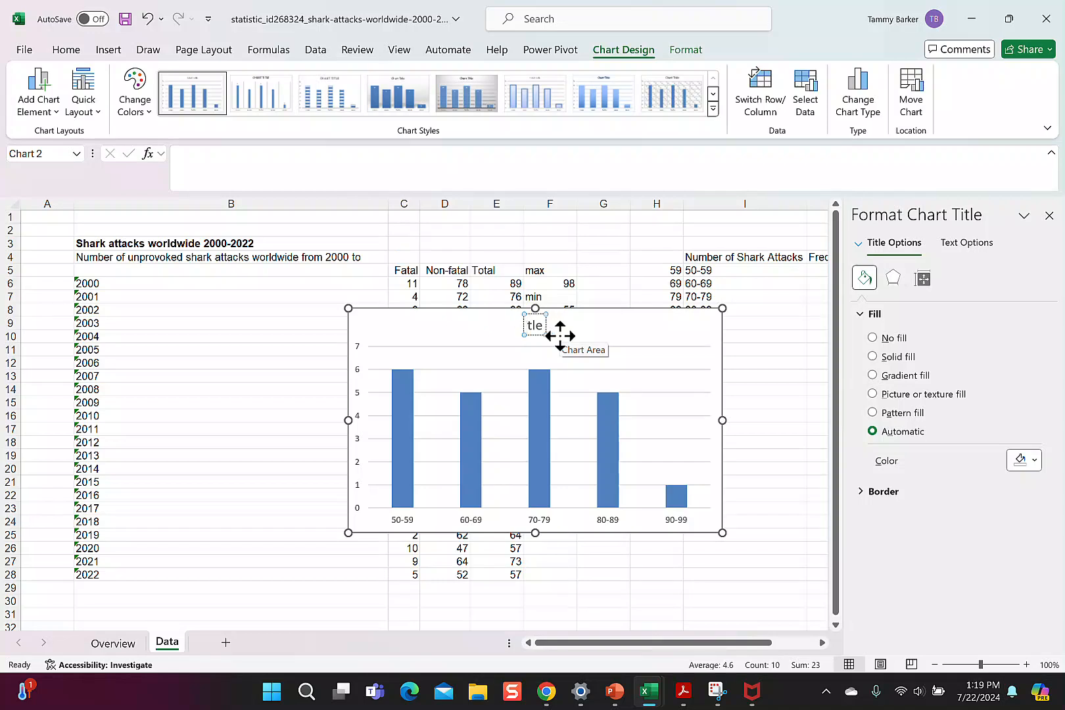
{"action": "left_click", "coordinate": [416, 357]}
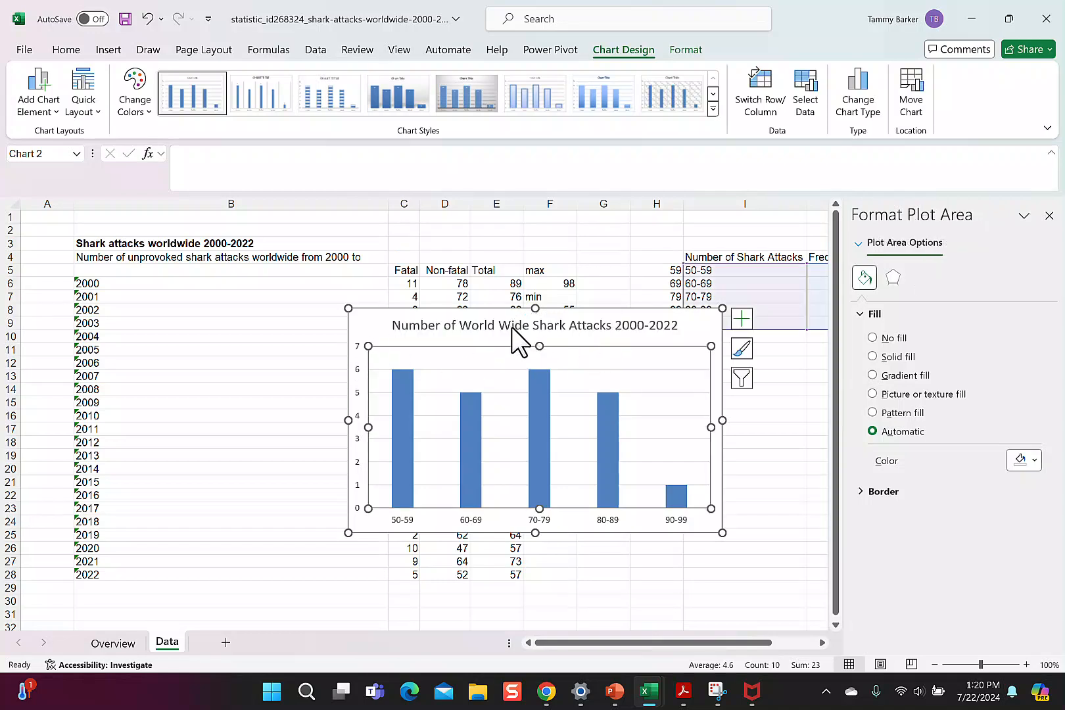
{"action": "left_click_drag", "start_coordinate": [722, 308], "coordinate": [810, 245]}
{"action": "left_click", "coordinate": [1049, 215]}
Set the font size of the chart's vertical axis labels to 24.
{"action": "left_click", "coordinate": [357, 289]}
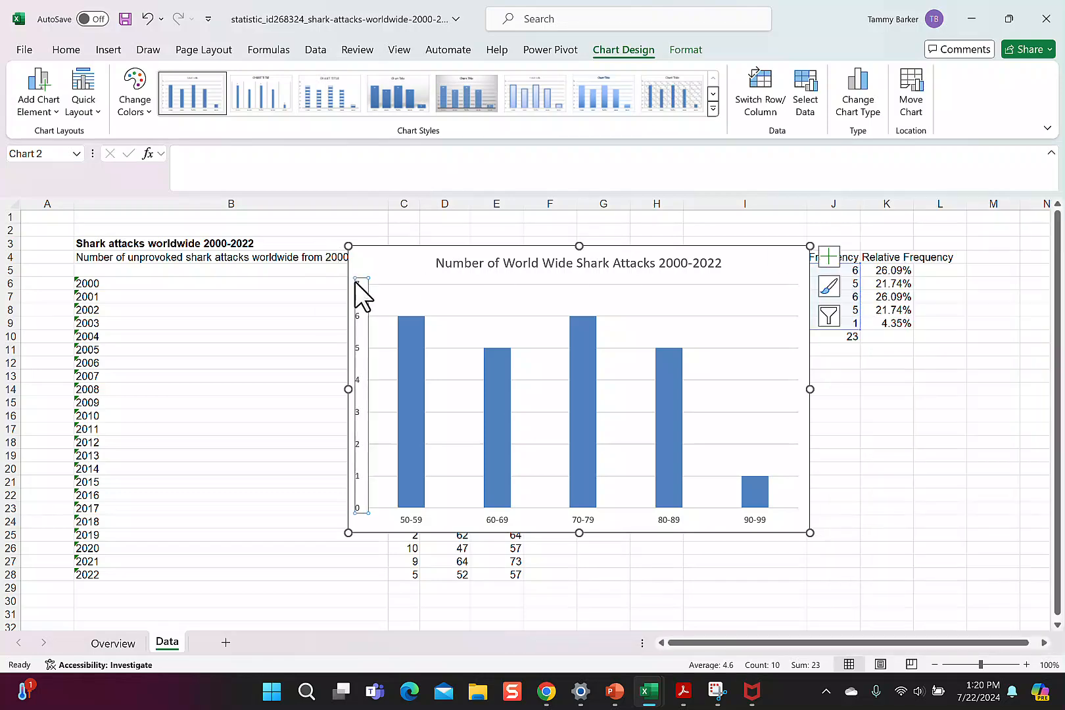
{"action": "left_click", "coordinate": [65, 49]}
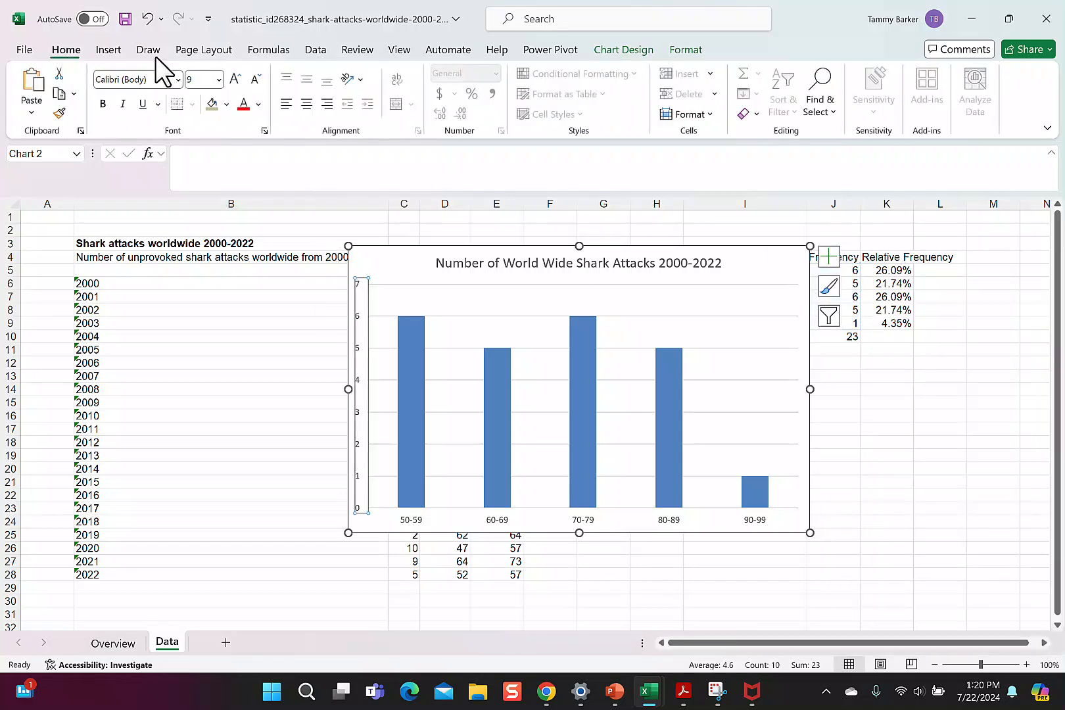
{"action": "left_click", "coordinate": [219, 79]}
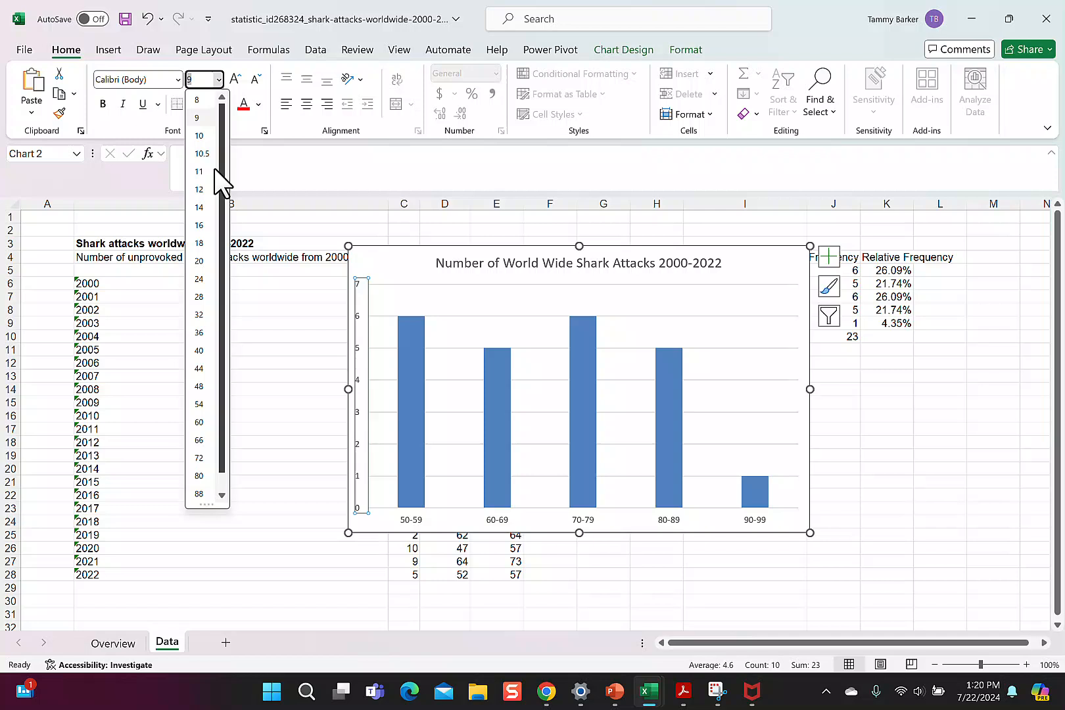
{"action": "left_click", "coordinate": [204, 280]}
Set the font size of the class interval labels on the chart's horizontal axis to 14.
{"action": "left_click", "coordinate": [431, 516]}
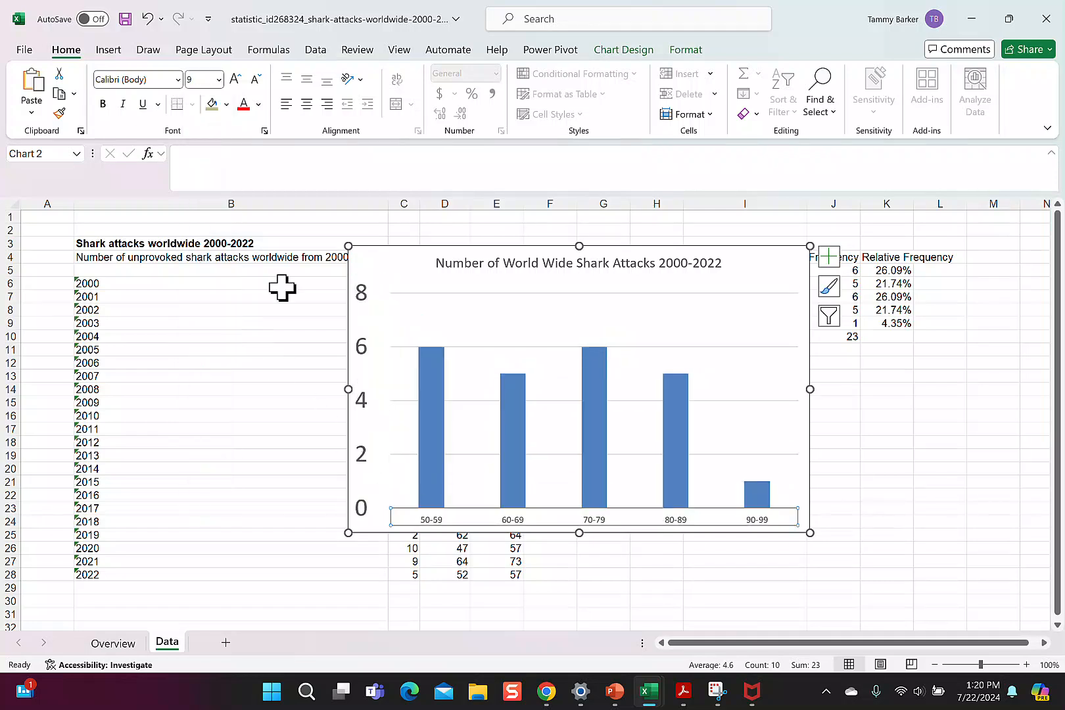
{"action": "left_click", "coordinate": [219, 79]}
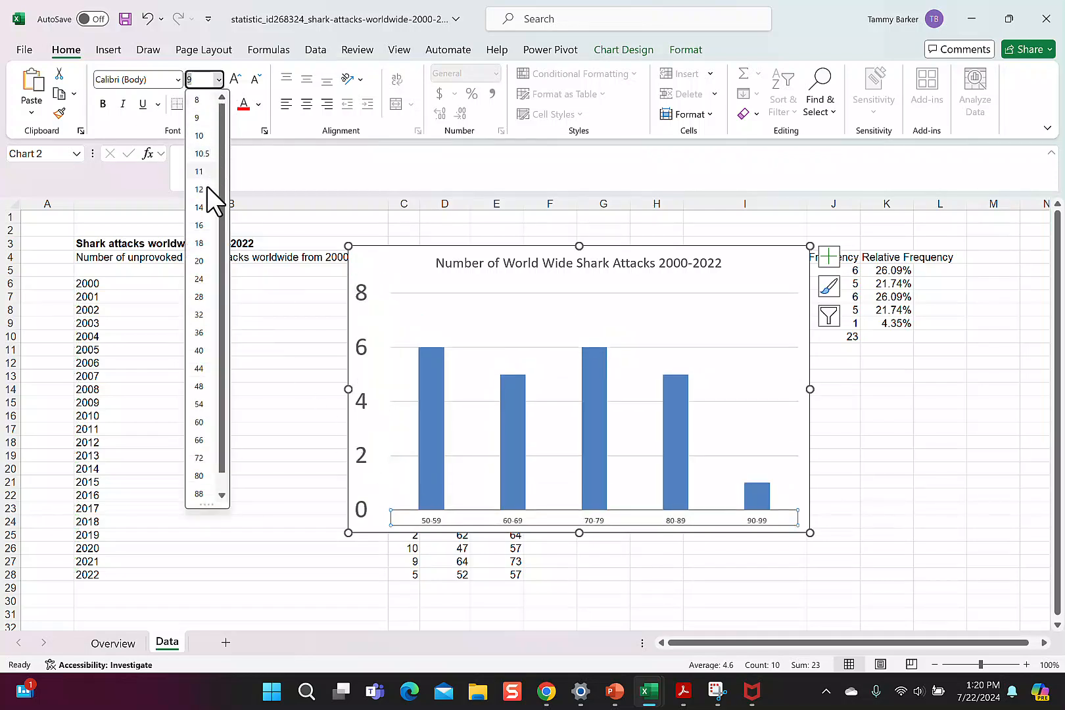
{"action": "left_click", "coordinate": [201, 210]}
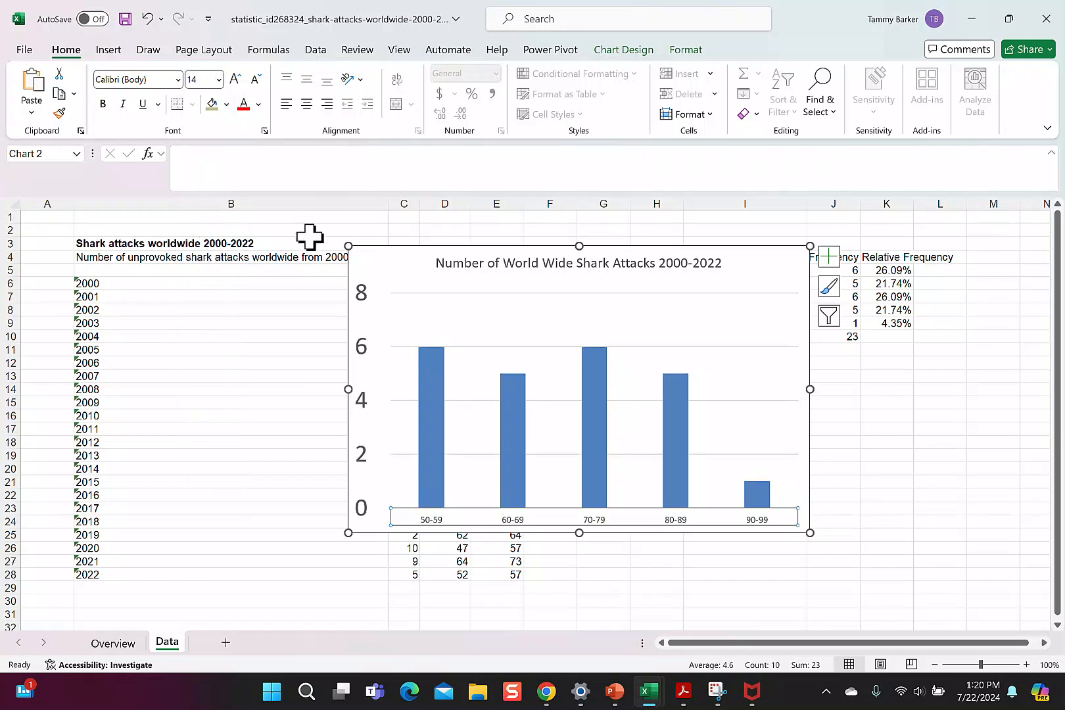
Set the font size of the chart's vertical axis labels to 12.
{"action": "left_click", "coordinate": [357, 292]}
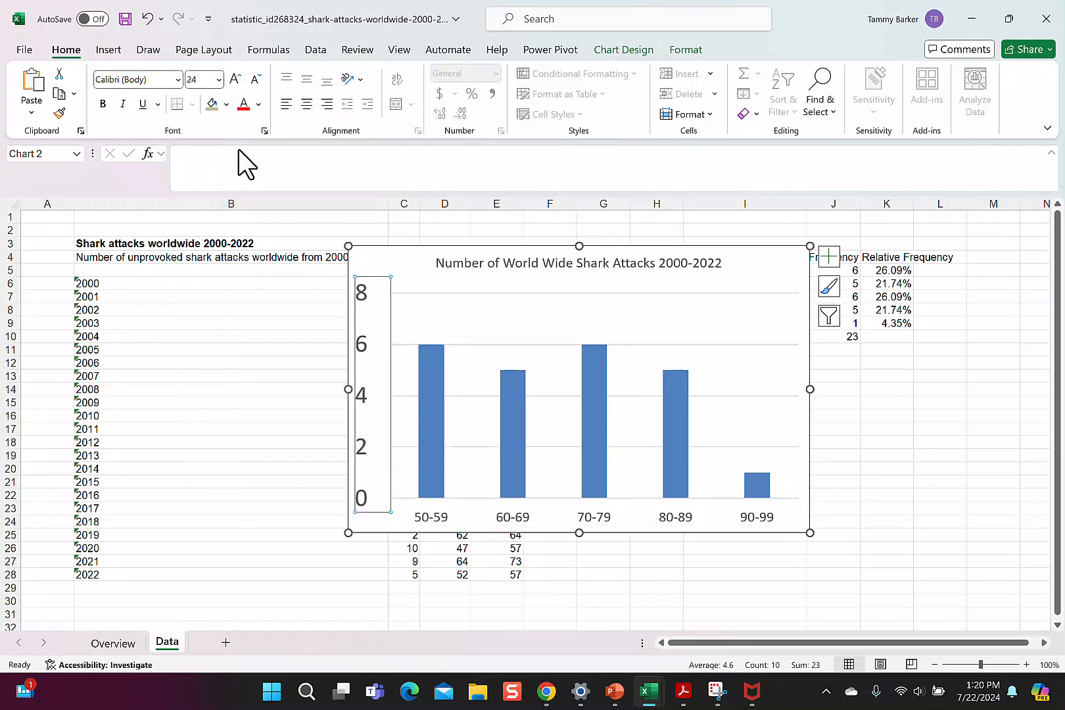
{"action": "left_click", "coordinate": [219, 78]}
{"action": "left_click", "coordinate": [200, 190]}
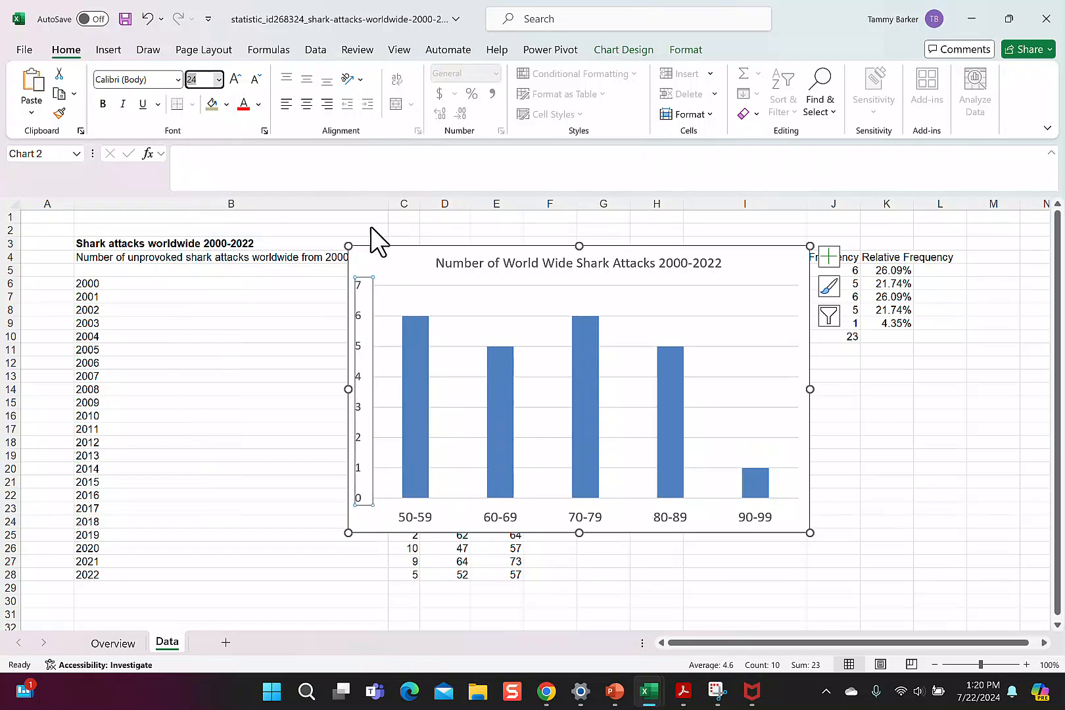
Fill the chart's plot area with an online picture from a "shark" search, choosing the grey shark rising with its head up.
{"action": "right_click", "coordinate": [747, 299]}
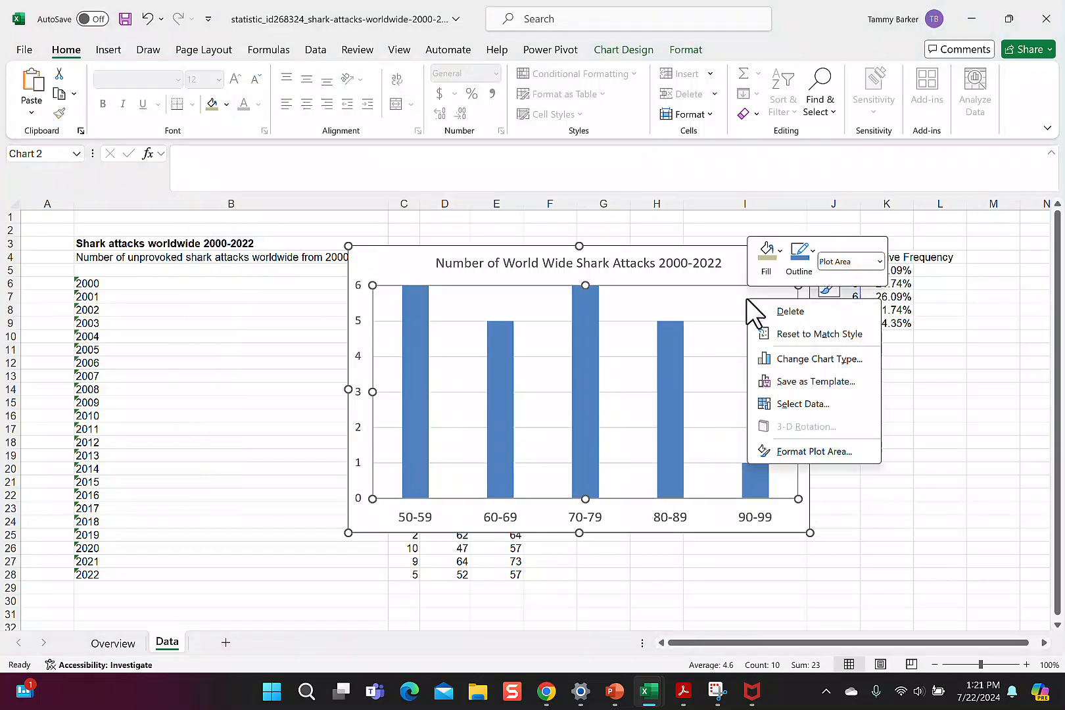
{"action": "left_click", "coordinate": [761, 274]}
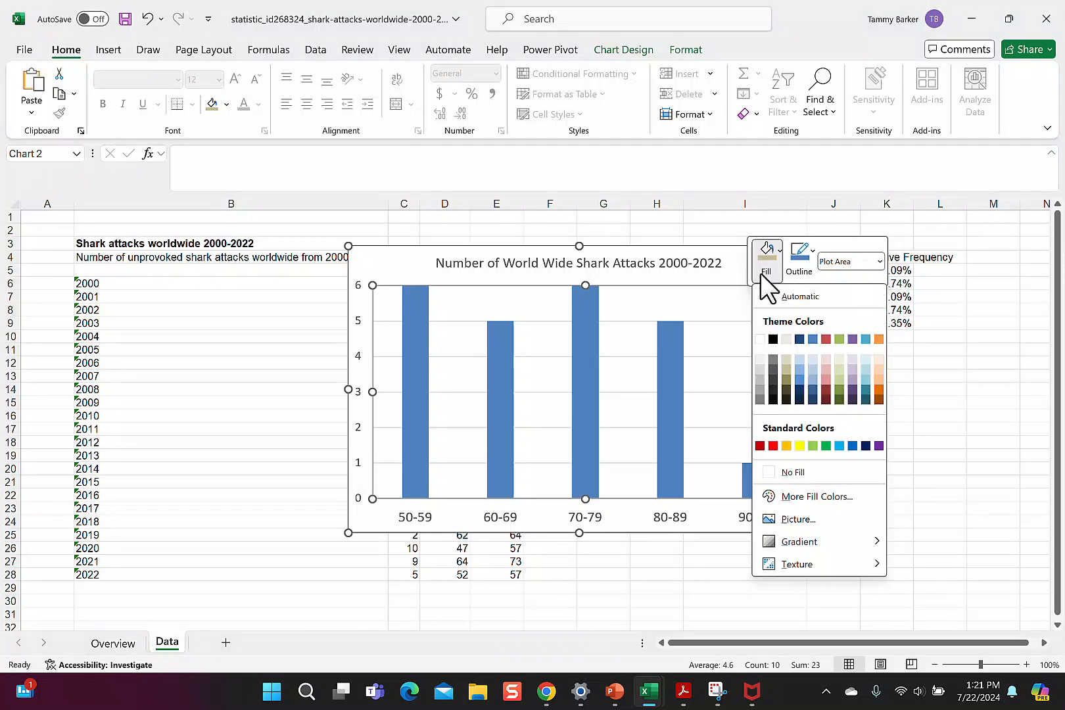
{"action": "left_click", "coordinate": [807, 514]}
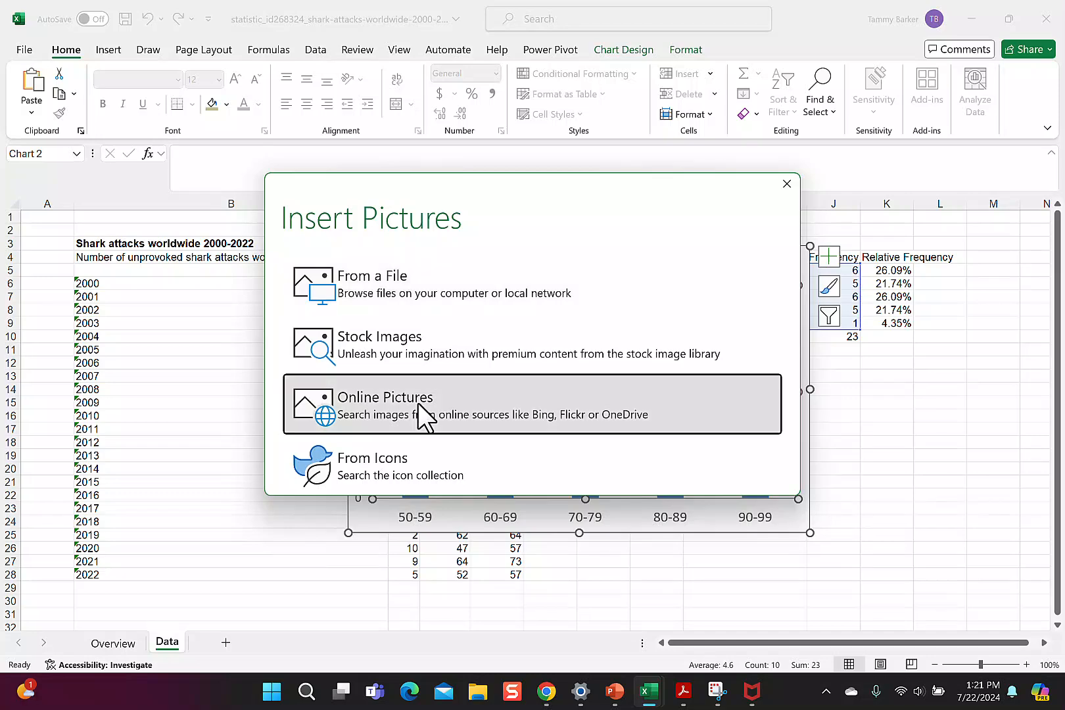
{"action": "left_click", "coordinate": [418, 402]}
{"action": "type", "text": "shark"}
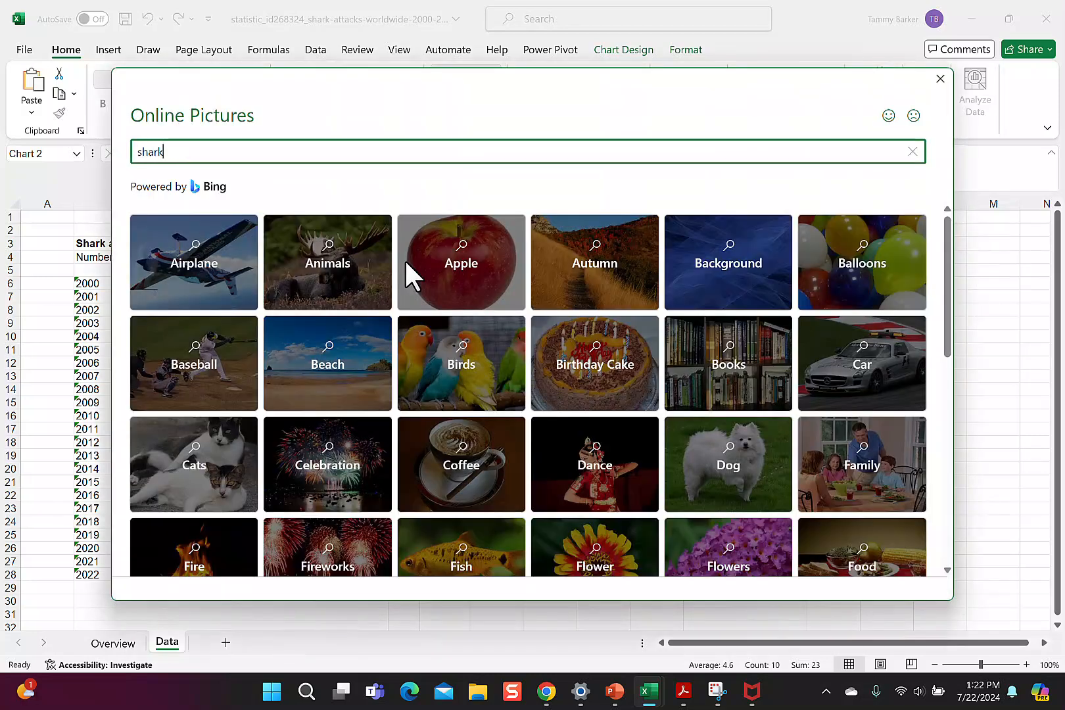
{"action": "key", "text": "Return"}
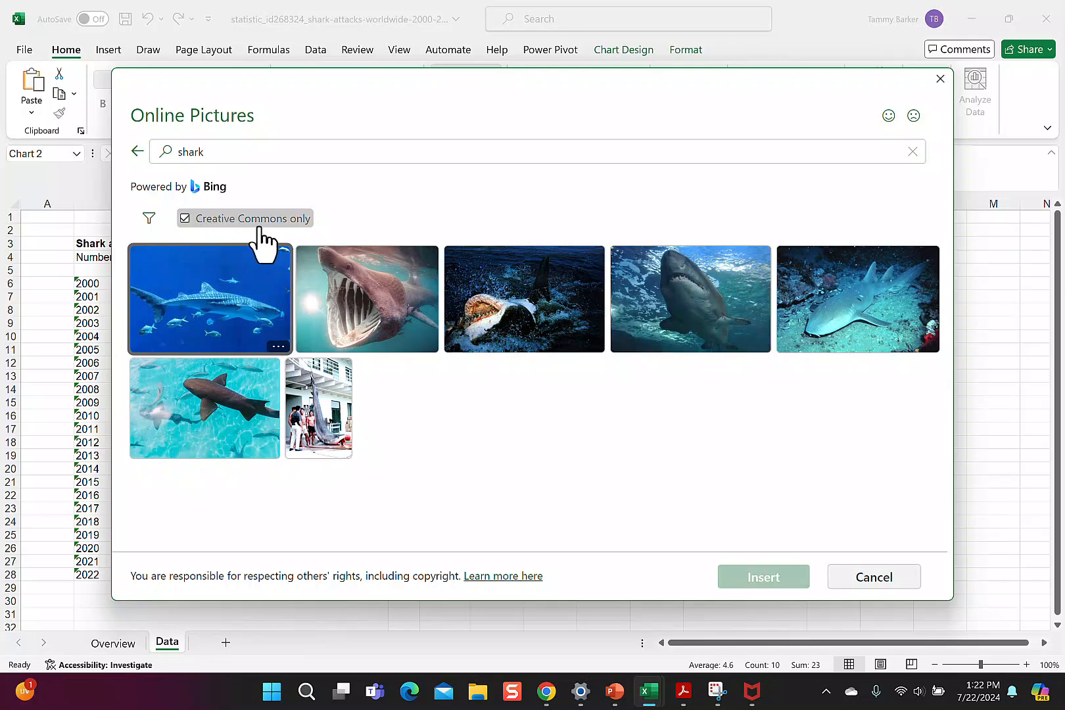
{"action": "left_click", "coordinate": [744, 339]}
{"action": "left_click", "coordinate": [777, 575]}
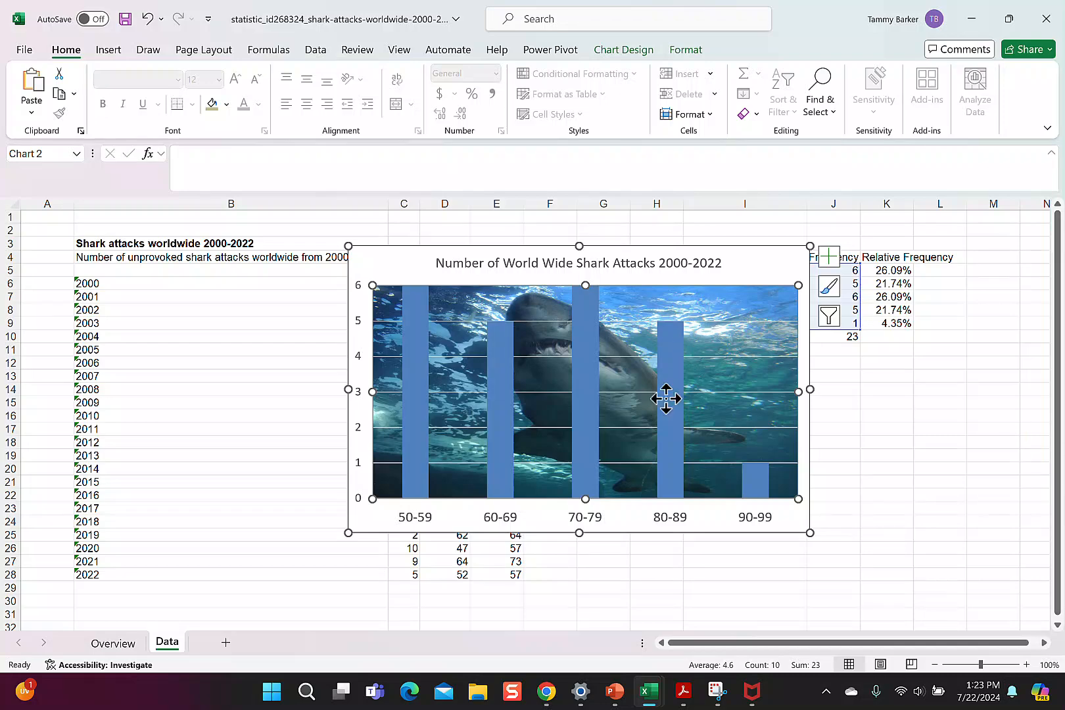
Switch to the Book2 workbook and examine the values in columns A and B of Sheet2 down to the last row.
{"action": "key", "text": "alt+Tab"}
{"action": "scroll", "coordinate": [714, 411], "scroll_direction": "up", "scroll_amount": 3}
{"action": "scroll", "coordinate": [693, 390], "scroll_direction": "up", "scroll_amount": 2}
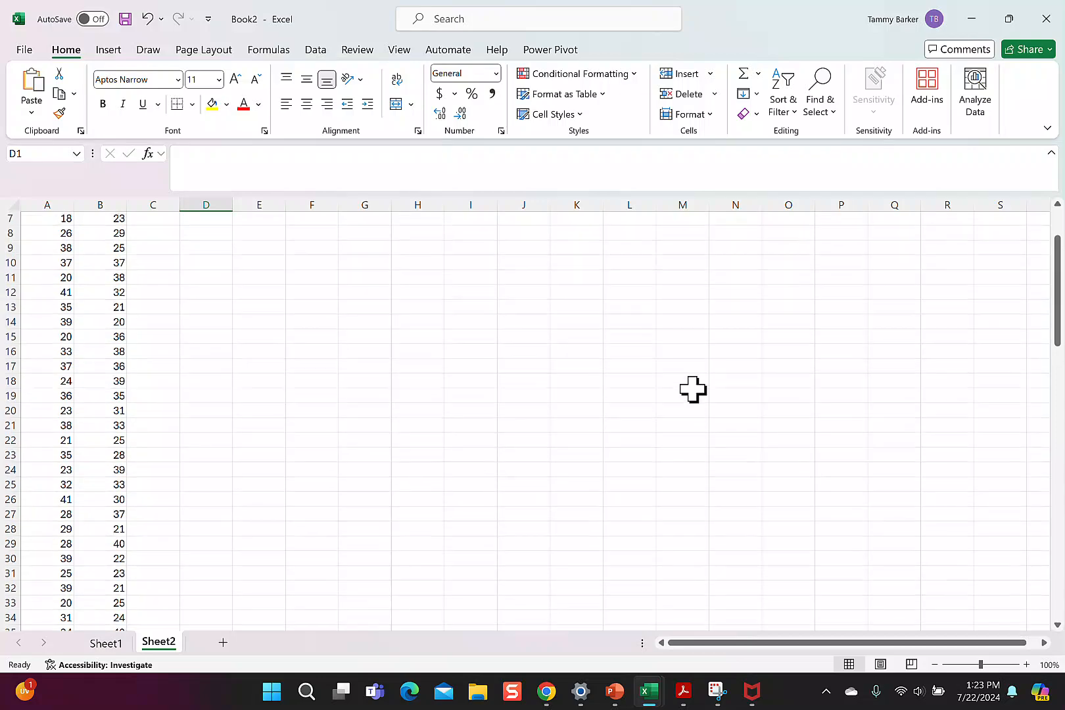
{"action": "scroll", "coordinate": [718, 384], "scroll_direction": "down", "scroll_amount": 5}
{"action": "scroll", "coordinate": [555, 394], "scroll_direction": "down", "scroll_amount": 17}
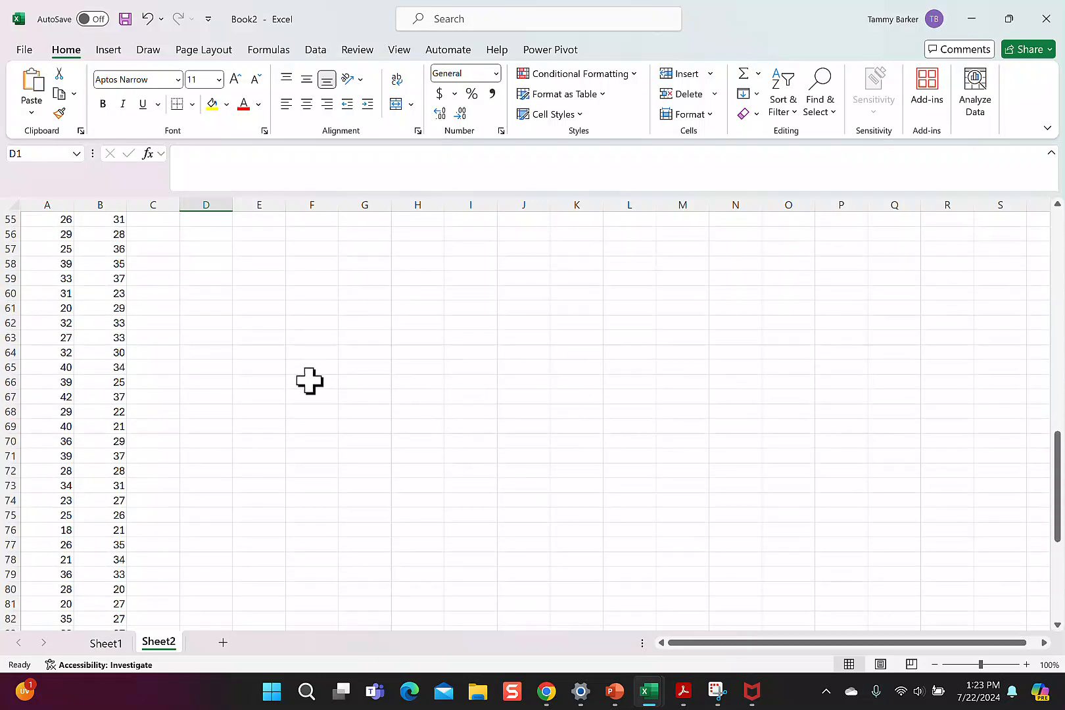
{"action": "scroll", "coordinate": [271, 390], "scroll_direction": "down", "scroll_amount": 5}
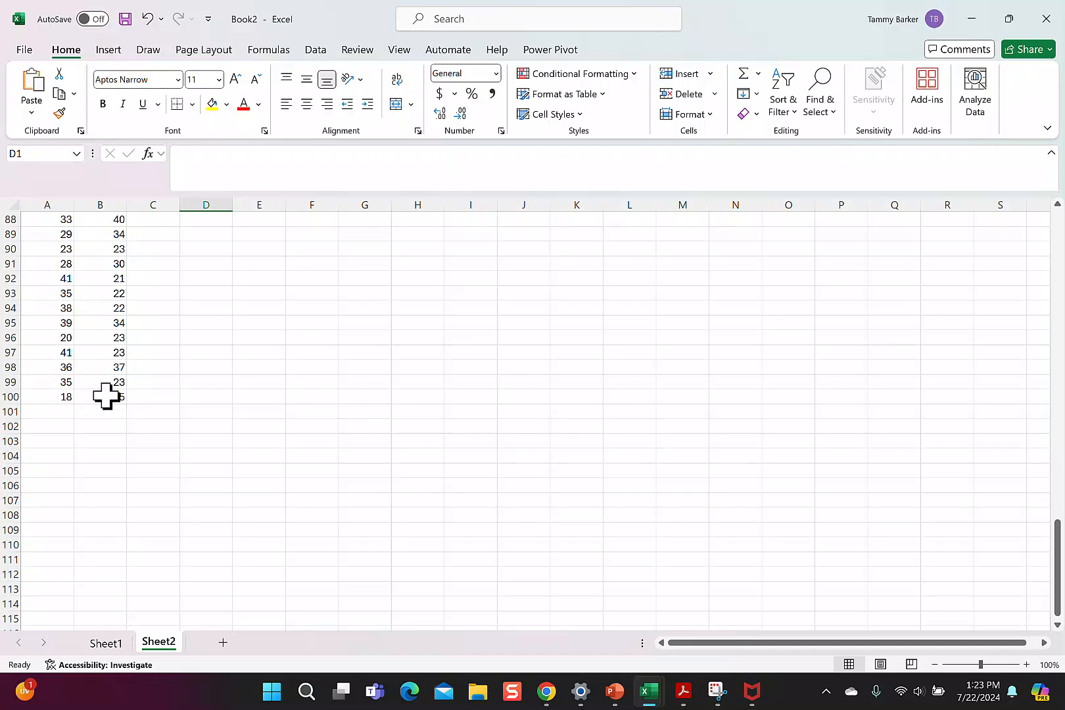
{"action": "scroll", "coordinate": [143, 379], "scroll_direction": "up", "scroll_amount": 11}
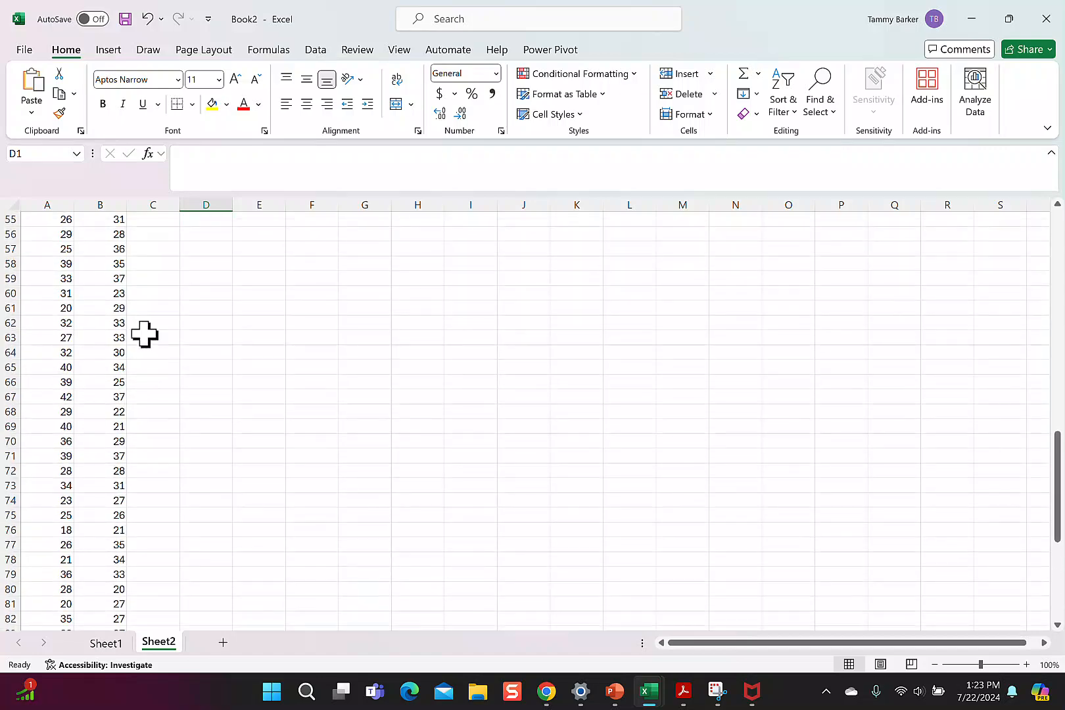
{"action": "scroll", "coordinate": [144, 334], "scroll_direction": "up", "scroll_amount": 18}
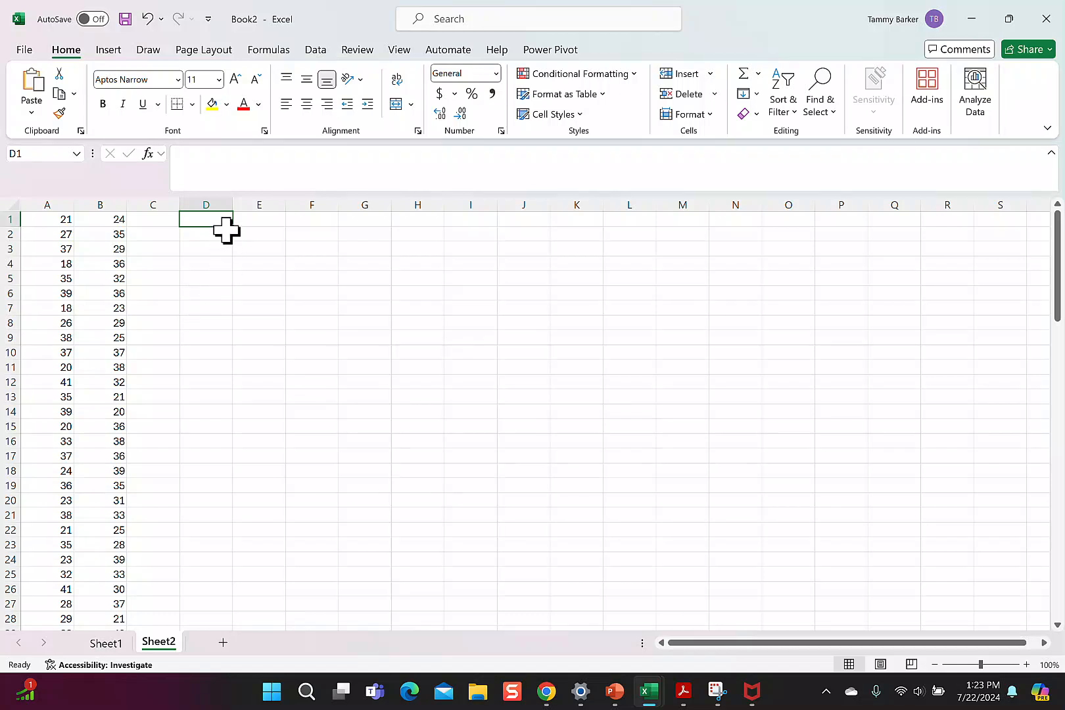
Enter the labels "max" in D1 and "min" in D2.
{"action": "type", "text": "max"}
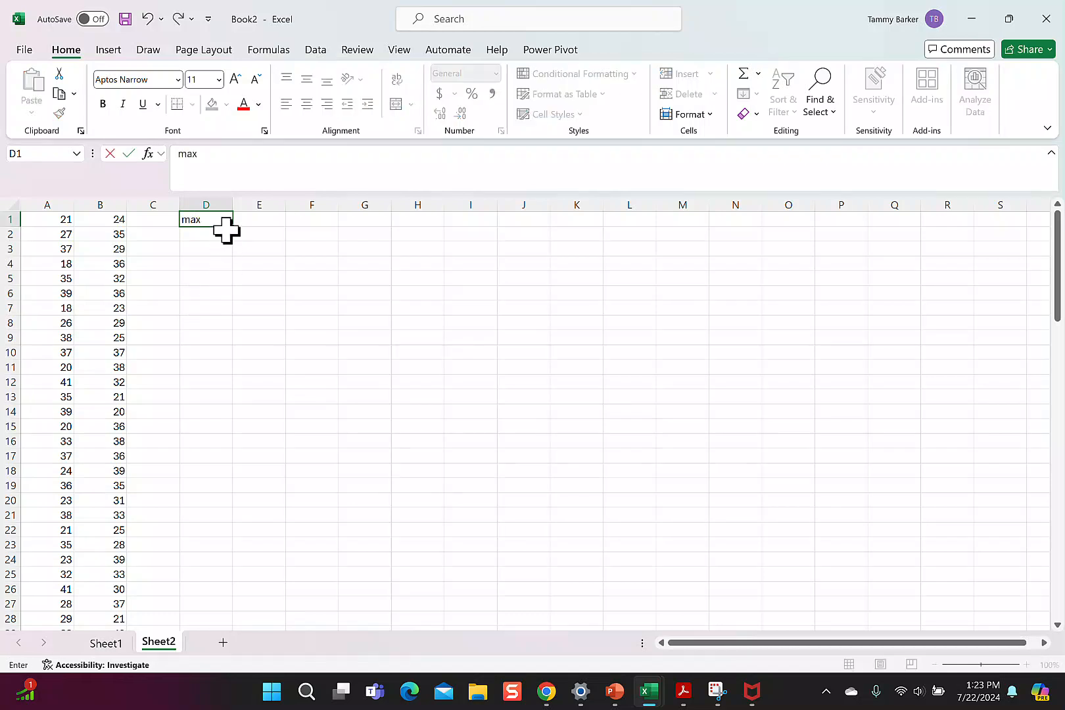
{"action": "key", "text": "Return"}
{"action": "type", "text": "min"}
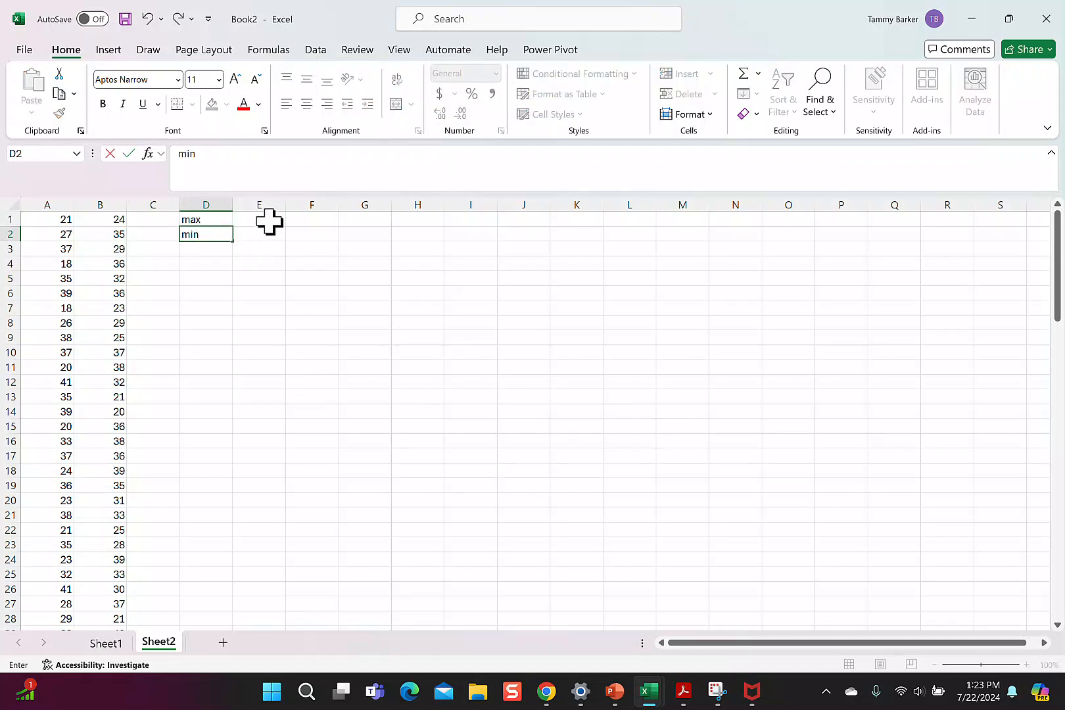
Calculate the maximum of all the data in columns A and B in cell E1 with the MAX function.
{"action": "left_click", "coordinate": [270, 222]}
{"action": "type", "text": "="}
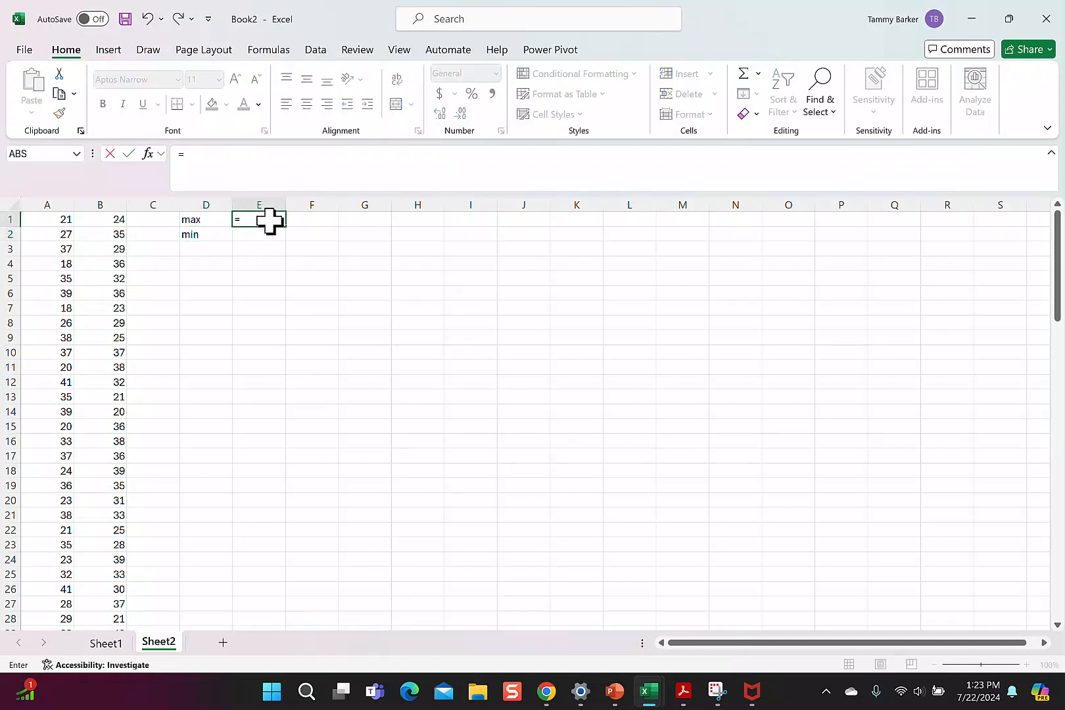
{"action": "type", "text": "m"}
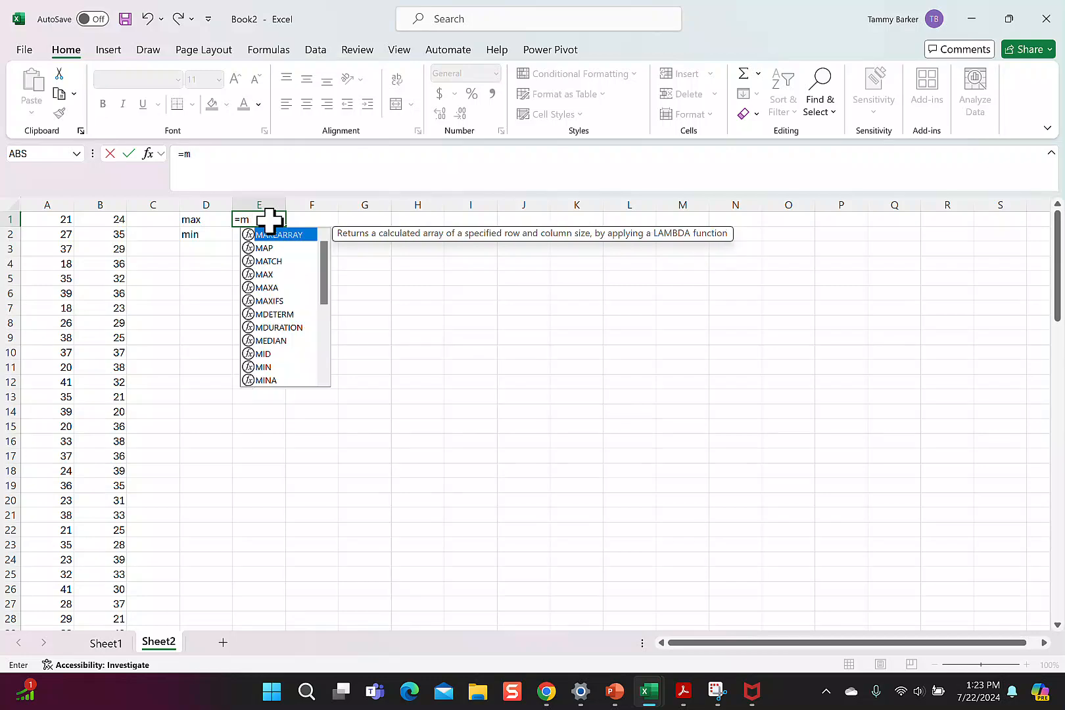
{"action": "type", "text": "ax("}
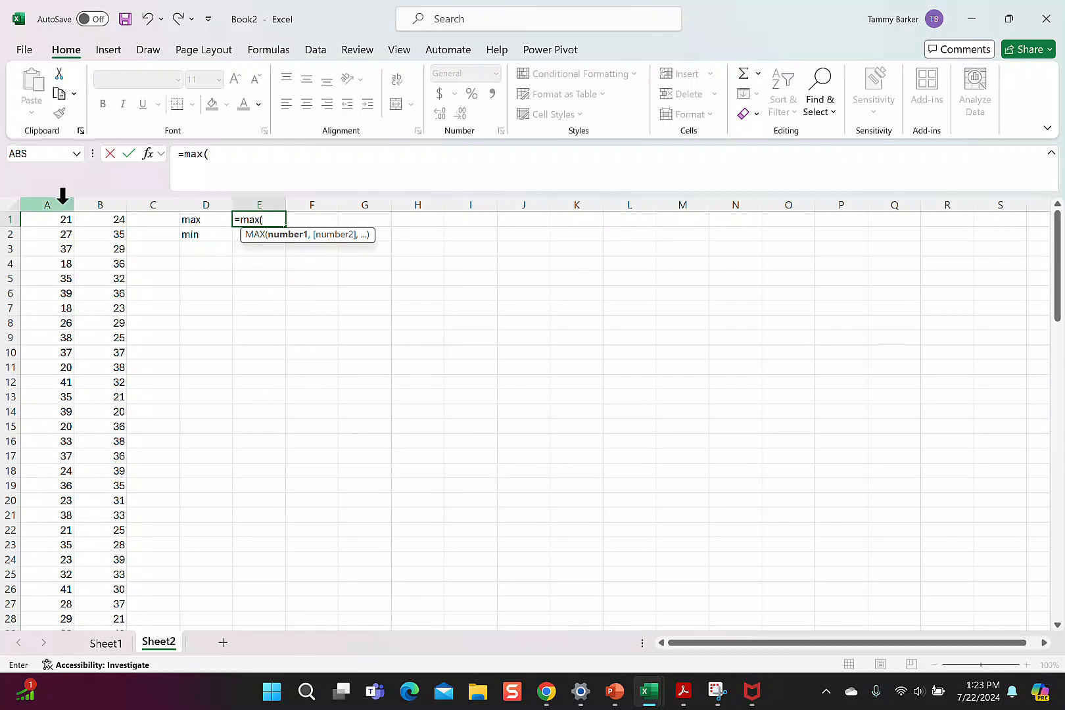
{"action": "left_click_drag", "start_coordinate": [52, 217], "coordinate": [98, 618]}
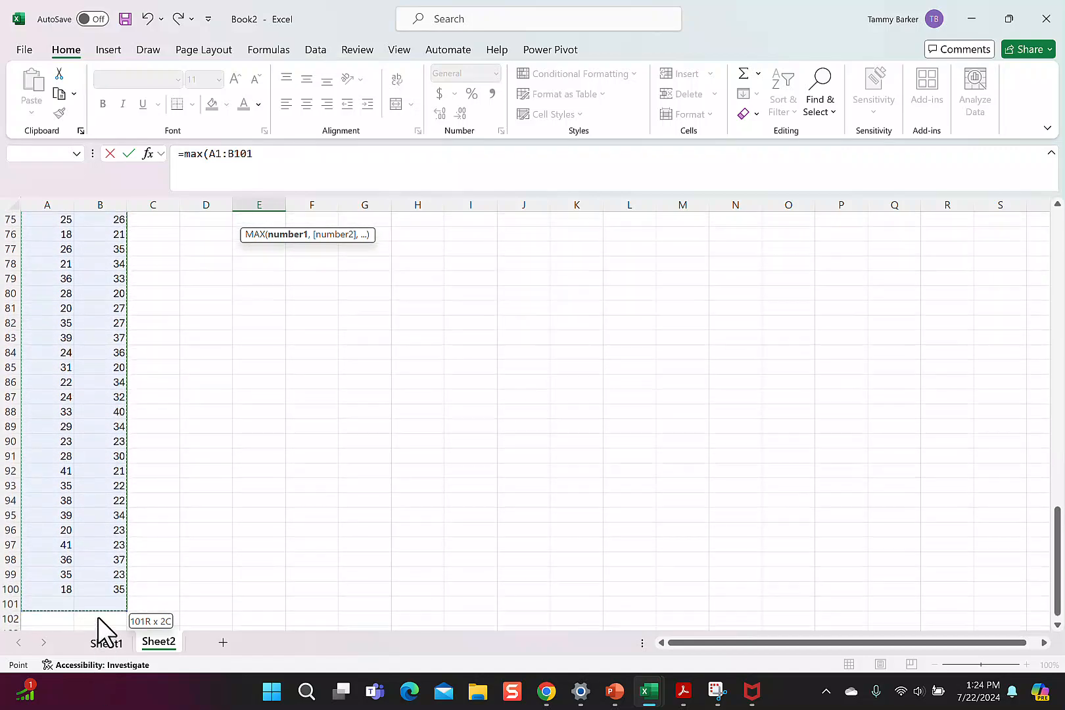
{"action": "key", "text": "Return"}
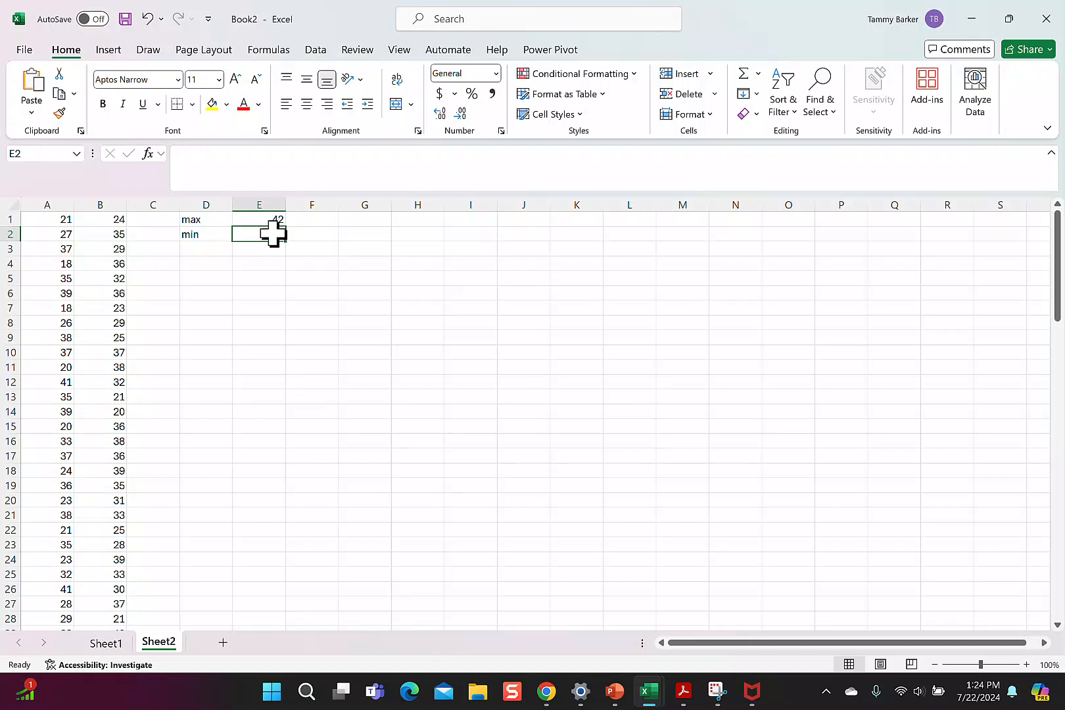
Calculate the minimum of all the data in columns A and B in cell E2 with the MIN function.
{"action": "type", "text": "="}
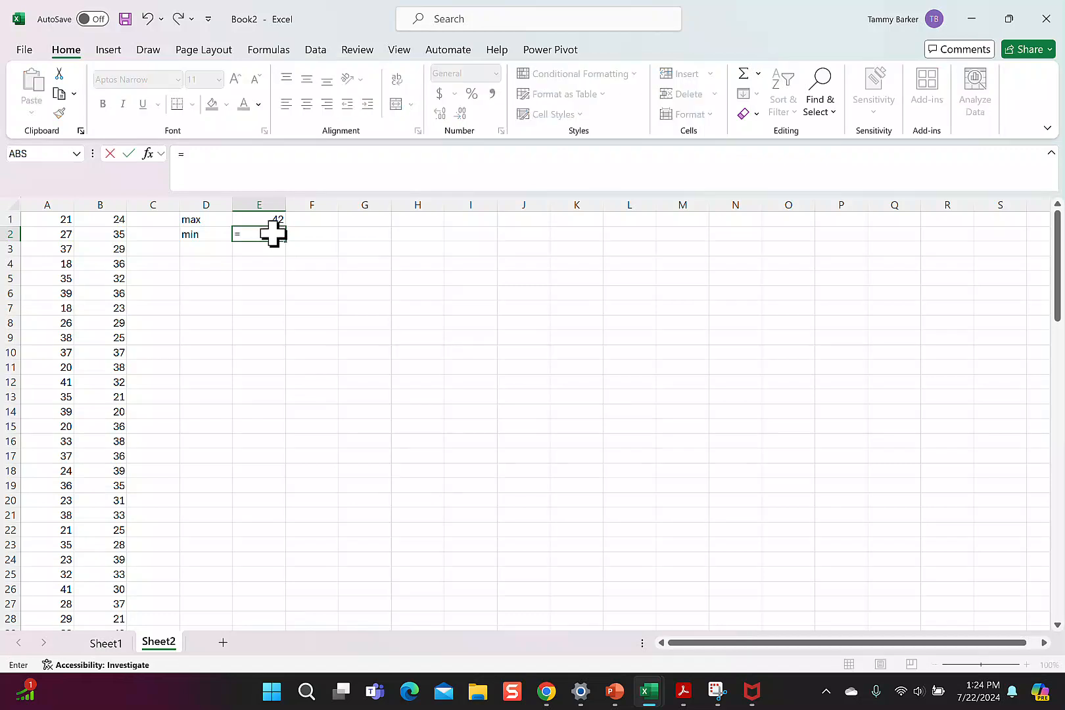
{"action": "type", "text": "min("}
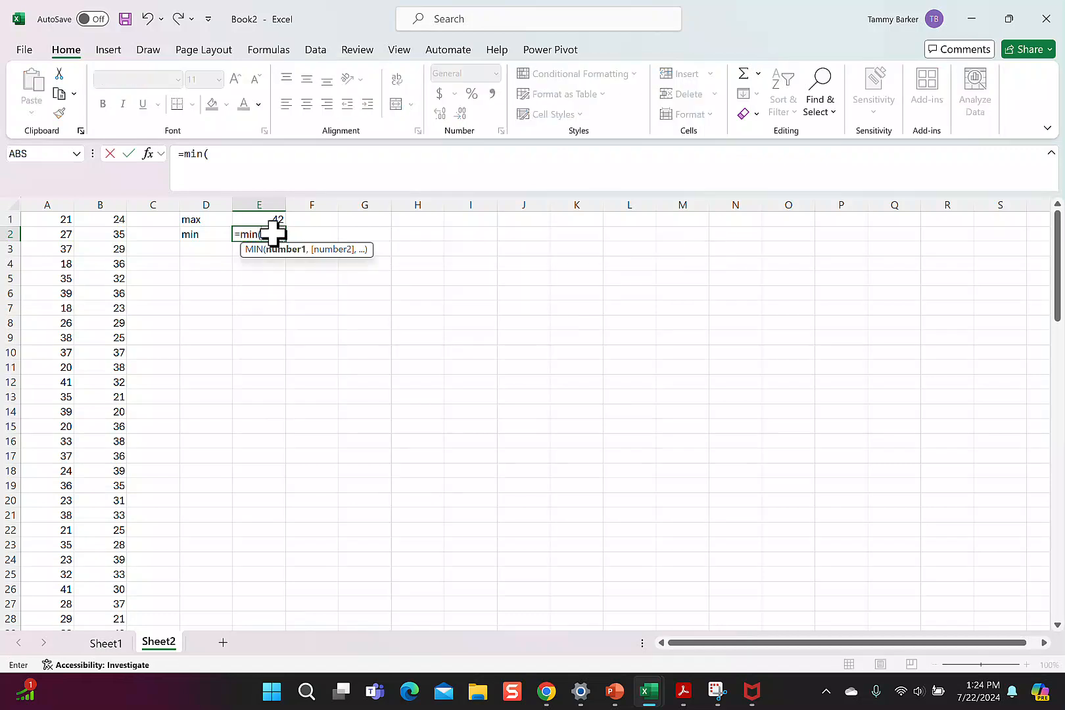
{"action": "left_click_drag", "start_coordinate": [59, 217], "coordinate": [105, 698]}
{"action": "key", "text": "Return"}
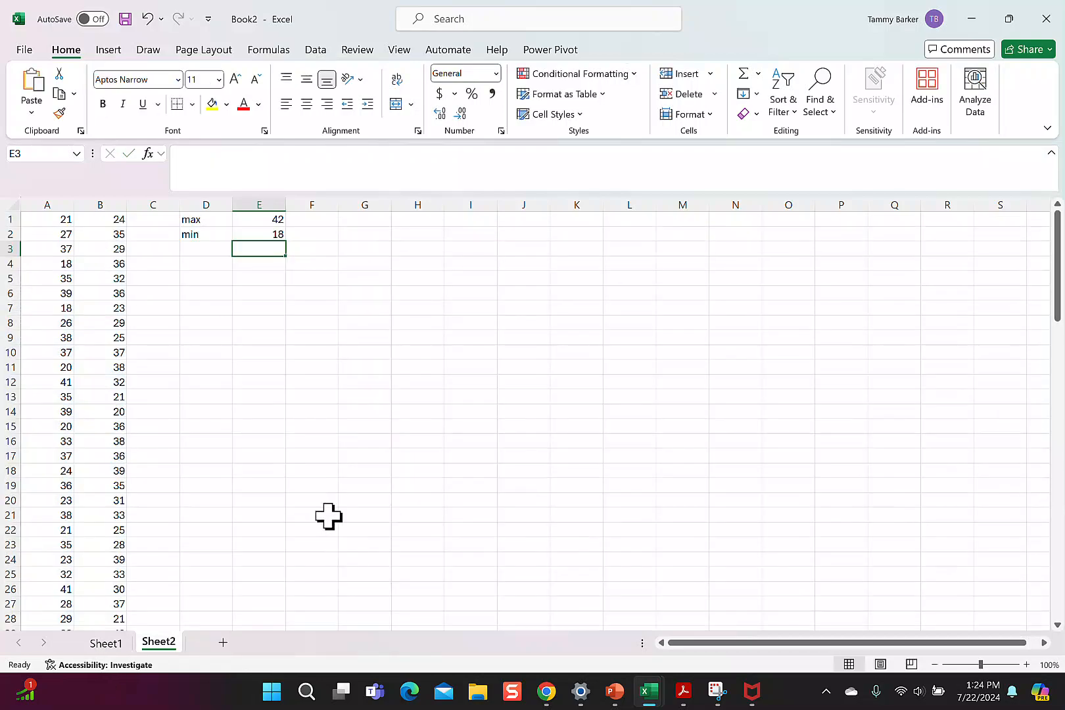
Label D4 "range" and calculate the maximum minus the minimum in E4 with =E1-E2.
{"action": "left_click", "coordinate": [208, 269]}
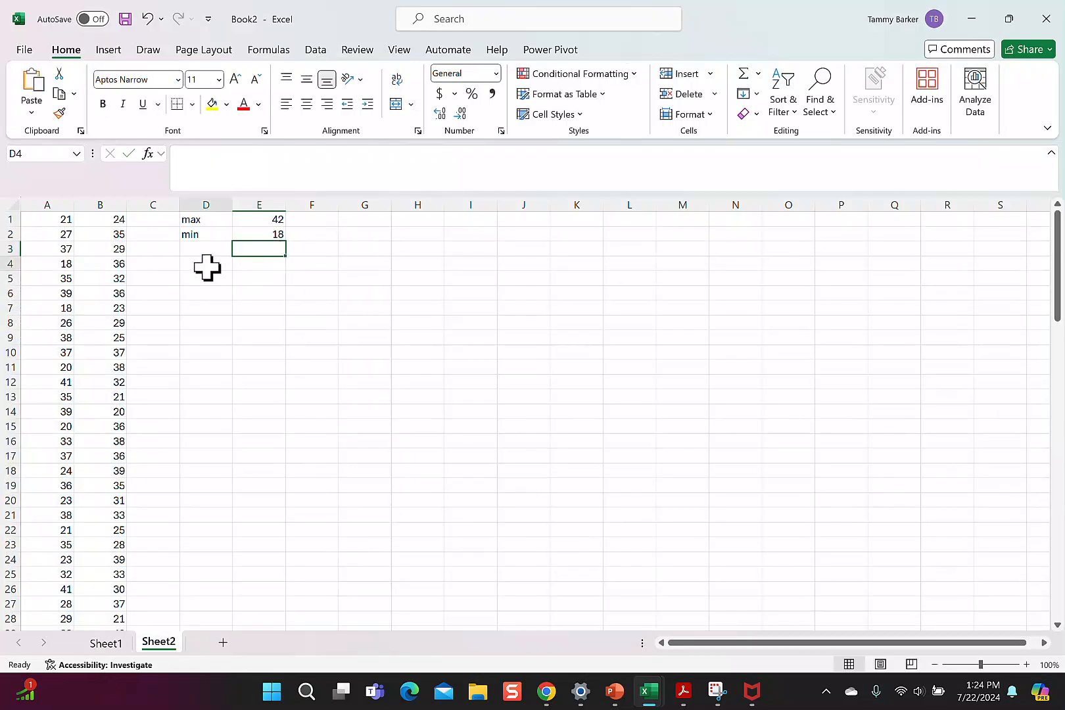
{"action": "type", "text": "range"}
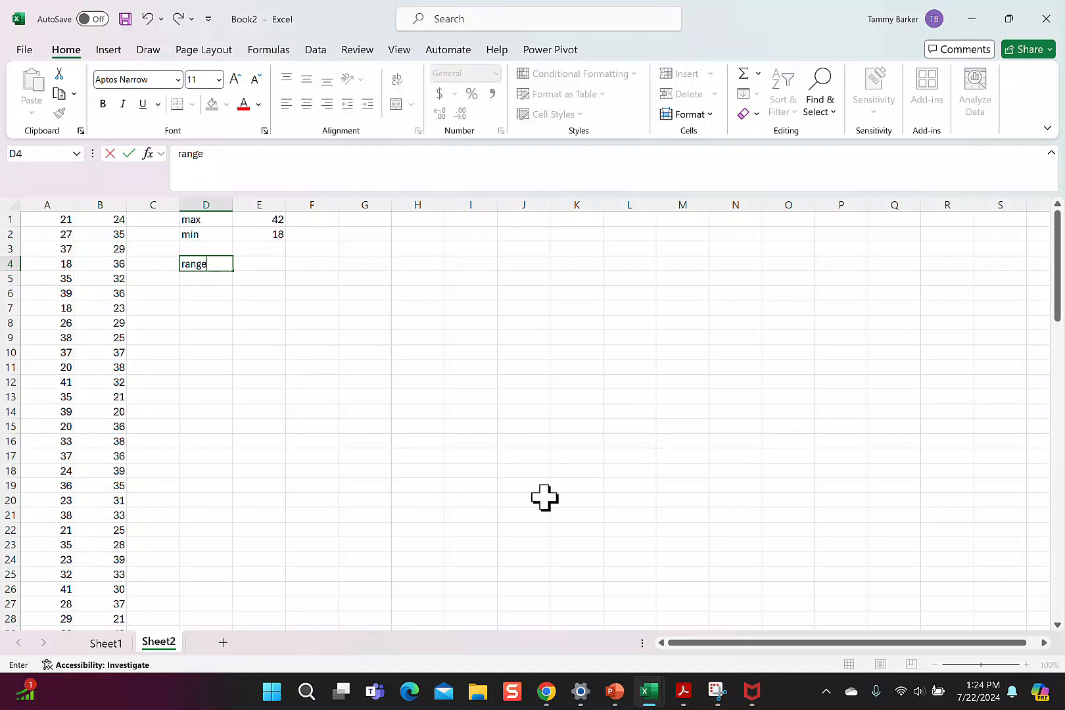
{"action": "key", "text": "Tab"}
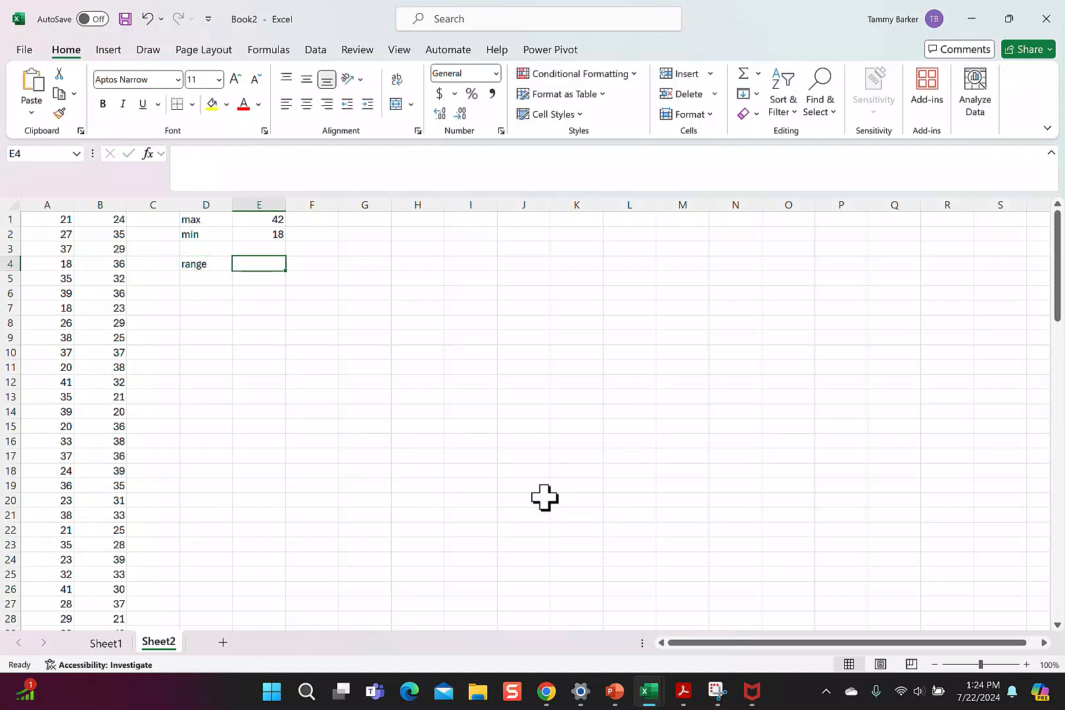
{"action": "type", "text": "="}
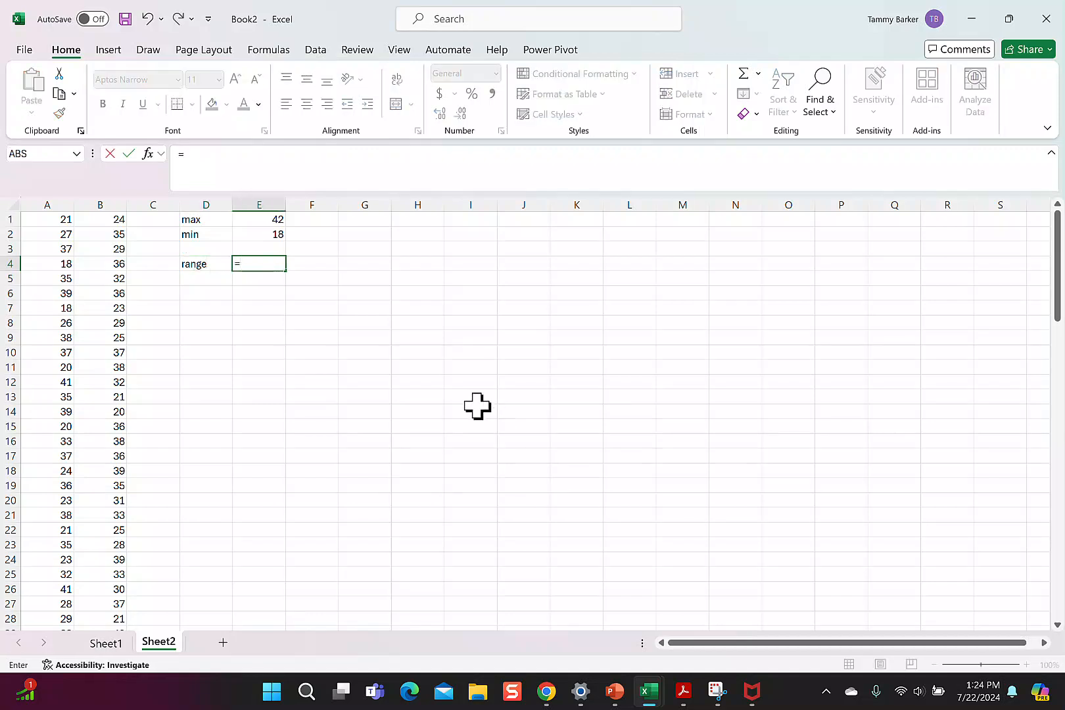
{"action": "left_click", "coordinate": [282, 217]}
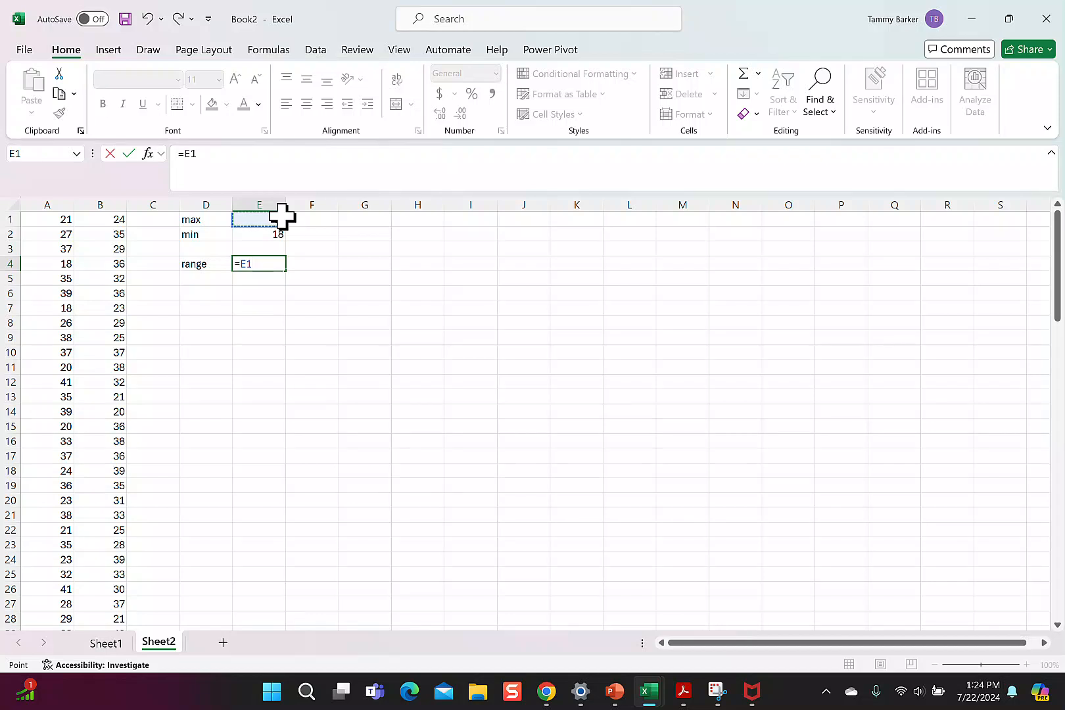
{"action": "type", "text": "-"}
{"action": "left_click", "coordinate": [273, 233]}
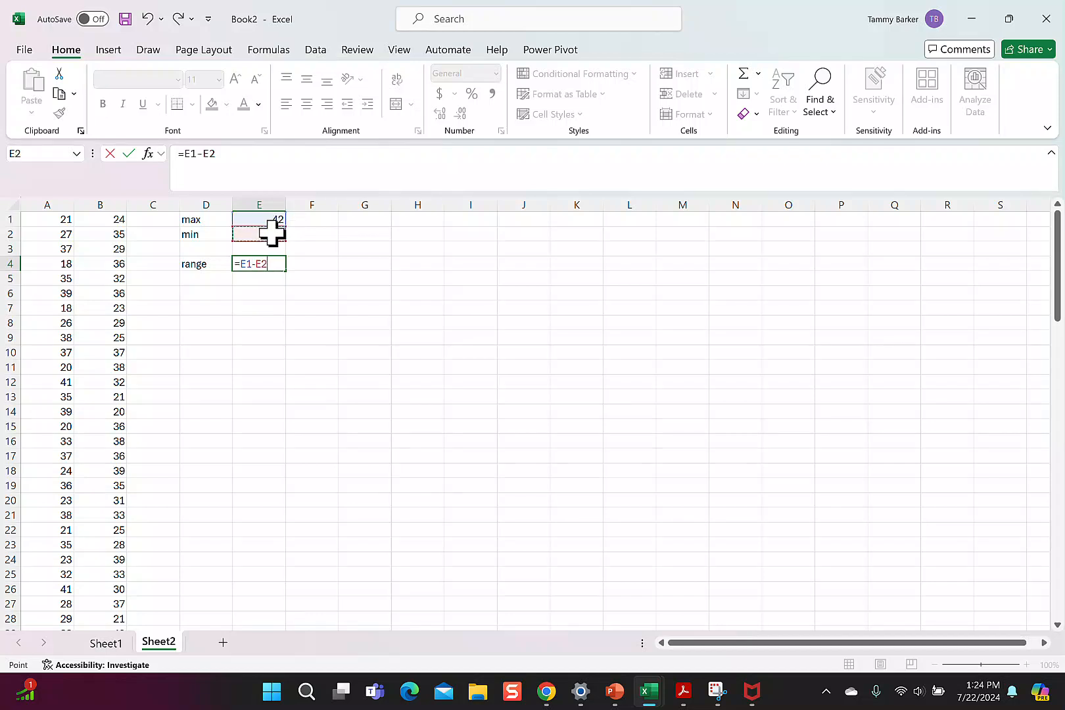
{"action": "key", "text": "Return"}
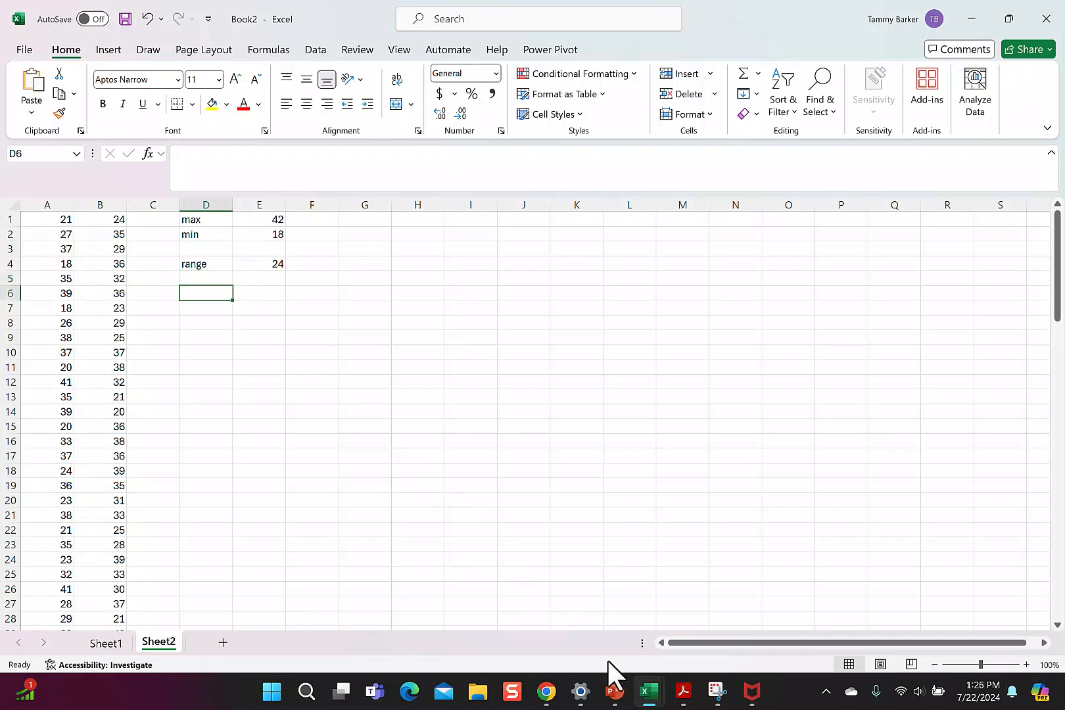
Enter the note "6 data classes" in D6 and calculate the class width in D7 with =24/6.
{"action": "type", "text": "6 data "}
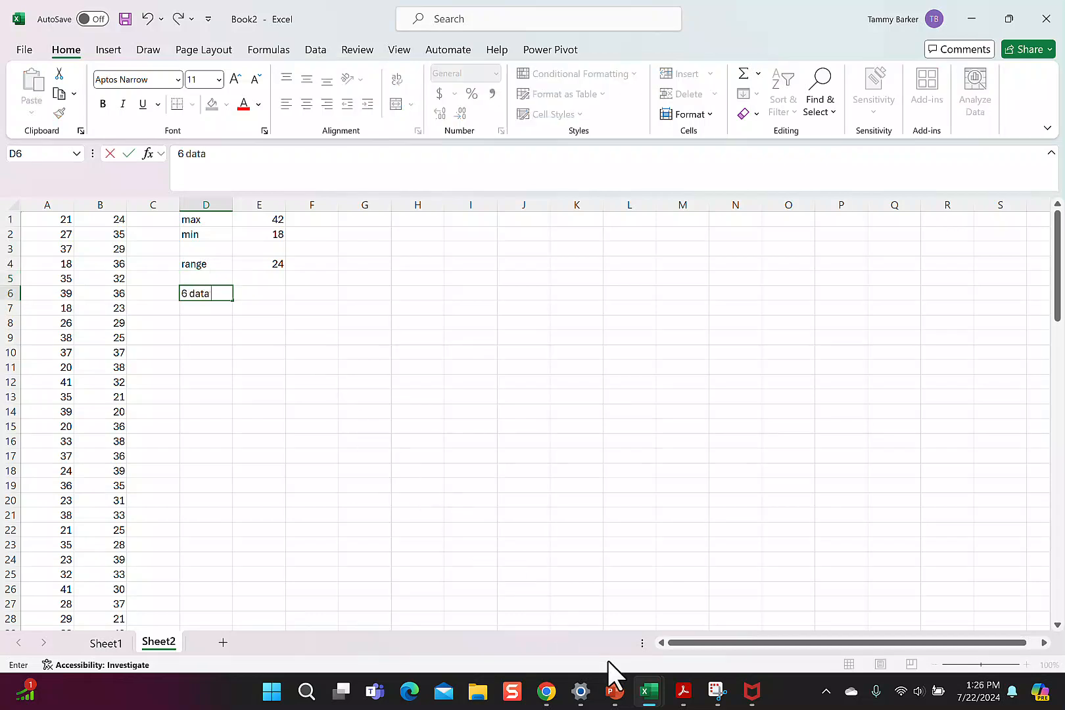
{"action": "type", "text": "classes"}
{"action": "key", "text": "Return"}
{"action": "type", "text": "="}
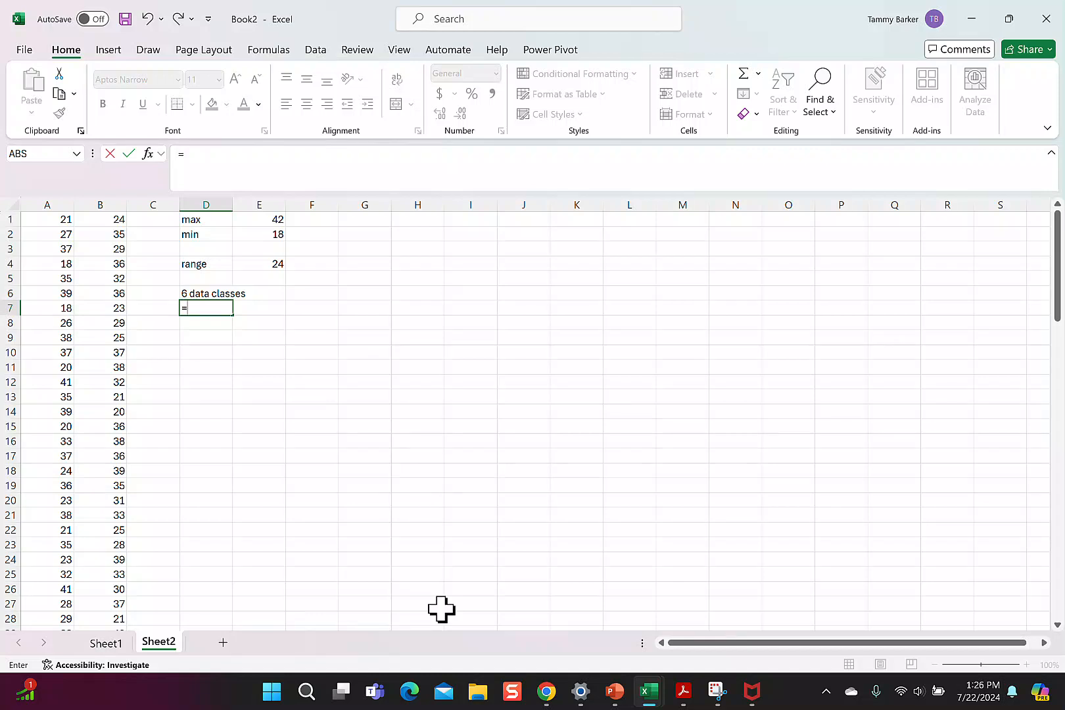
{"action": "type", "text": "24/6"}
{"action": "key", "text": "Return"}
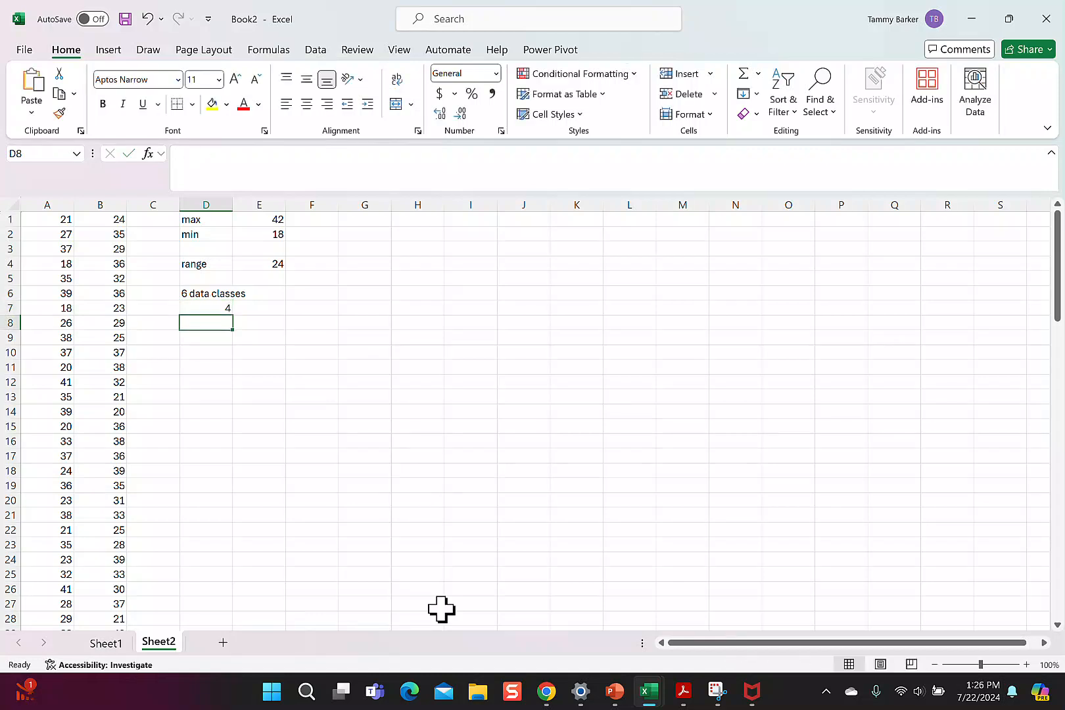
Enter the heading "Classes" in H3 and the first two classes, 18-22 and 23-27, in H4 and H5.
{"action": "left_click", "coordinate": [412, 248]}
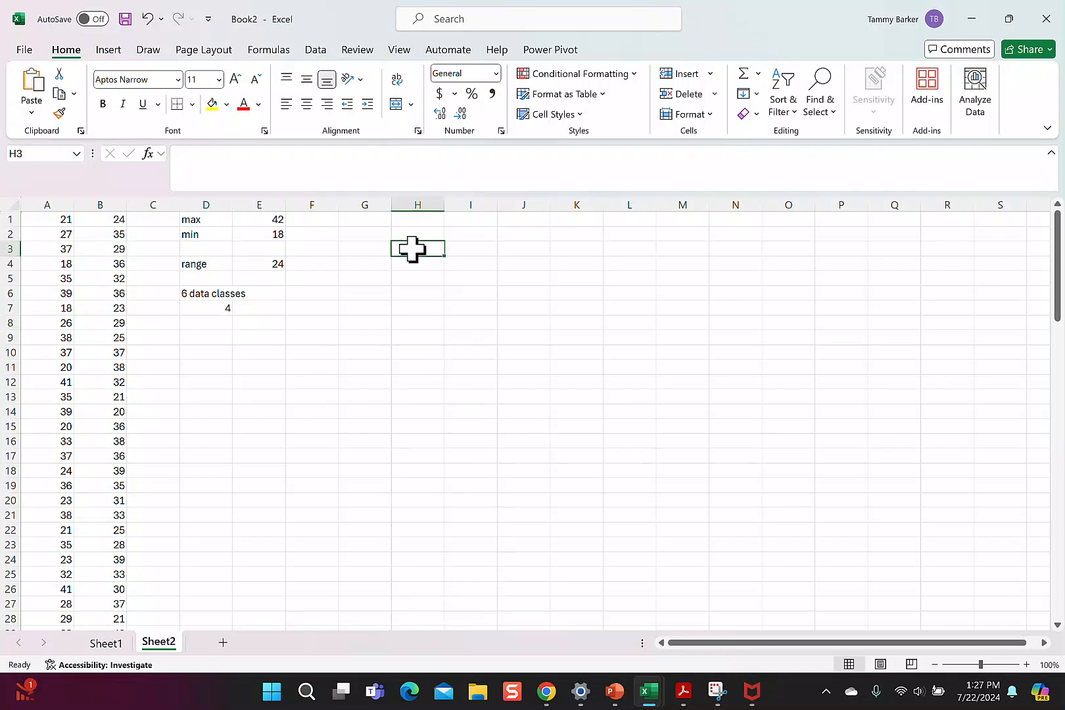
{"action": "type", "text": "cla"}
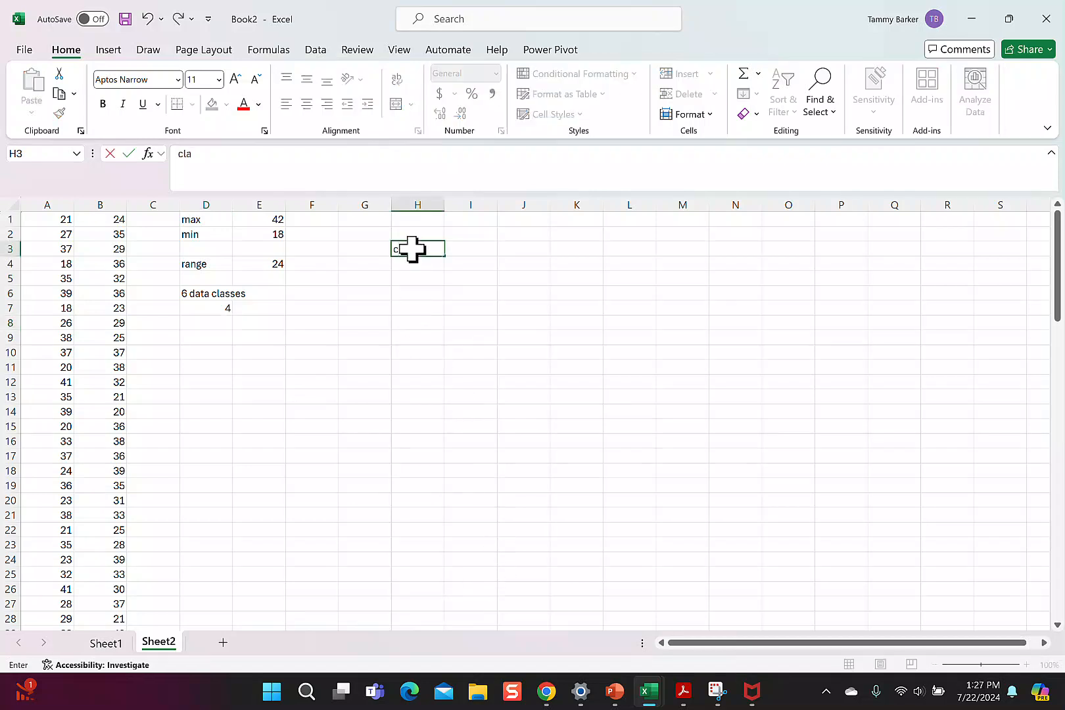
{"action": "type", "text": "sses"}
{"action": "key", "text": "Return"}
{"action": "type", "text": "18"}
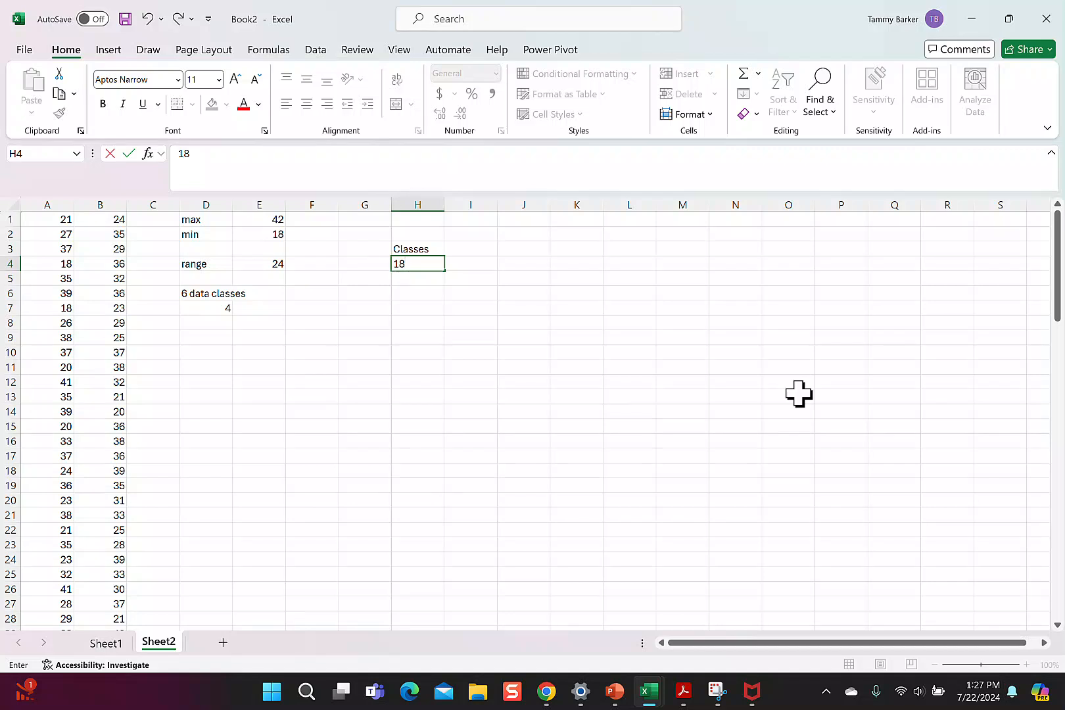
{"action": "type", "text": "-22"}
{"action": "key", "text": "Return"}
{"action": "type", "text": "23"}
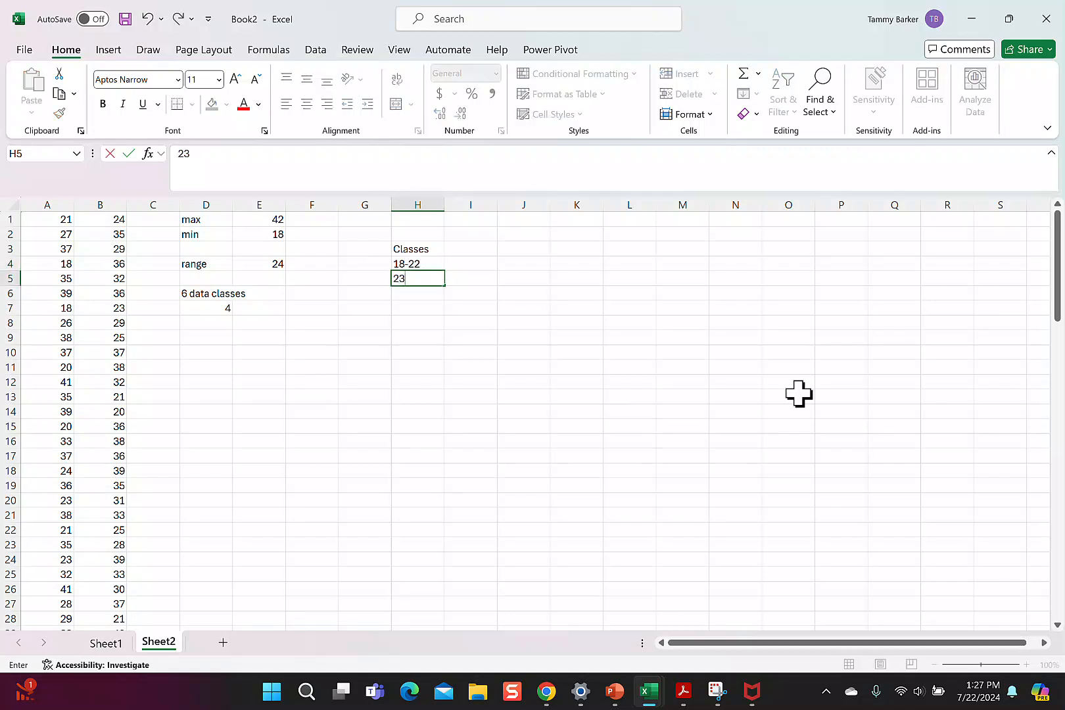
{"action": "type", "text": "-27"}
{"action": "key", "text": "Return"}
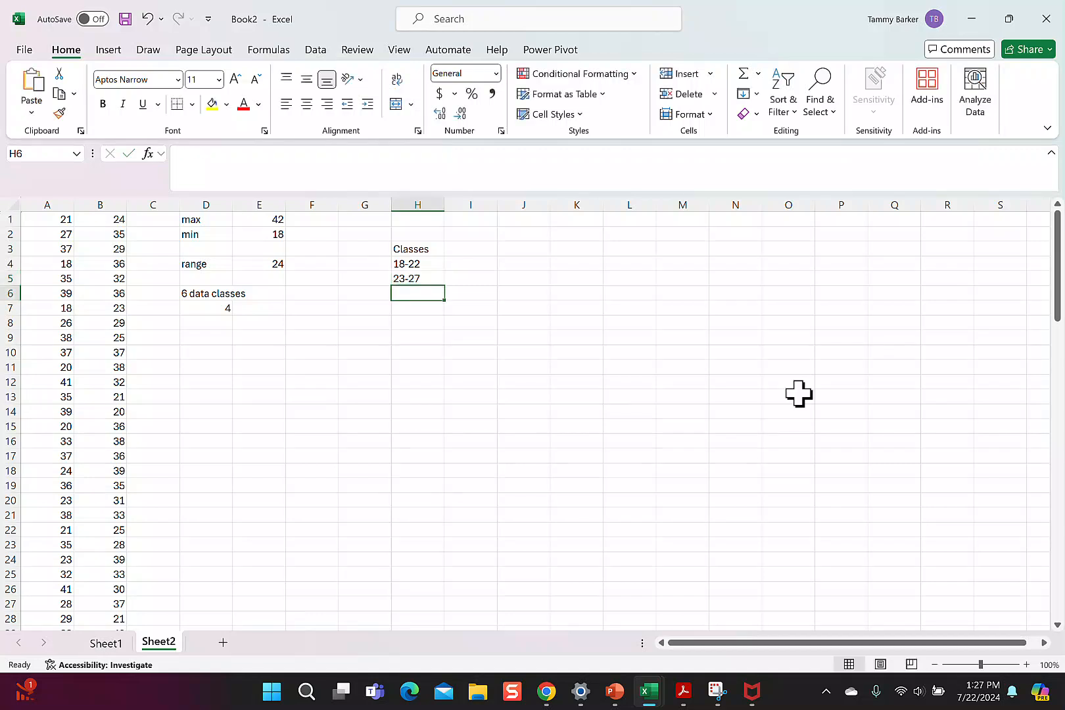
Add the remaining classes 28-32, 33-37 and 38-42 in cells H6 to H8.
{"action": "type", "text": "28-"}
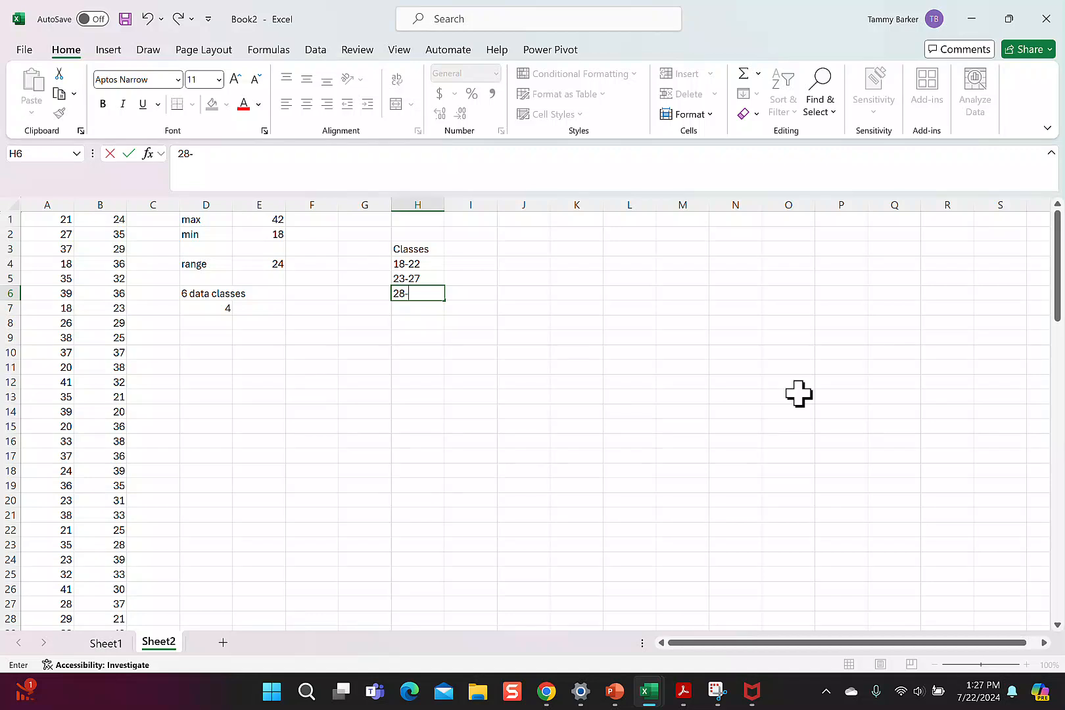
{"action": "type", "text": "32"}
{"action": "key", "text": "Return"}
{"action": "type", "text": "33"}
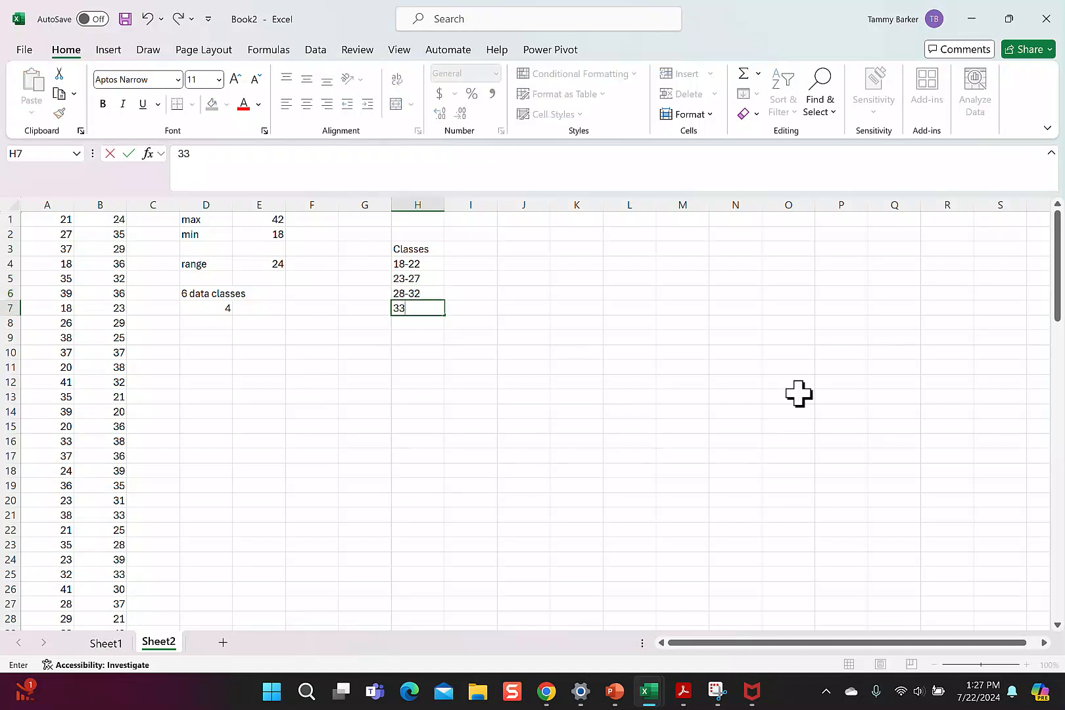
{"action": "type", "text": "-37"}
{"action": "key", "text": "Return"}
{"action": "type", "text": "38"}
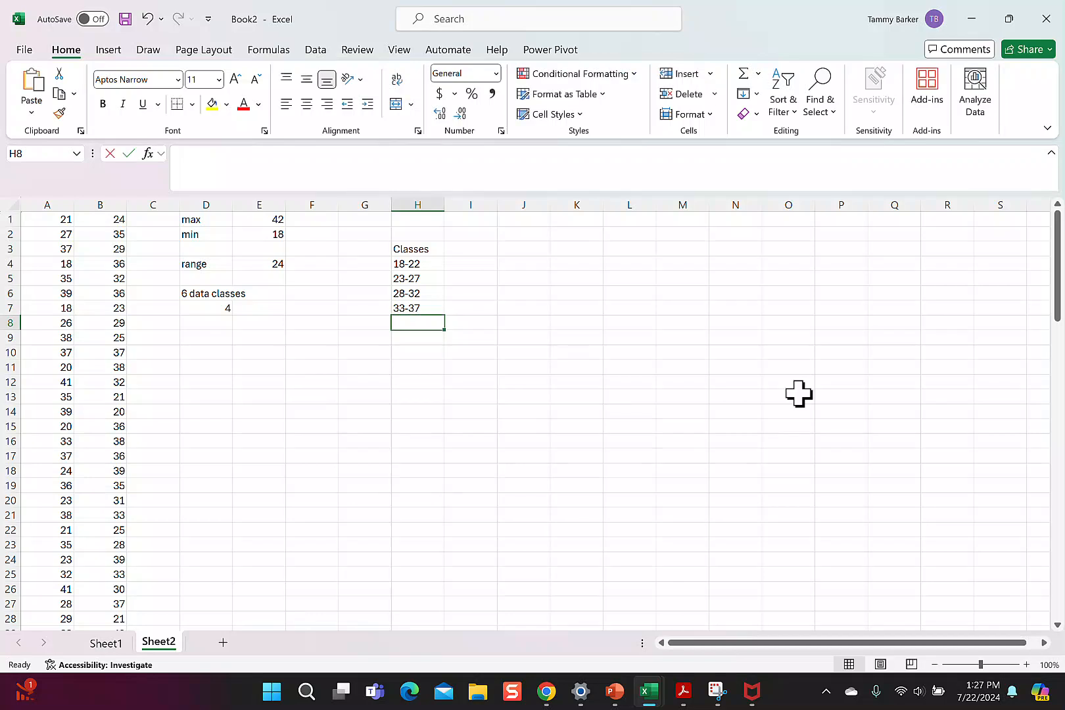
{"action": "type", "text": "-42"}
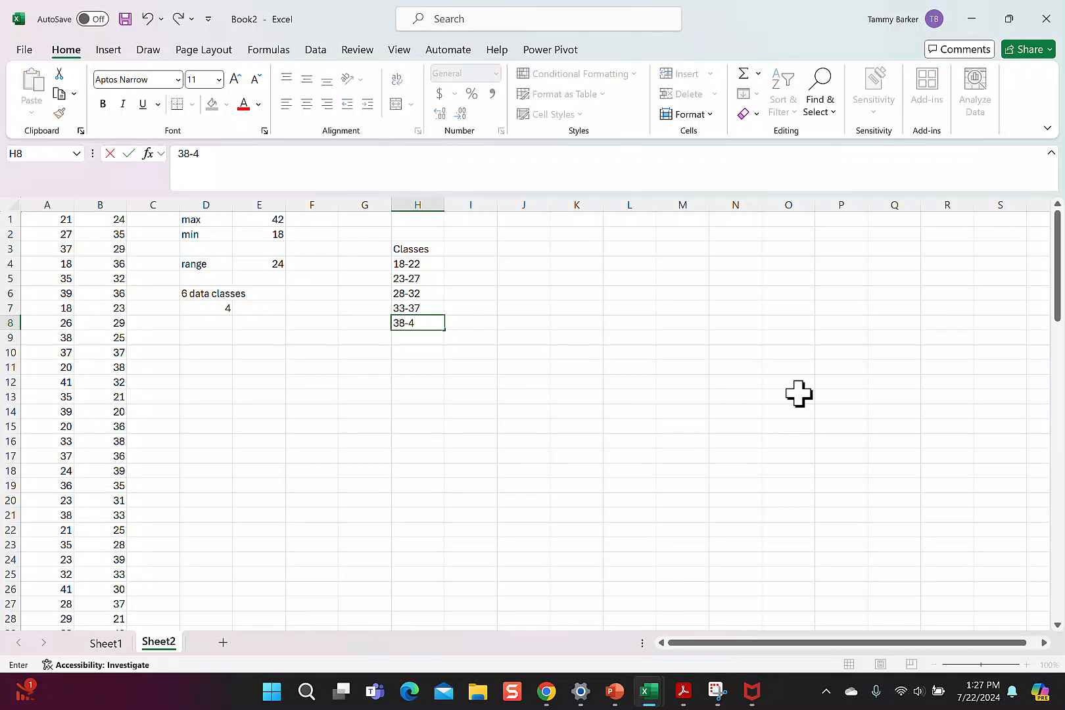
{"action": "key", "text": "Return"}
Enter the upper class limits 22, 27, 32, 37 and 42 in cells G4 to G8, beside the classes.
{"action": "left_click", "coordinate": [376, 262]}
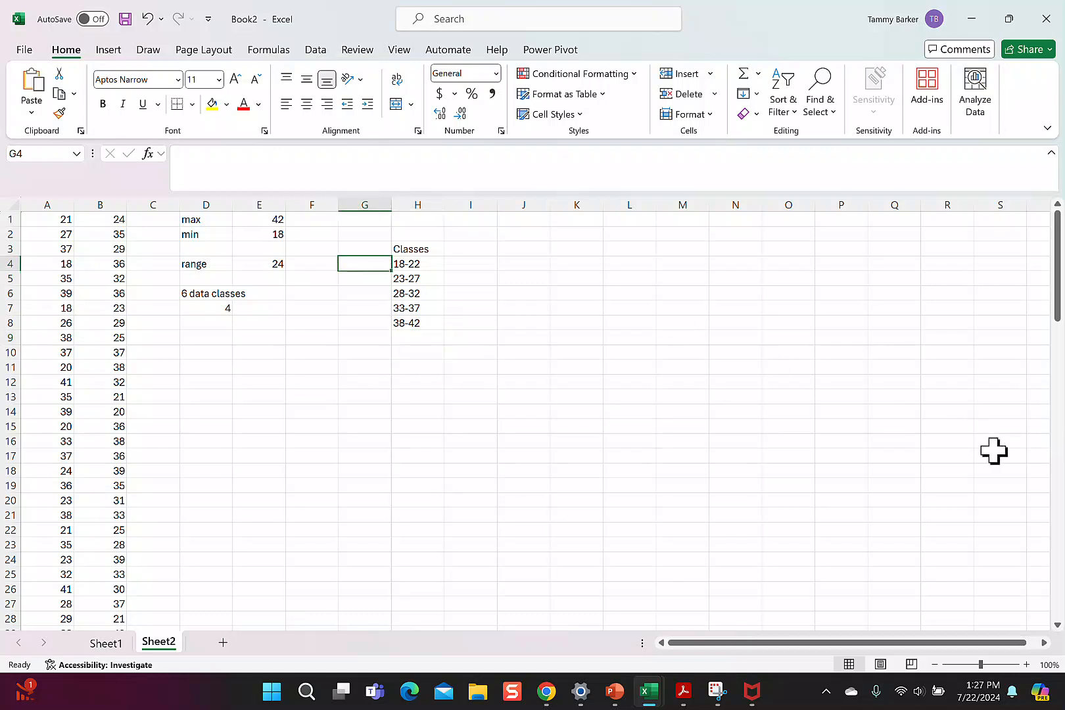
{"action": "type", "text": "22"}
{"action": "key", "text": "Return"}
{"action": "type", "text": "27"}
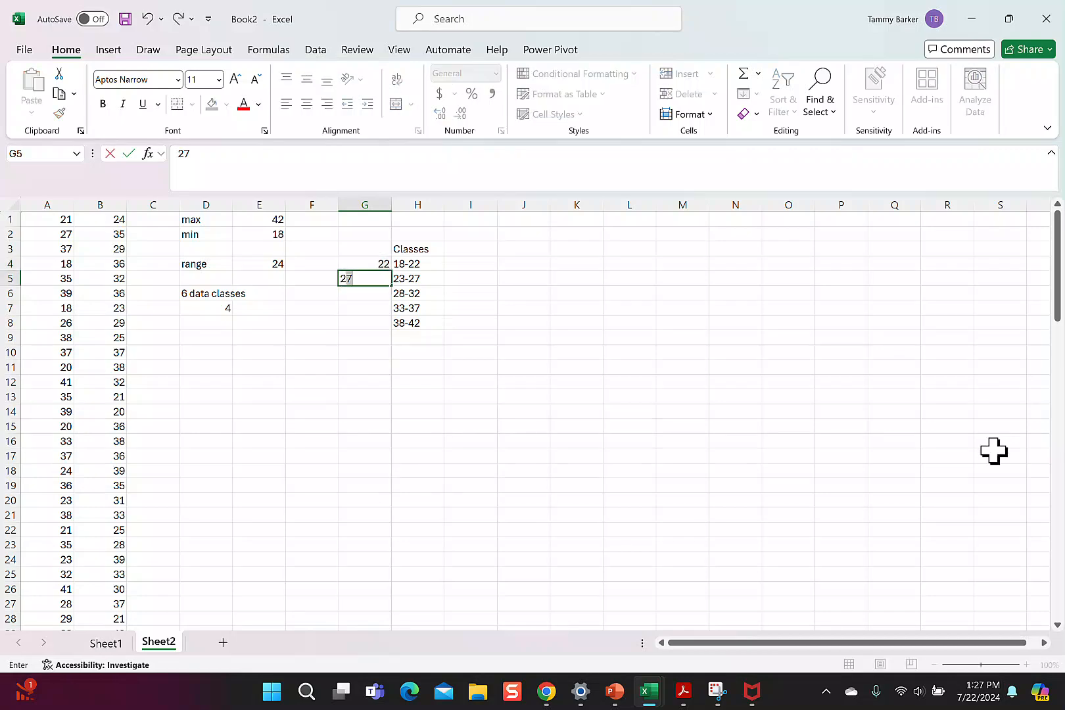
{"action": "key", "text": "Return"}
{"action": "type", "text": "32"}
{"action": "key", "text": "Return"}
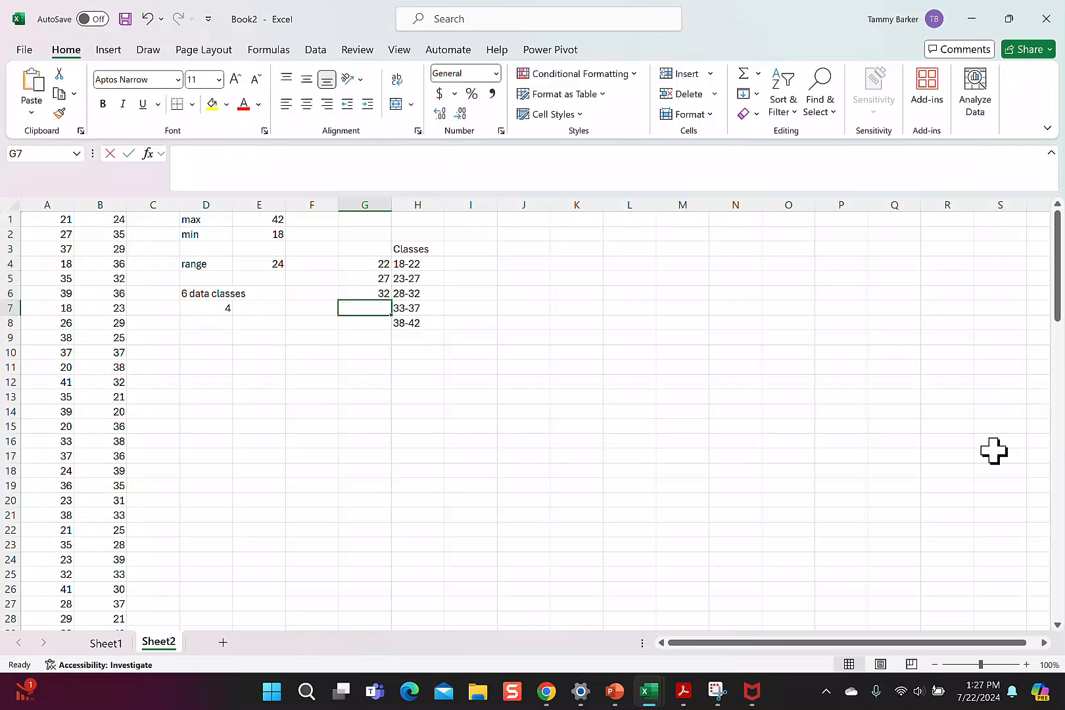
{"action": "type", "text": "37"}
{"action": "key", "text": "Return"}
{"action": "type", "text": "42"}
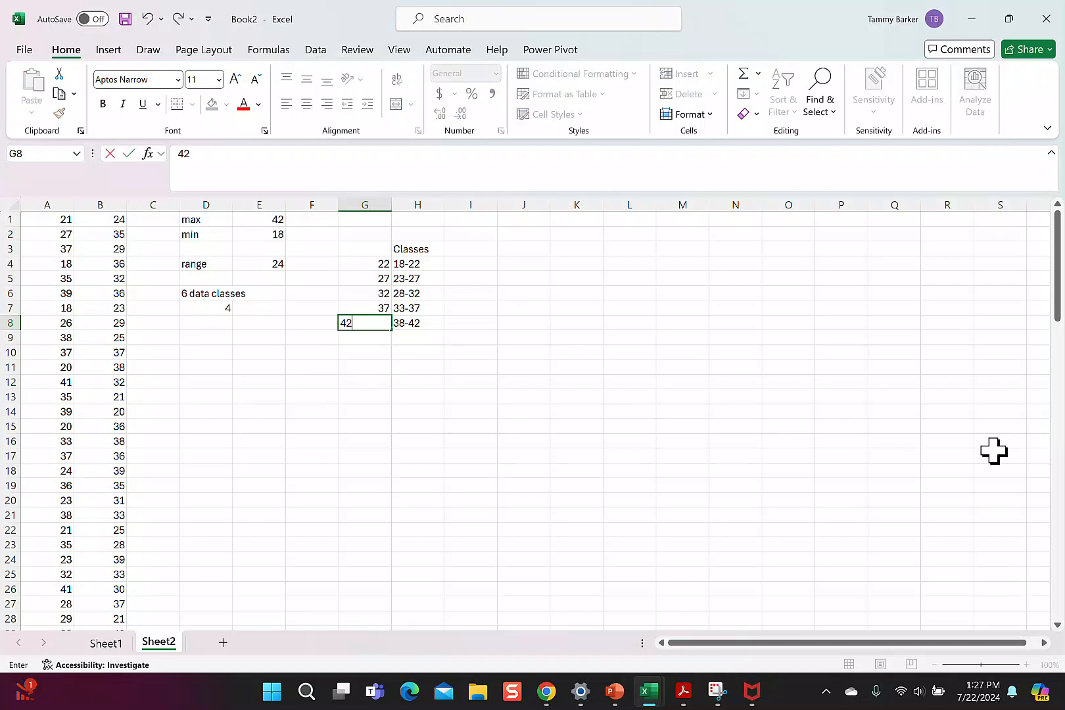
{"action": "key", "text": "Return"}
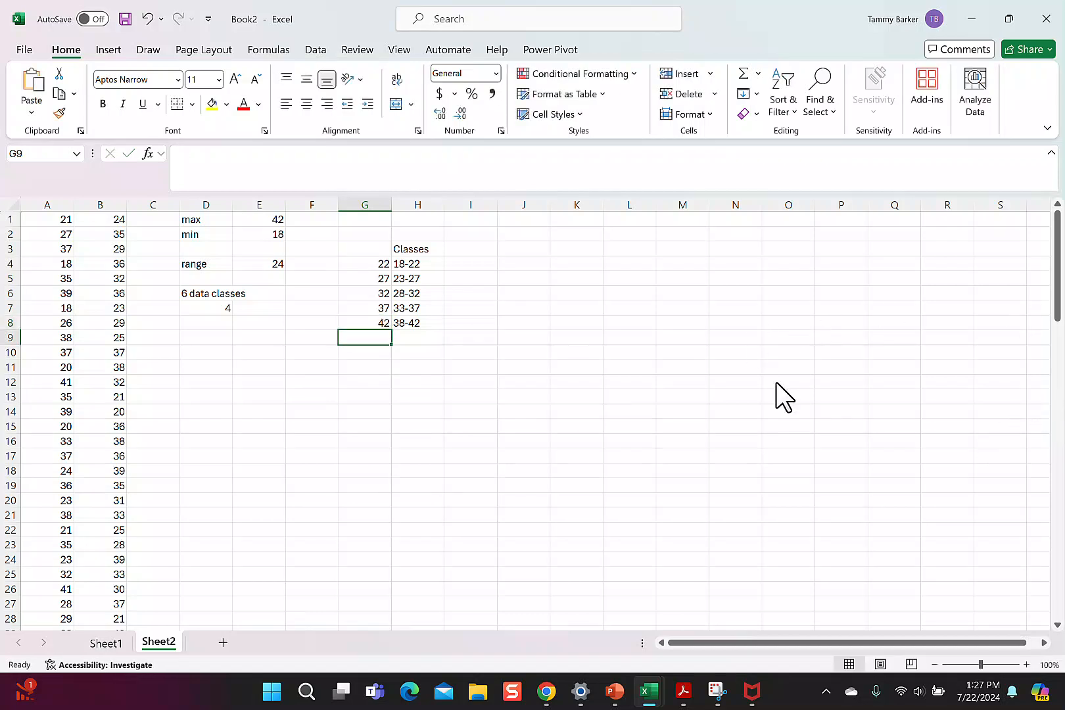
Calculate the class frequencies in I4:I8 with the array formula =FREQUENCY(A1:B100,G4:G8).
{"action": "key", "text": "Up"}
{"action": "key", "text": "Up"}
{"action": "key", "text": "Up"}
{"action": "key", "text": "Up"}
{"action": "key", "text": "Up"}
{"action": "key", "text": "Right"}
{"action": "key", "text": "Right"}
{"action": "key", "text": "shift+Down"}
{"action": "key", "text": "shift+Down"}
{"action": "key", "text": "shift+Down"}
{"action": "key", "text": "shift+Down"}
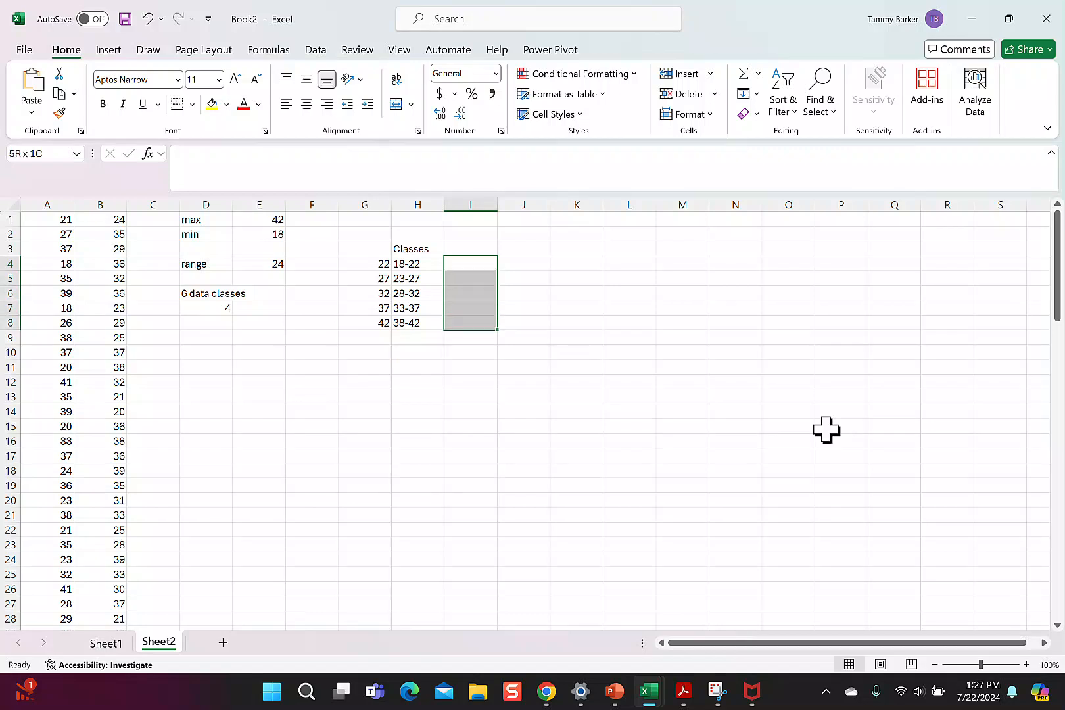
{"action": "type", "text": "=fr"}
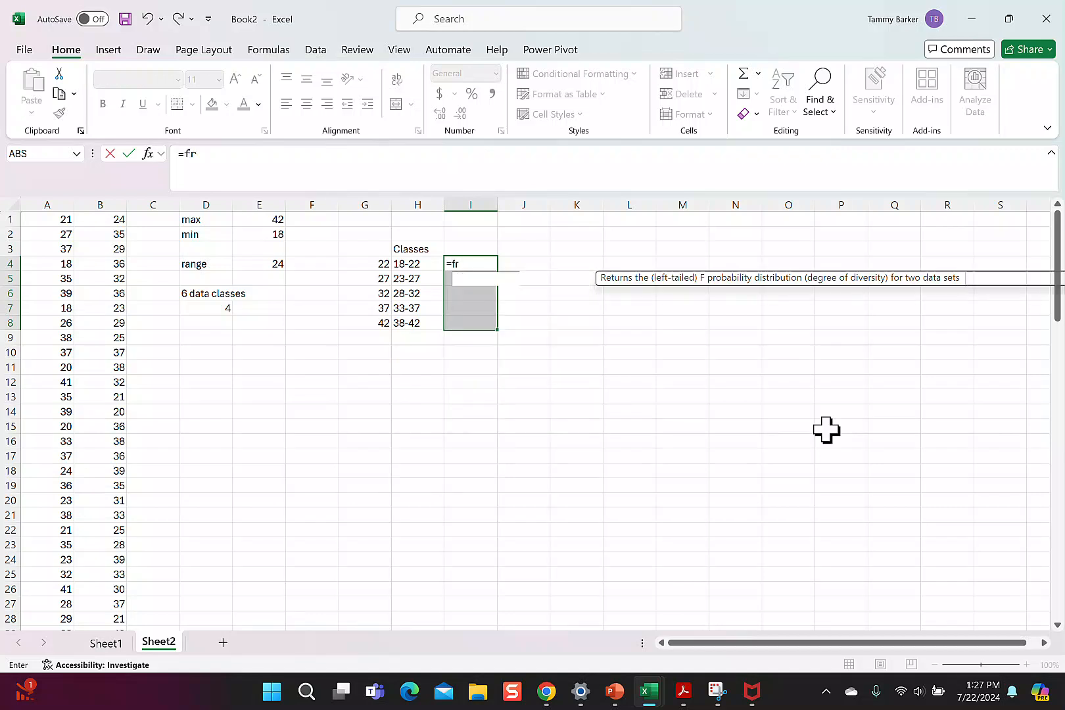
{"action": "type", "text": "equency("}
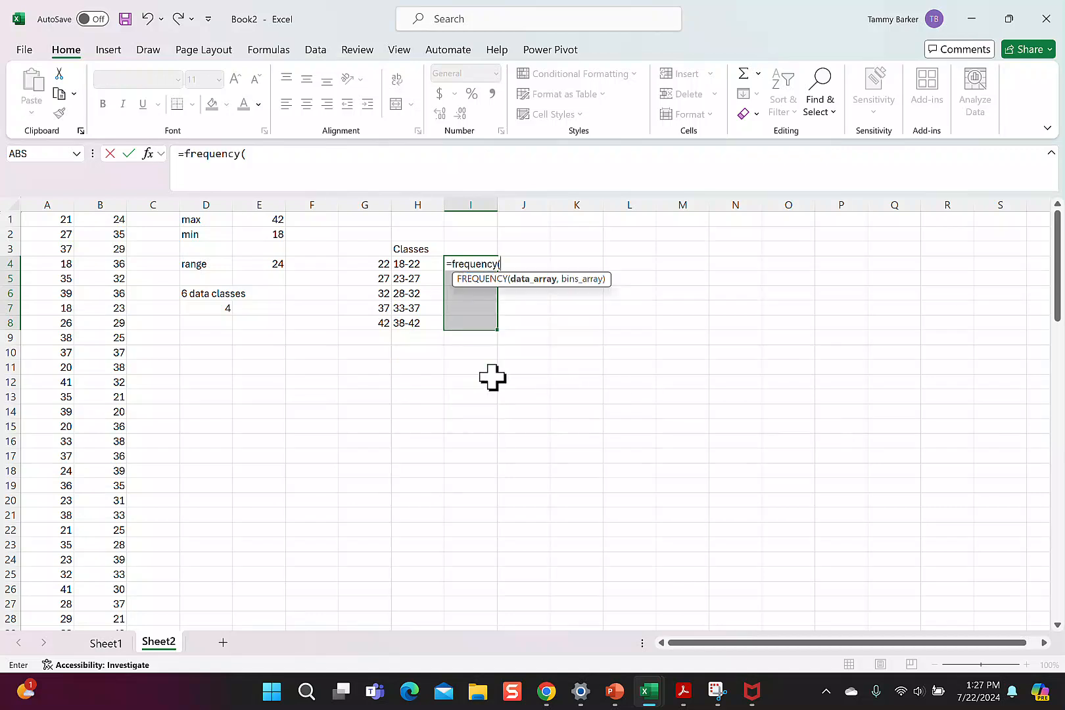
{"action": "left_click_drag", "start_coordinate": [62, 222], "coordinate": [95, 576]}
{"action": "type", "text": ","}
{"action": "scroll", "coordinate": [368, 257], "scroll_direction": "up", "scroll_amount": 20}
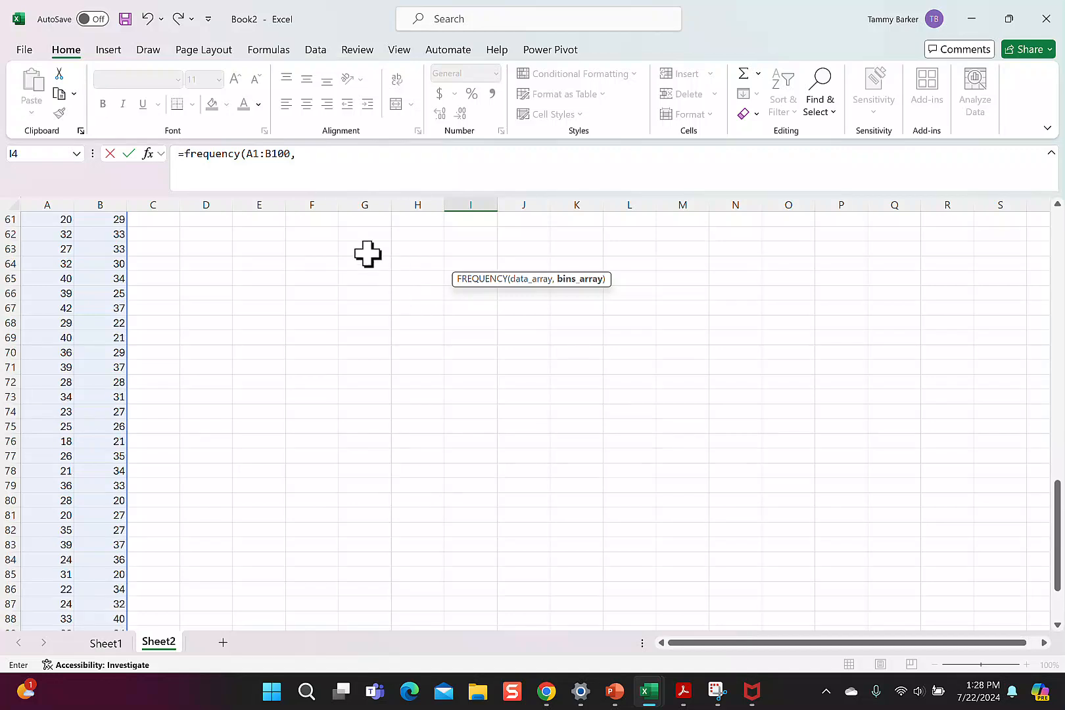
{"action": "left_click_drag", "start_coordinate": [370, 266], "coordinate": [376, 321]}
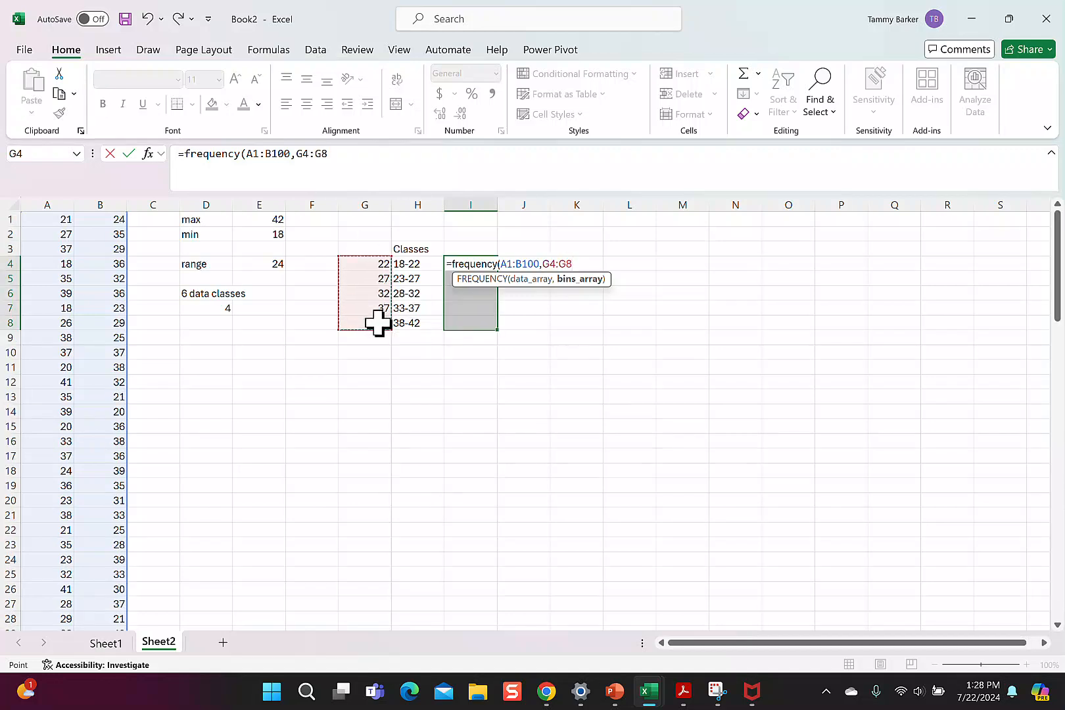
{"action": "type", "text": ")"}
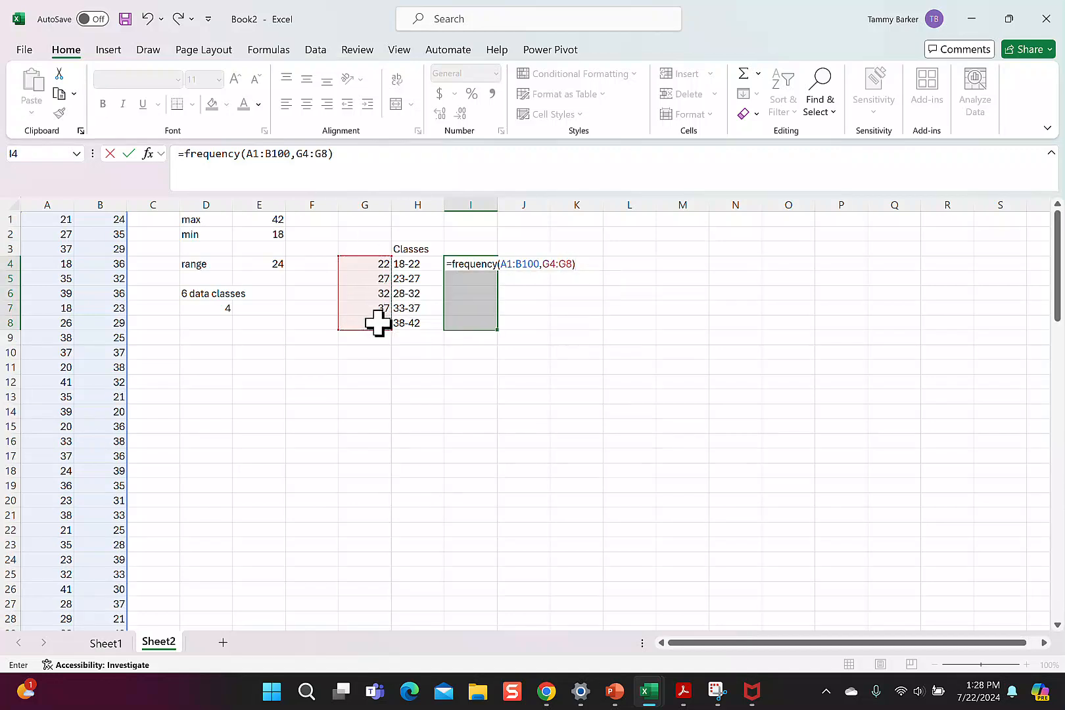
{"action": "key", "text": "ctrl+shift+Return"}
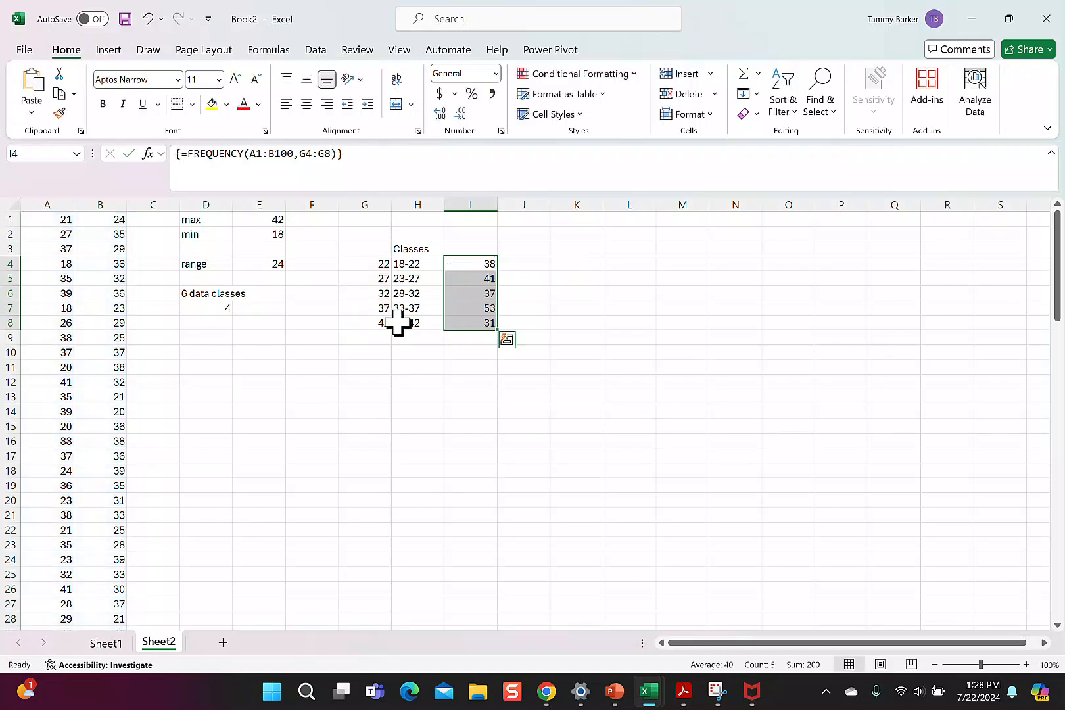
Total the class frequencies in cell I9 with AutoSum.
{"action": "left_click", "coordinate": [570, 322]}
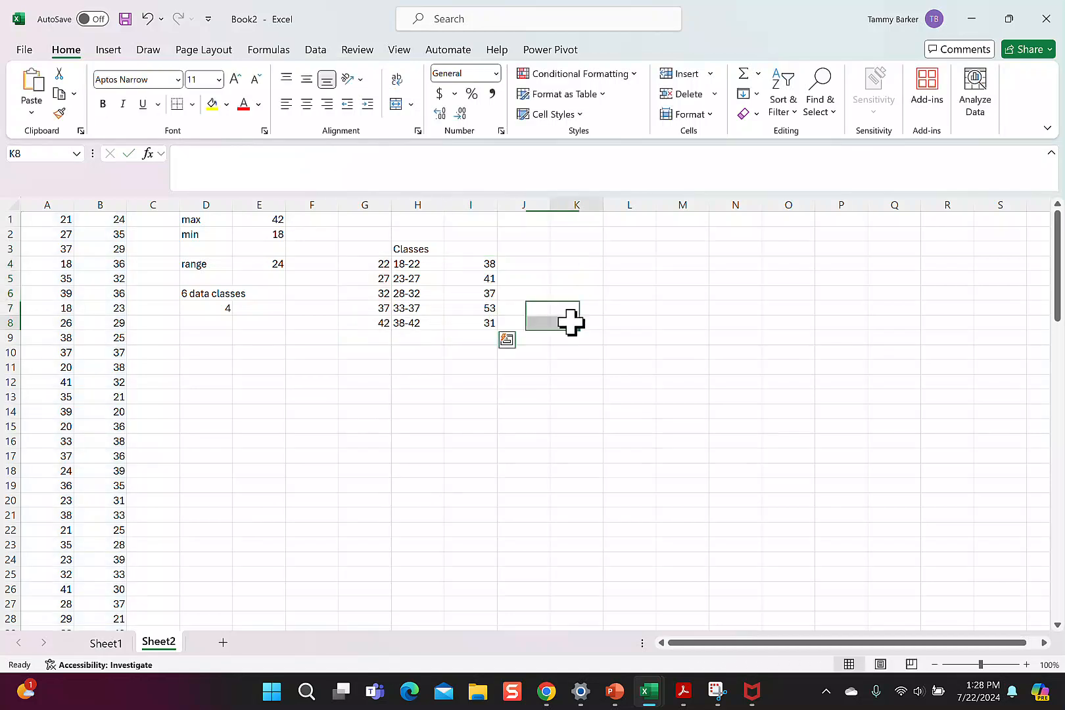
{"action": "left_click", "coordinate": [482, 338]}
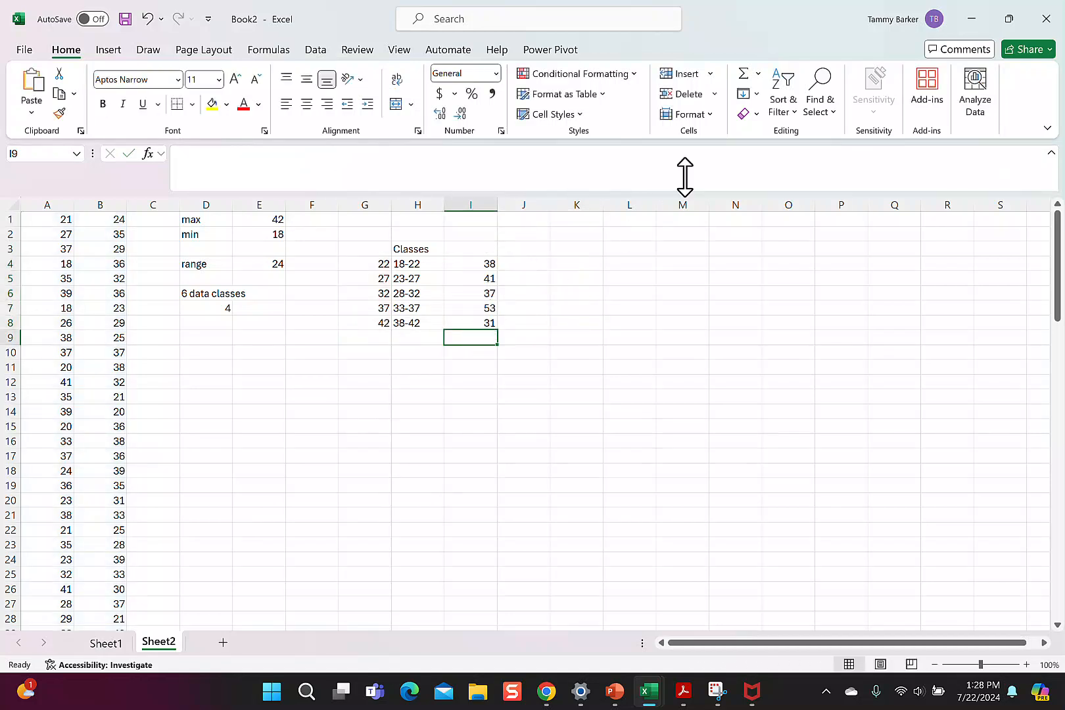
{"action": "left_click", "coordinate": [742, 74]}
{"action": "key", "text": "Return"}
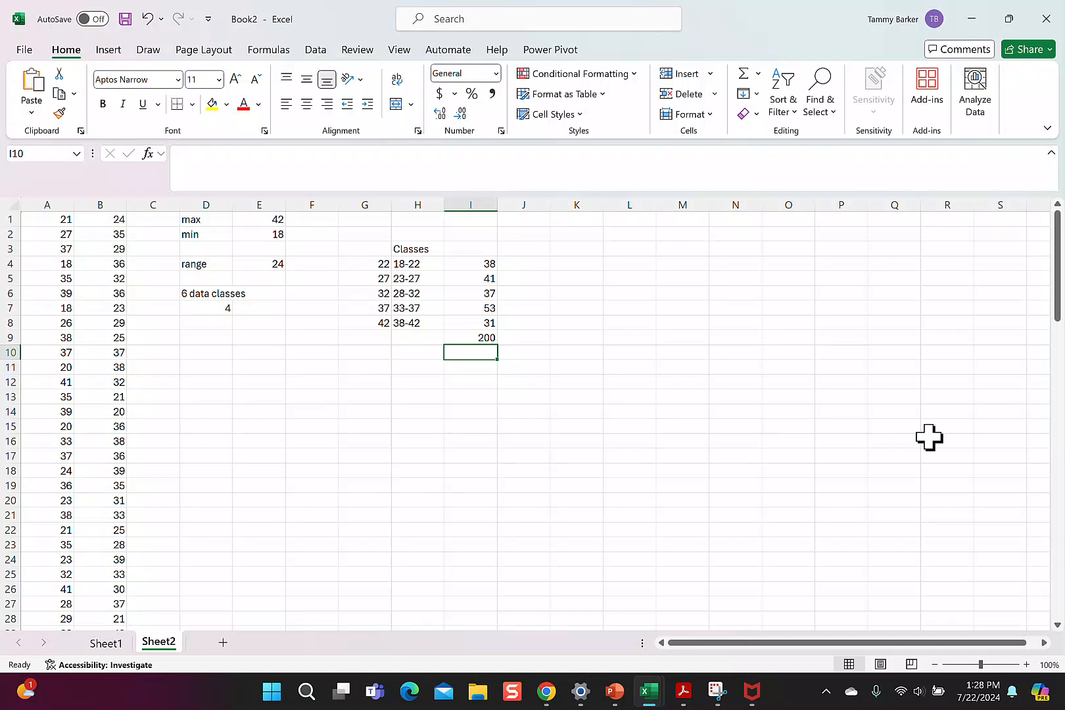
Label the frequency column "Frequency" in cell I3 and add the heading "Relative Frequency" in J3.
{"action": "left_click", "coordinate": [458, 247]}
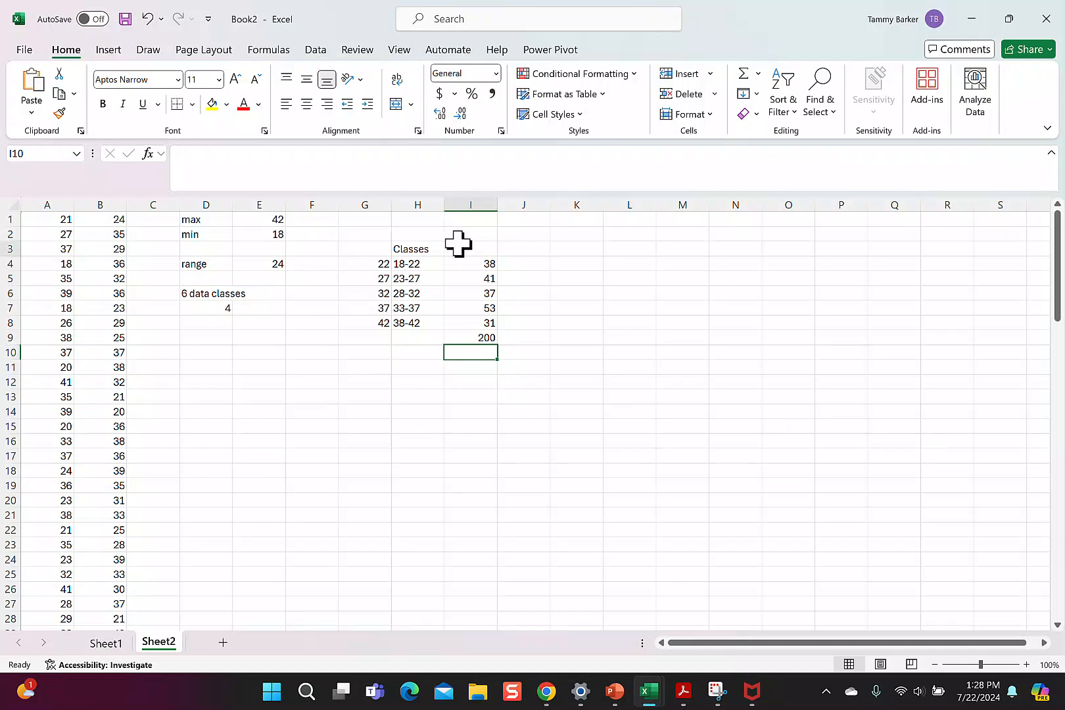
{"action": "type", "text": "Fre"}
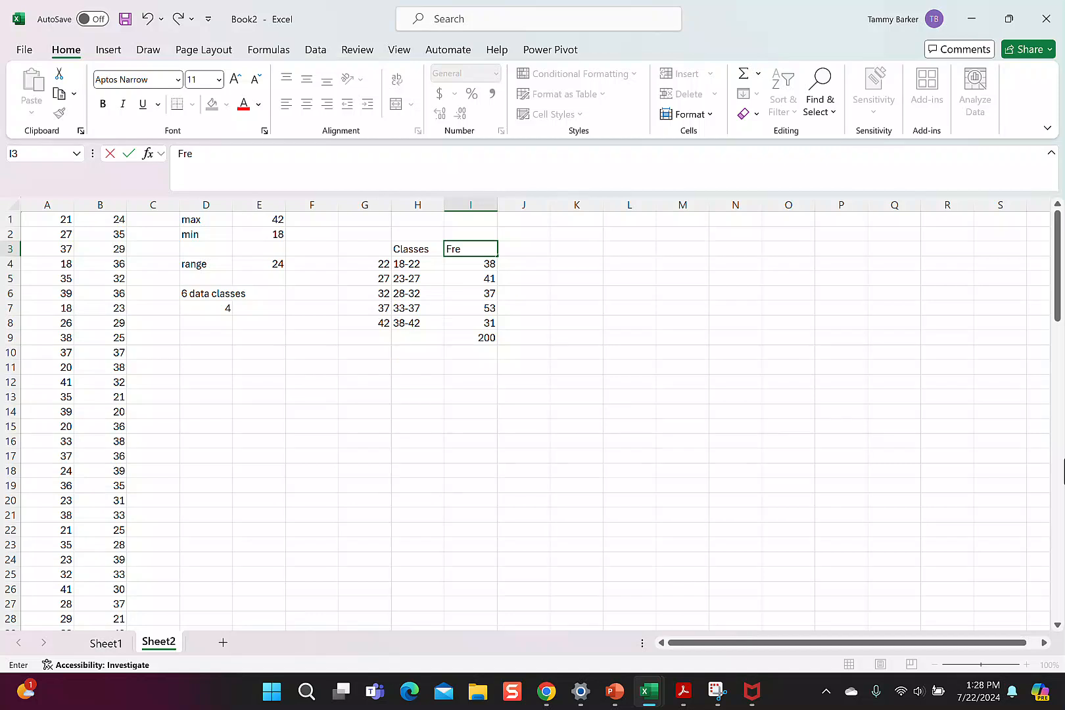
{"action": "type", "text": "quency"}
{"action": "key", "text": "Tab"}
{"action": "type", "text": "Relati"}
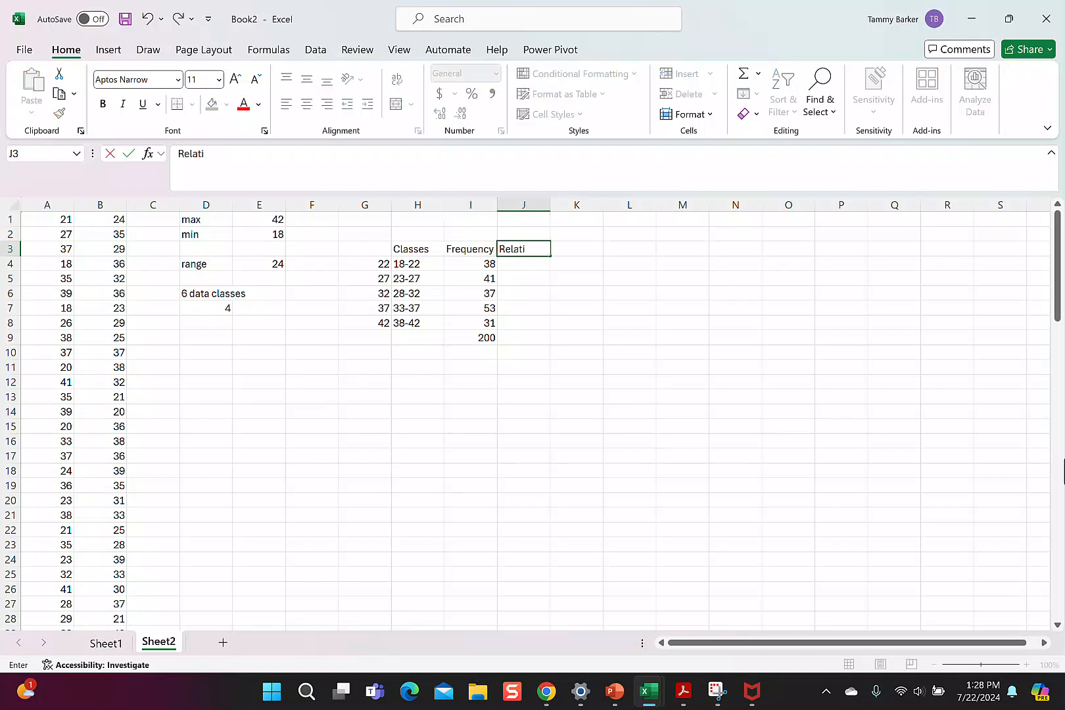
{"action": "type", "text": "ve Frequency"}
{"action": "key", "text": "Return"}
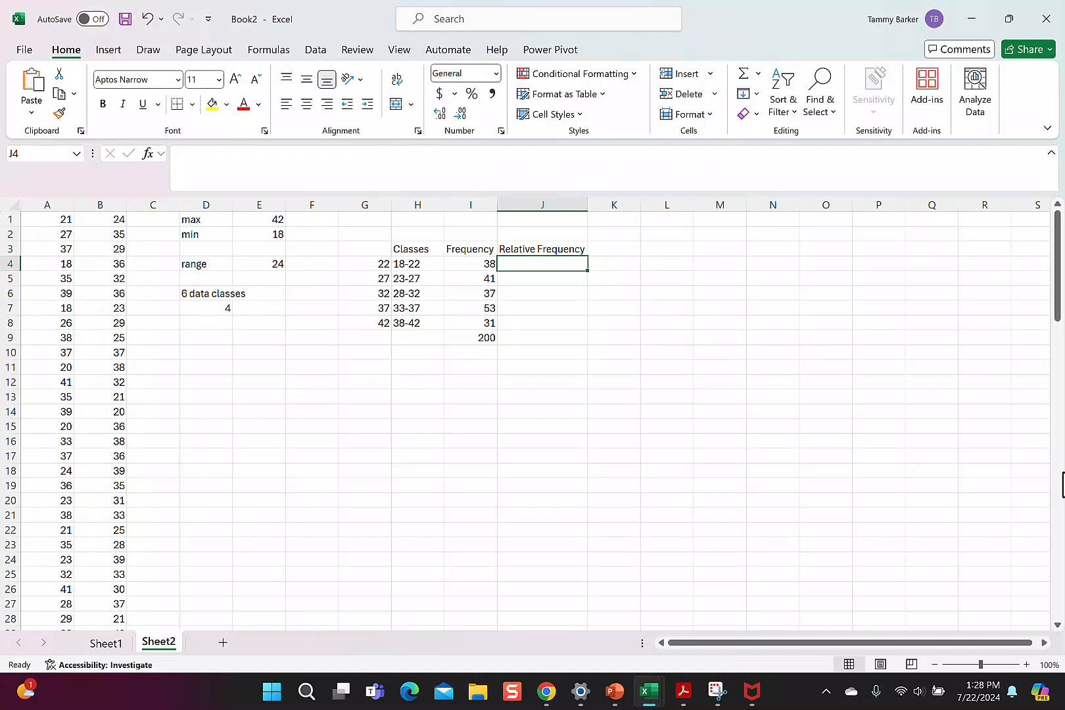
Calculate the relative frequencies with =I4/$I$9 in cell J4 and fill the formula down to J8.
{"action": "type", "text": "="}
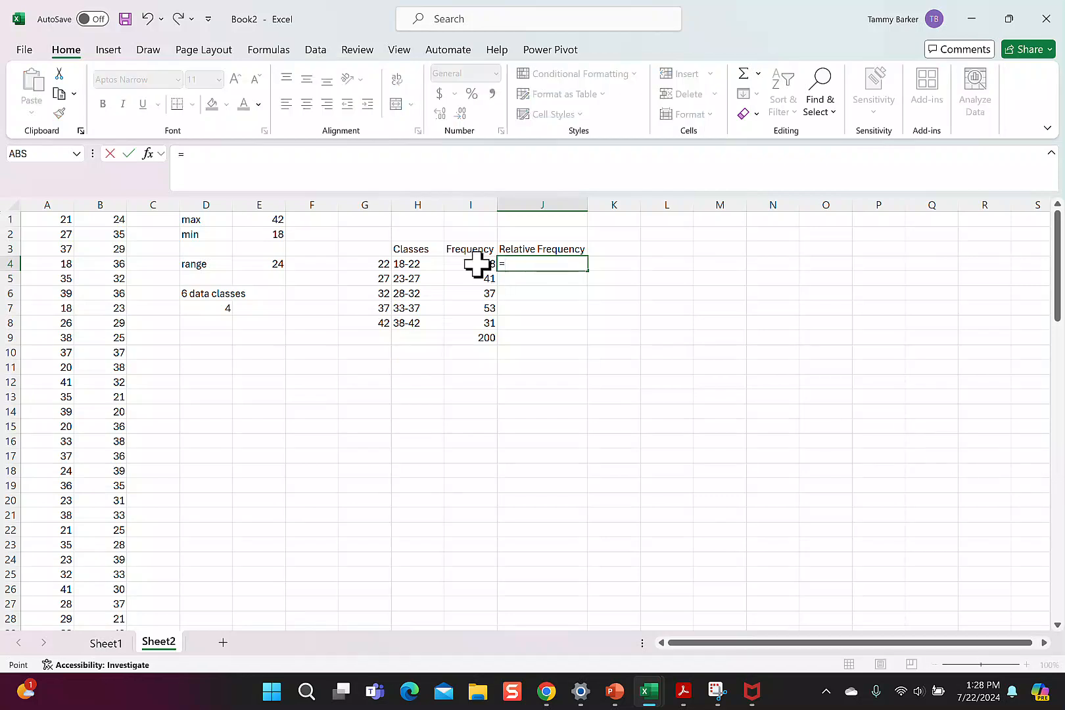
{"action": "left_click", "coordinate": [475, 265]}
{"action": "type", "text": "/"}
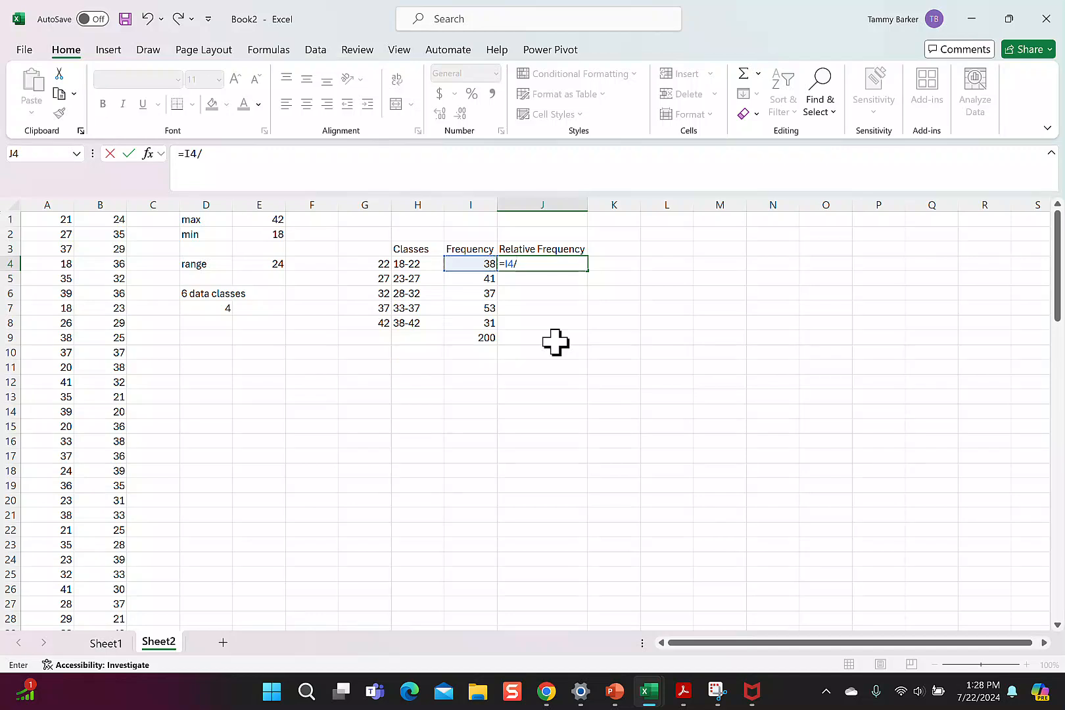
{"action": "left_click", "coordinate": [485, 336]}
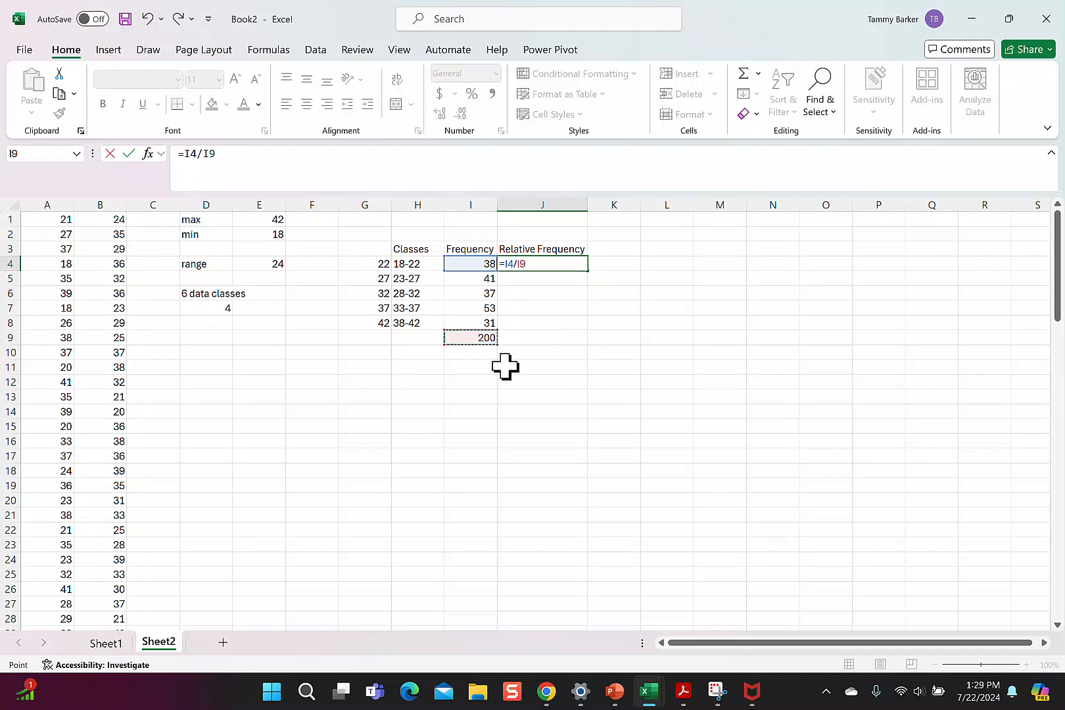
{"action": "key", "text": "F4"}
{"action": "key", "text": "Return"}
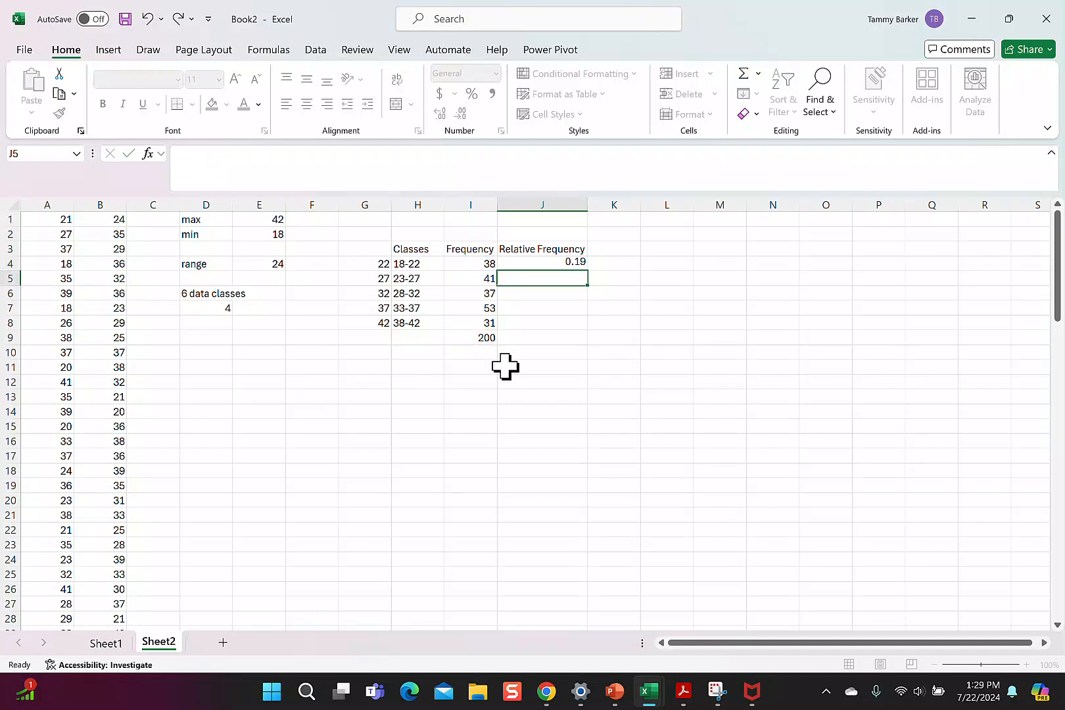
{"action": "left_click", "coordinate": [577, 265]}
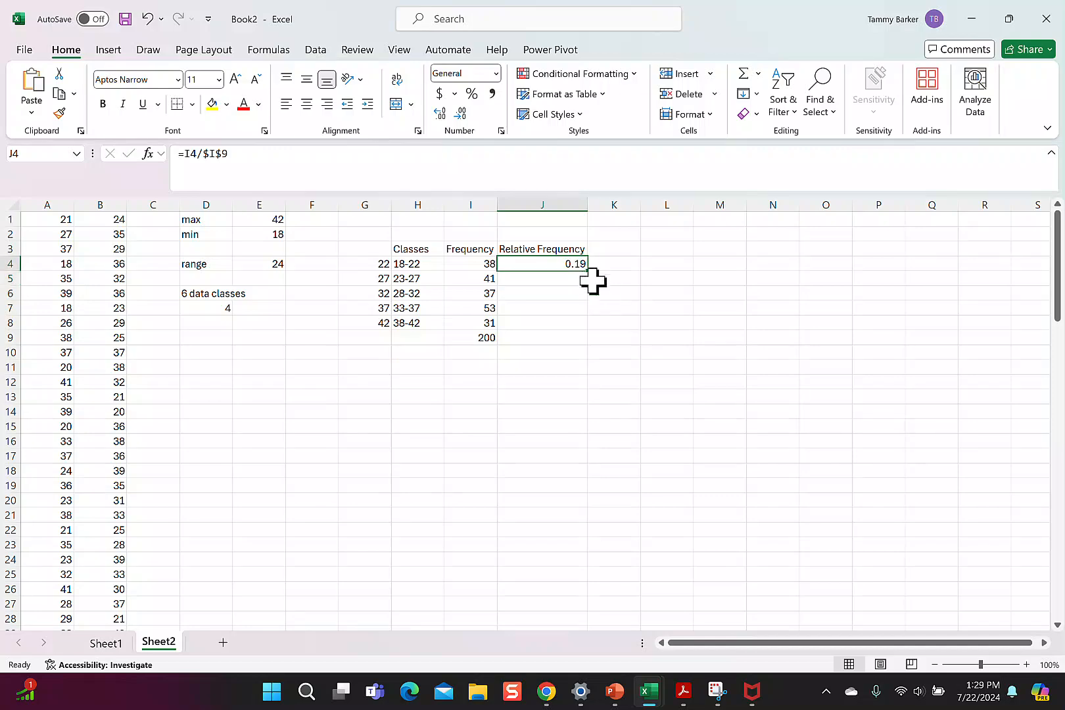
{"action": "double_click", "coordinate": [589, 270]}
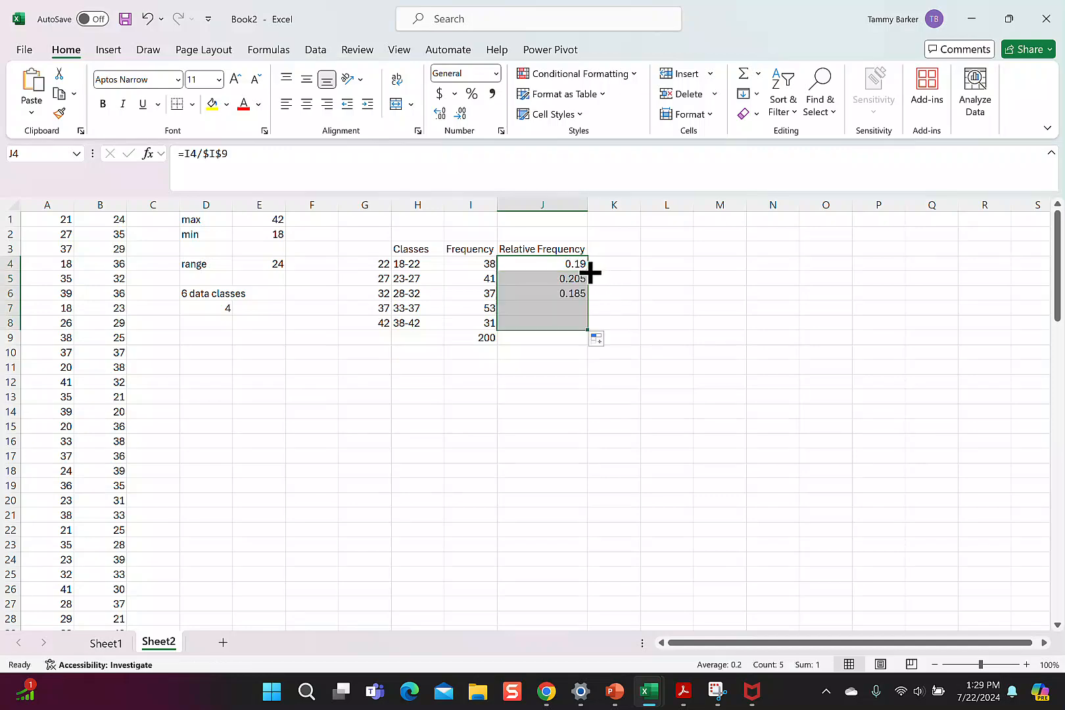
Format the relative frequencies in J4:J8 as percentages with 2 decimal places.
{"action": "right_click", "coordinate": [572, 322]}
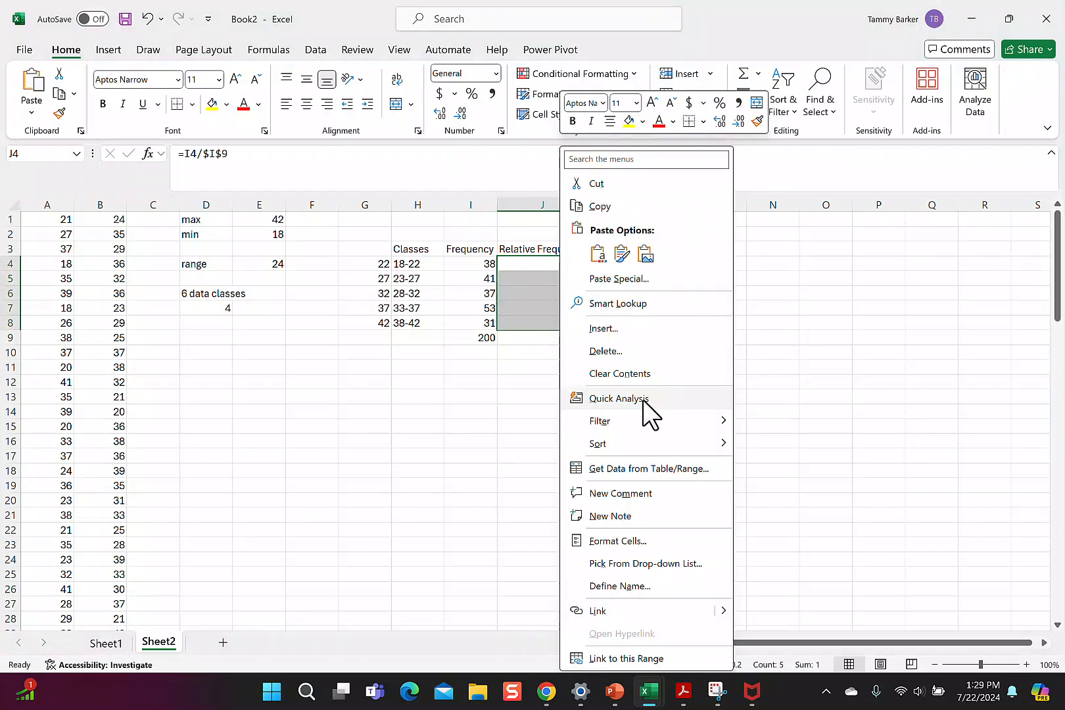
{"action": "left_click", "coordinate": [643, 539]}
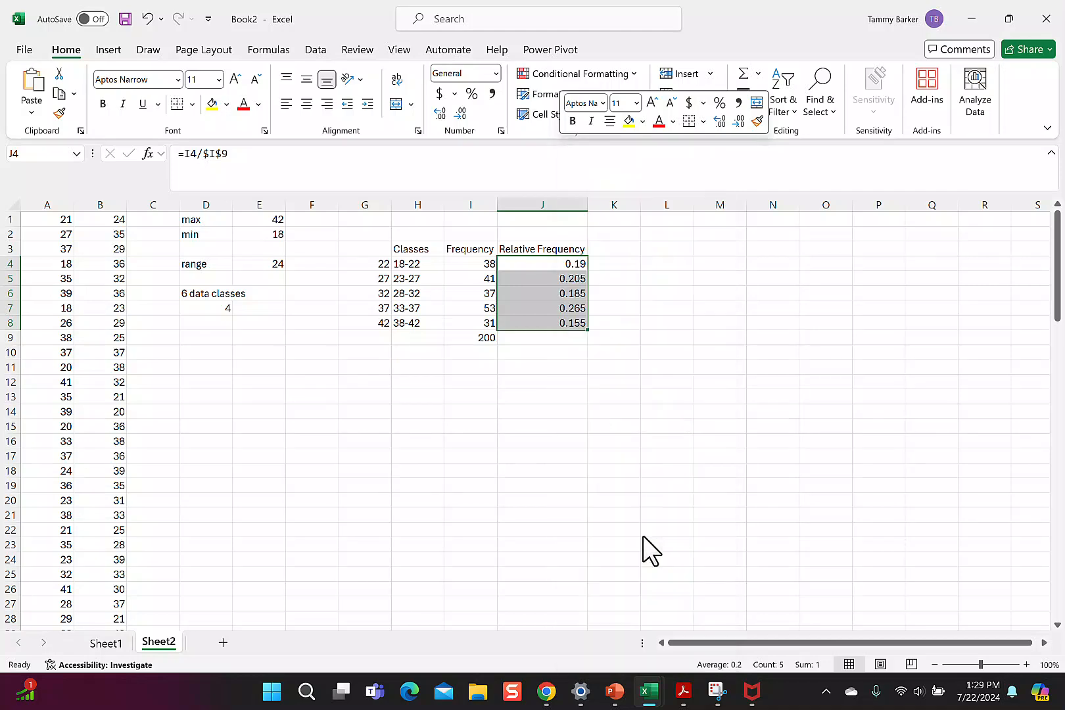
{"action": "left_click", "coordinate": [481, 386]}
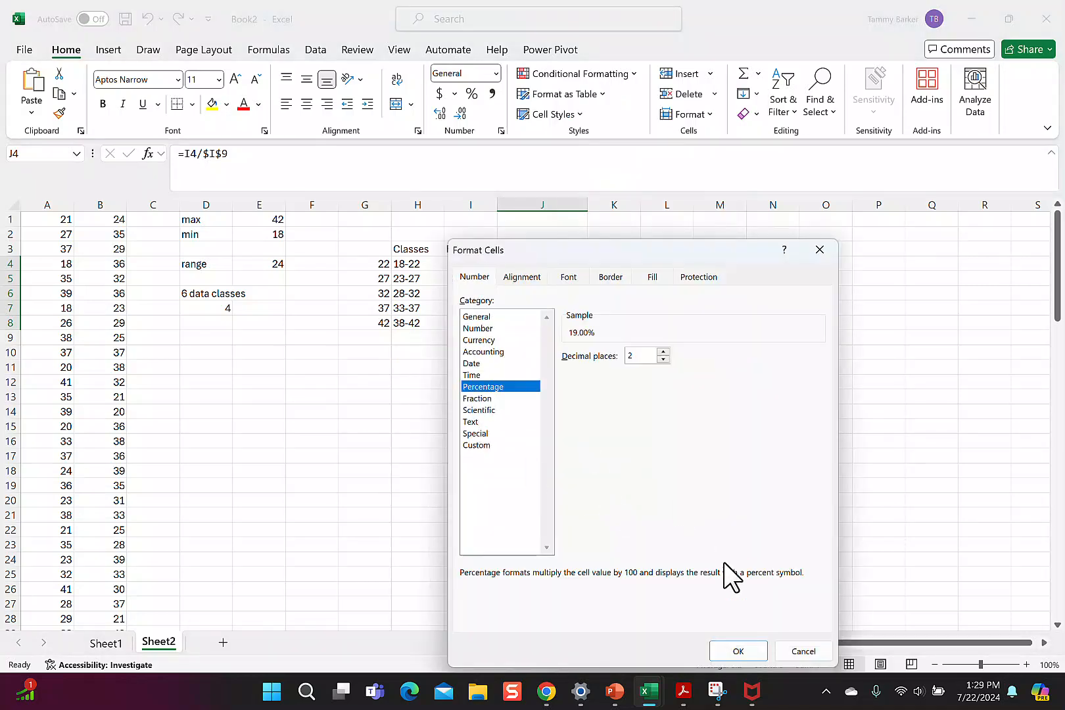
{"action": "left_click", "coordinate": [738, 651]}
Total the relative frequencies in cell J9 with AutoSum.
{"action": "left_click", "coordinate": [569, 338]}
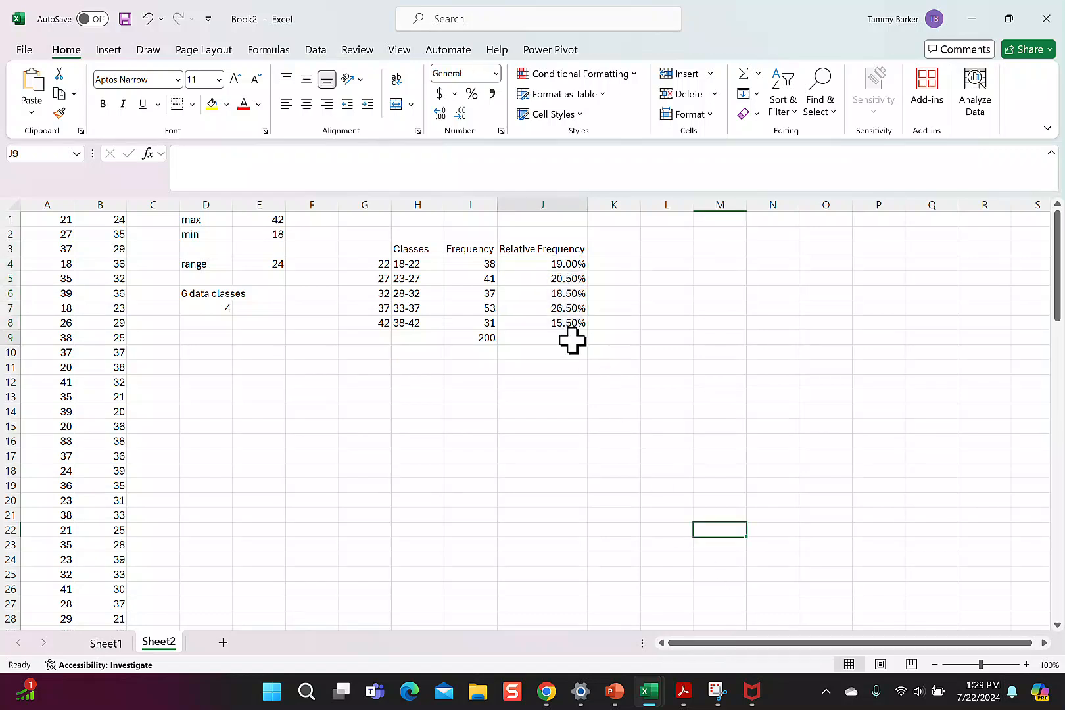
{"action": "left_click", "coordinate": [745, 74]}
{"action": "key", "text": "Return"}
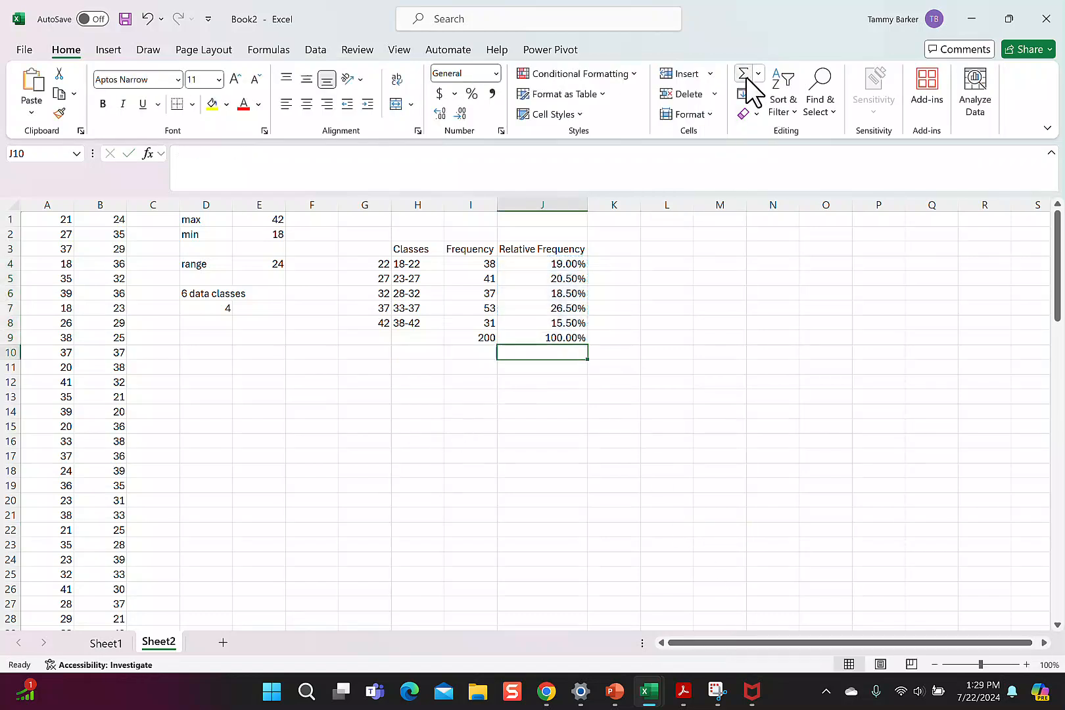